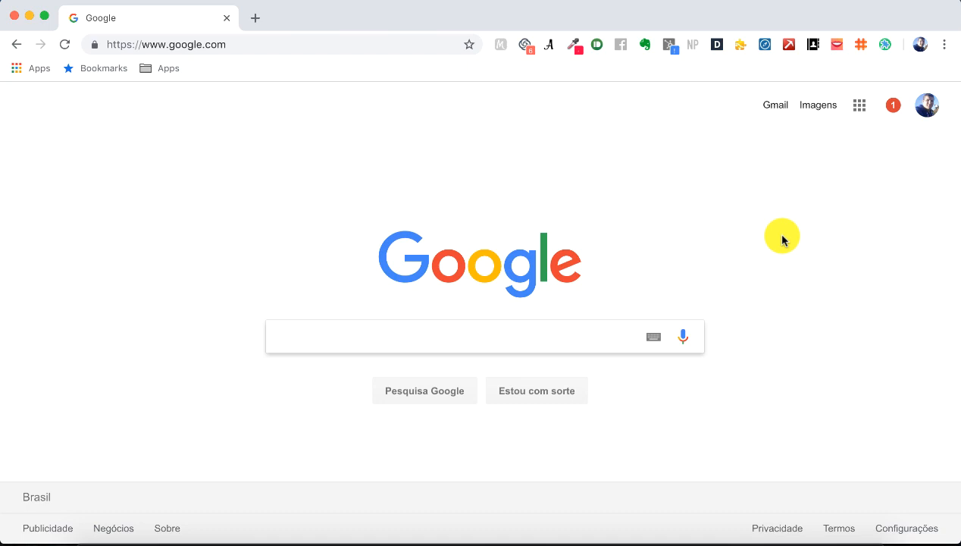
Step: Search Google for 'Calendly' and open the Portuguese Calendly homepage at calendly.com/pt
type("Cla")
key("BackSpace")
key("BackSpace")
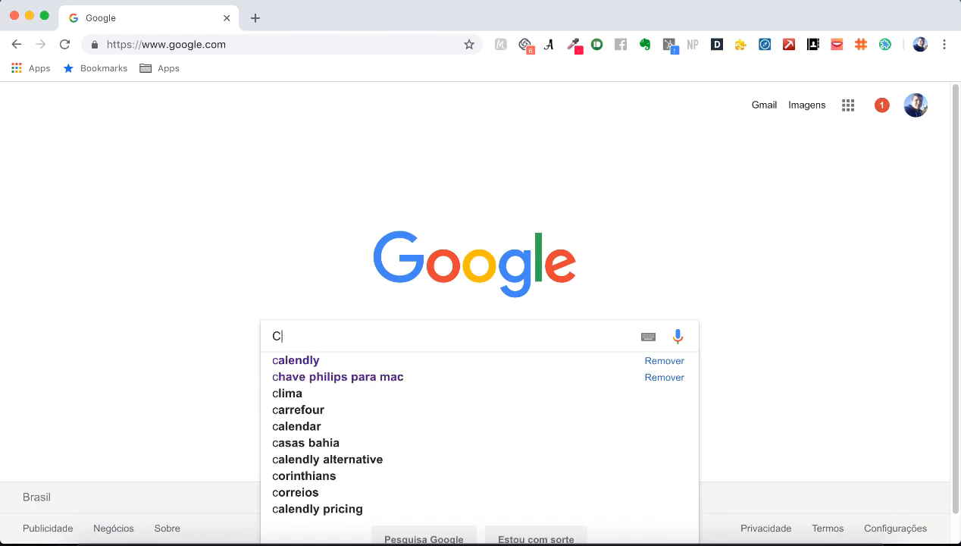
type("anl")
key("BackSpace")
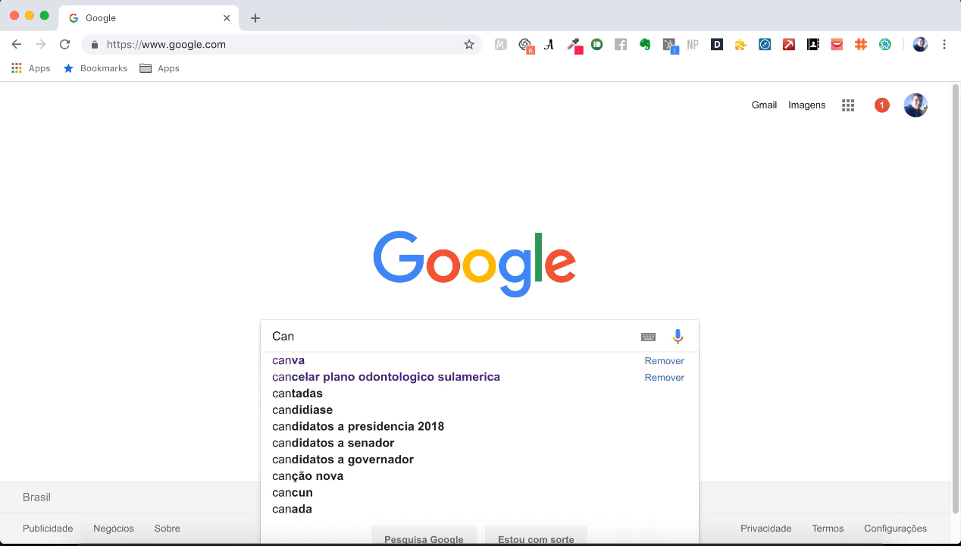
type("d")
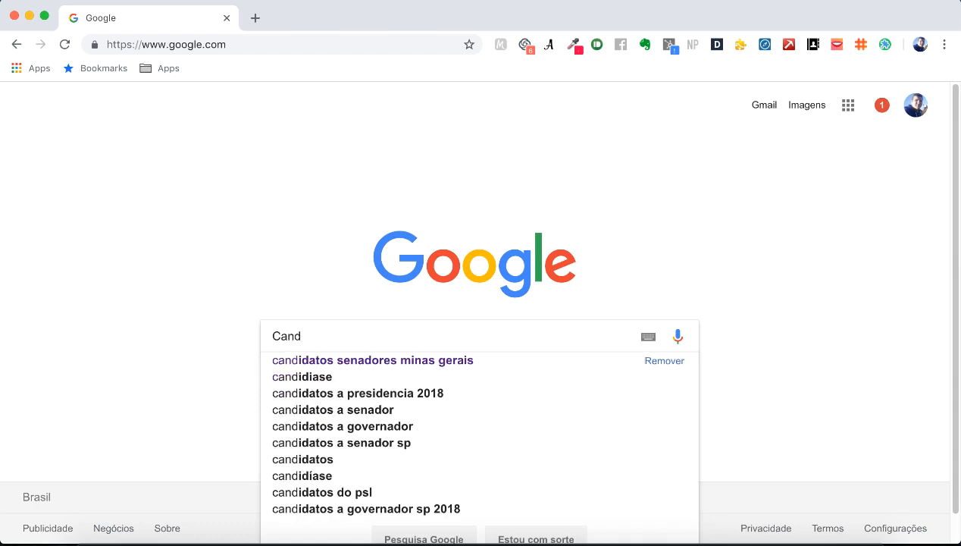
key("BackSpace")
key("BackSpace")
key("BackSpace")
type("alend")
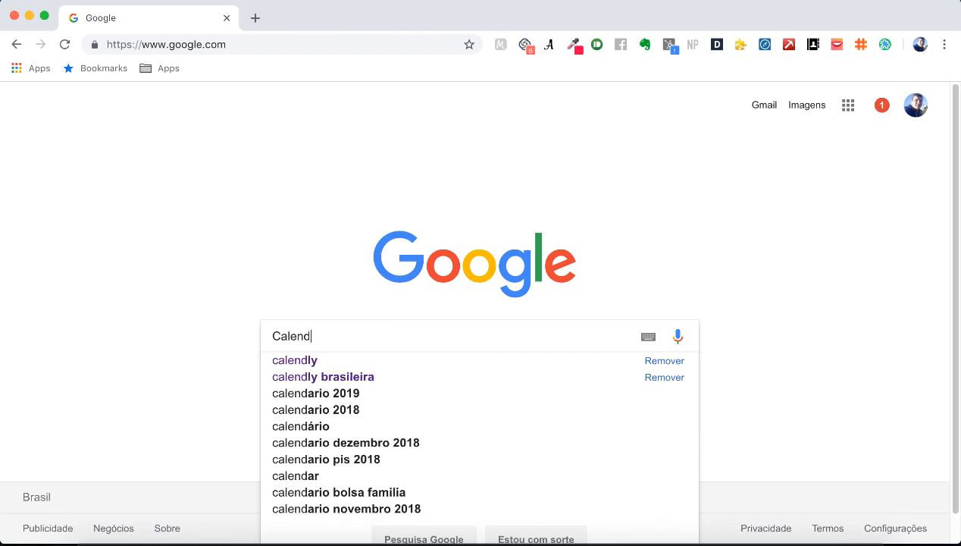
type("ly")
key("Return")
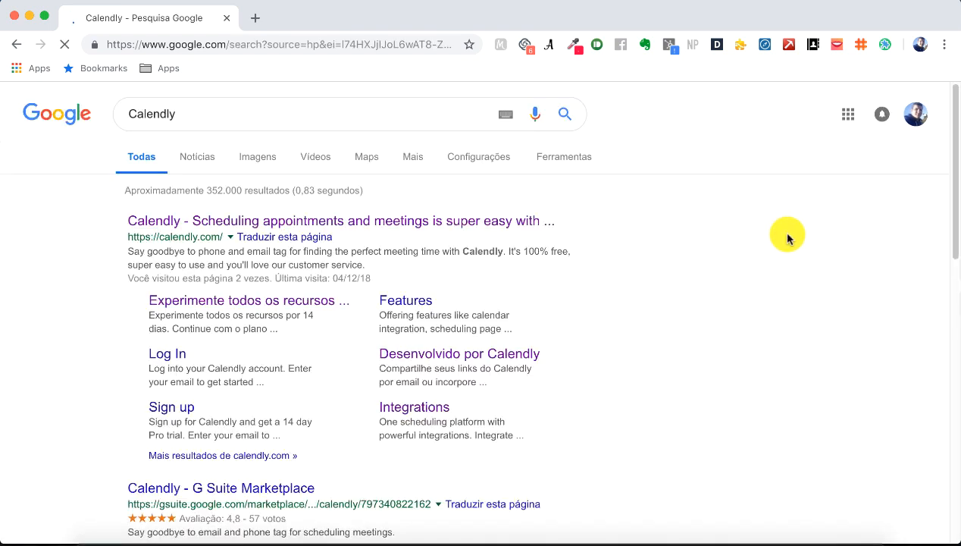
left_click(438, 220)
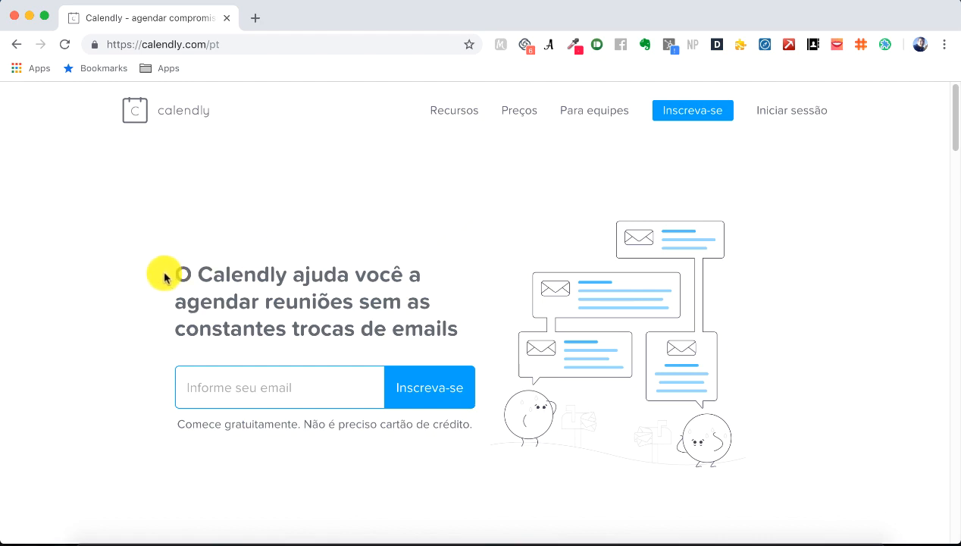
Step: Open the Preços page and review the Basic, Premium and Pro plans at 0, 8 and 12 USD
left_click_drag(171, 273, 464, 334)
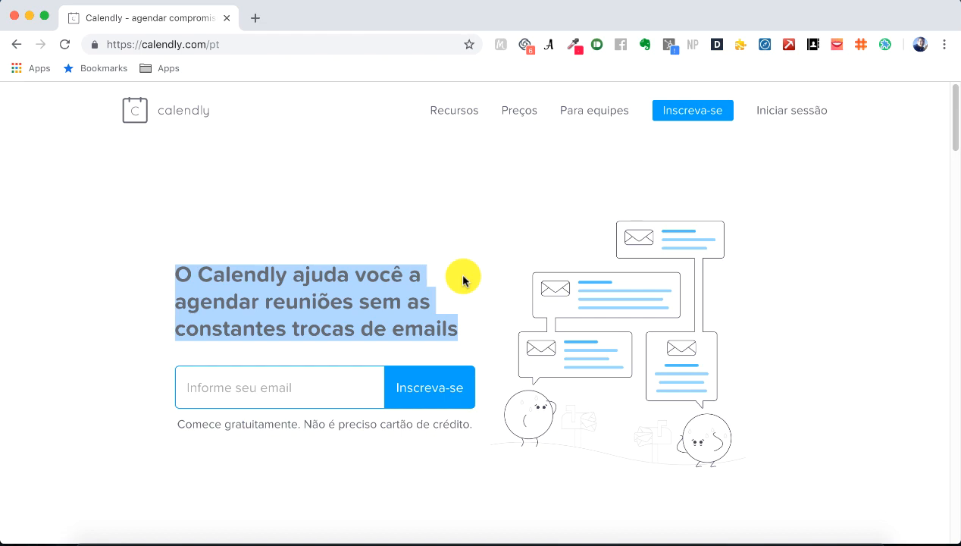
left_click(523, 114)
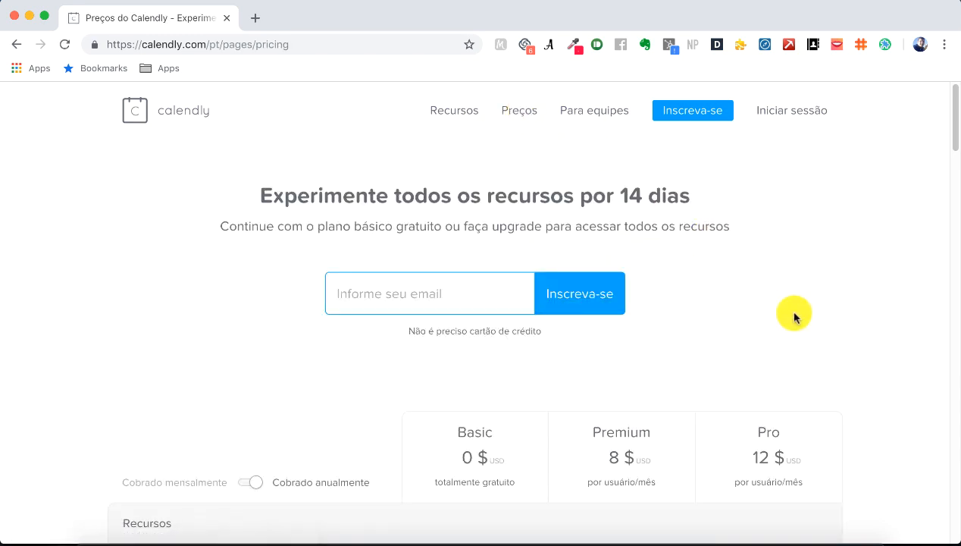
scroll(793, 316, "down", 1)
scroll(792, 316, "down", 5)
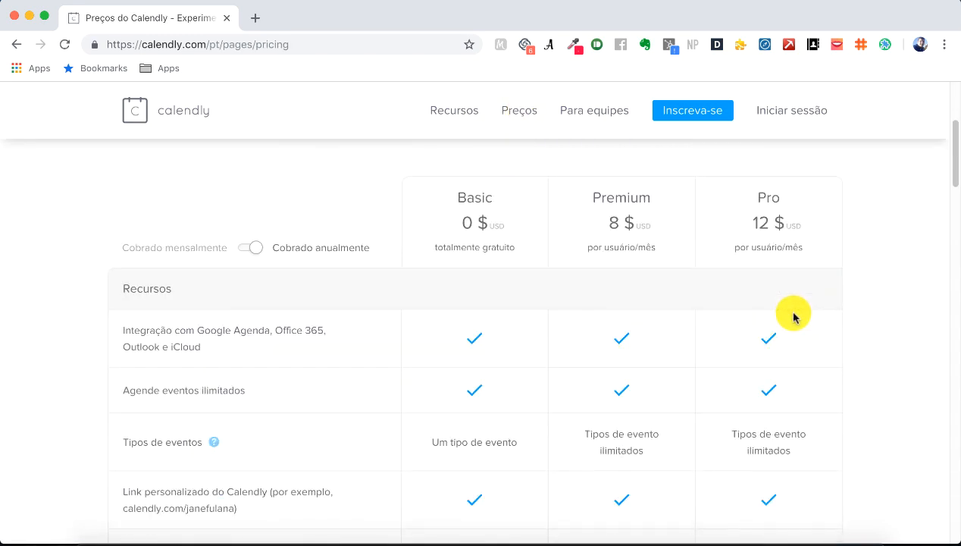
left_click_drag(453, 205, 515, 215)
scroll(508, 264, "down", 2)
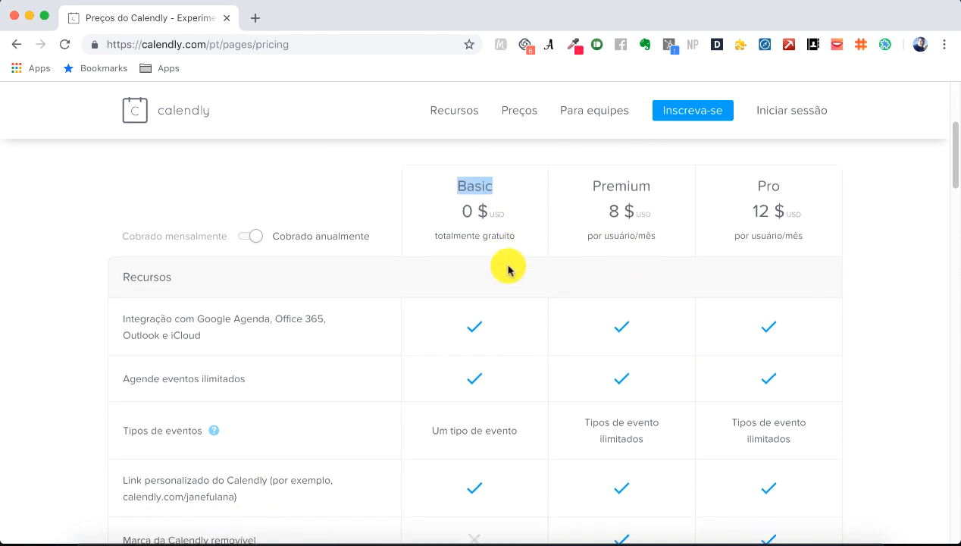
scroll(507, 270, "down", 1)
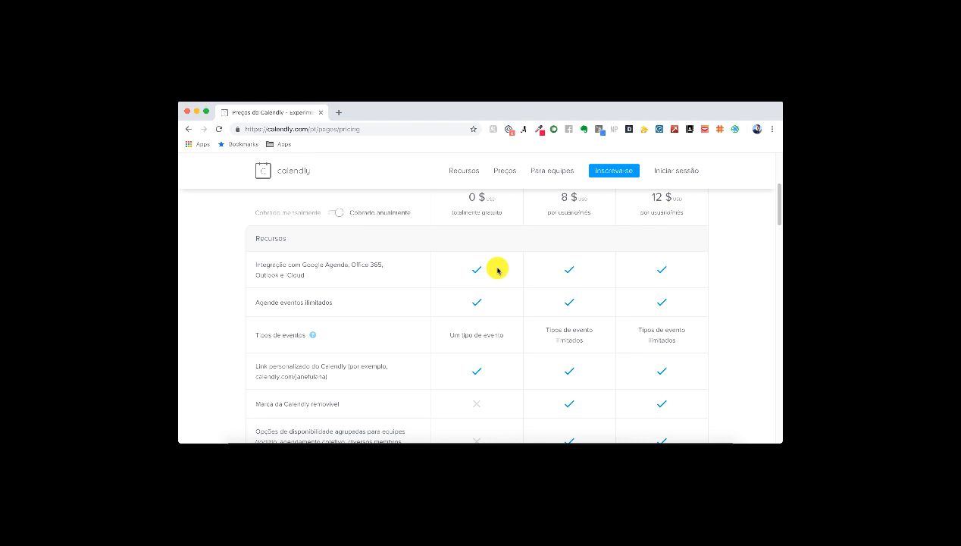
scroll(497, 271, "up", 5)
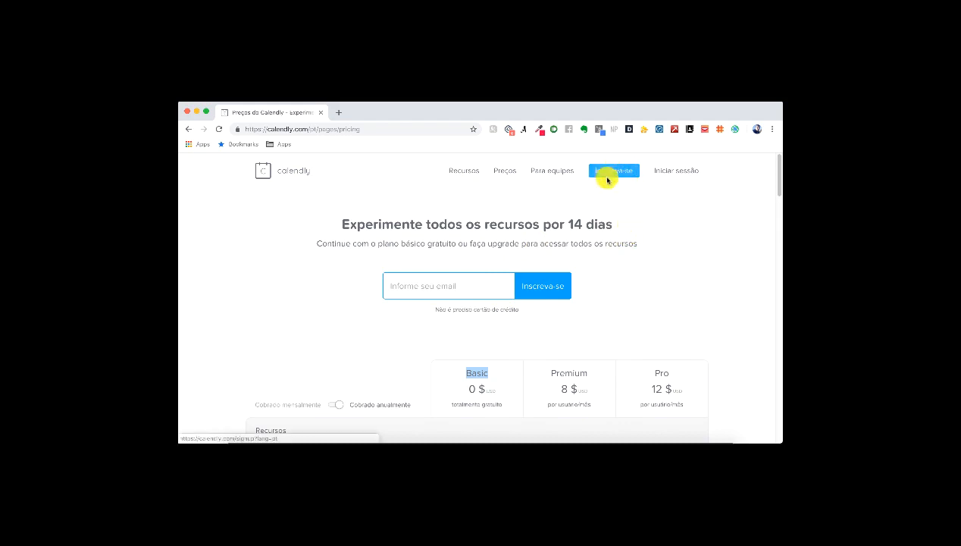
Step: On the Inscreva-se sign-up page, enter the account e-mail address and submit it with Começar
left_click(607, 180)
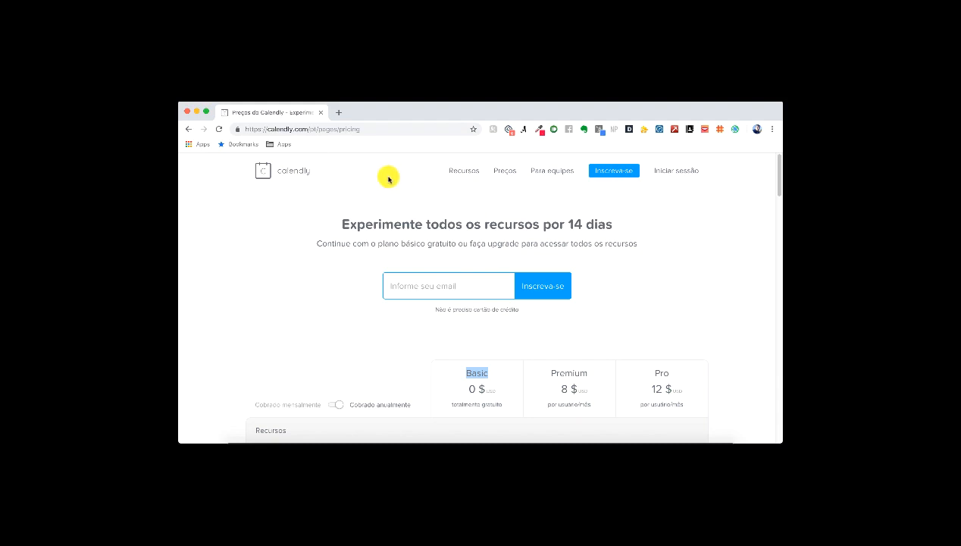
left_click(314, 129)
left_click(315, 129)
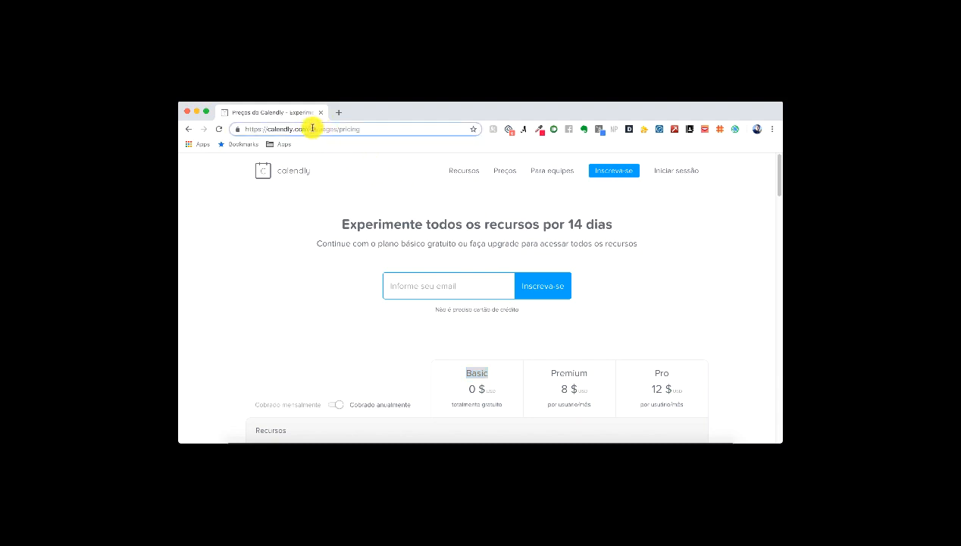
double_click(312, 129)
left_click(376, 129)
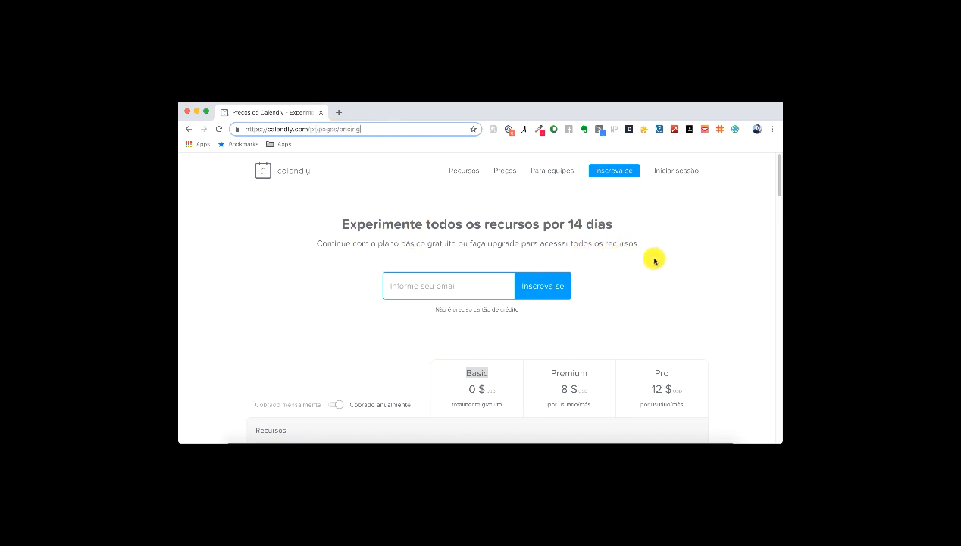
left_click(610, 172)
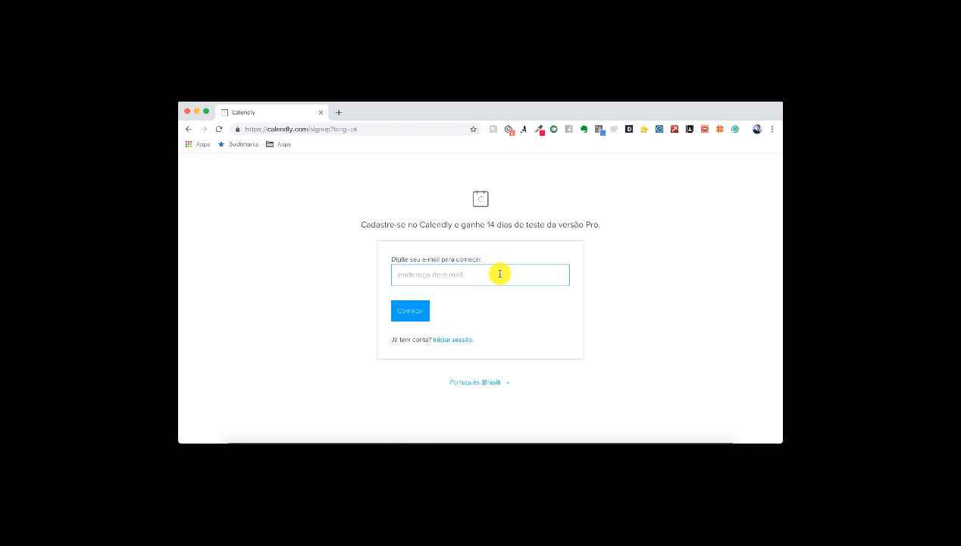
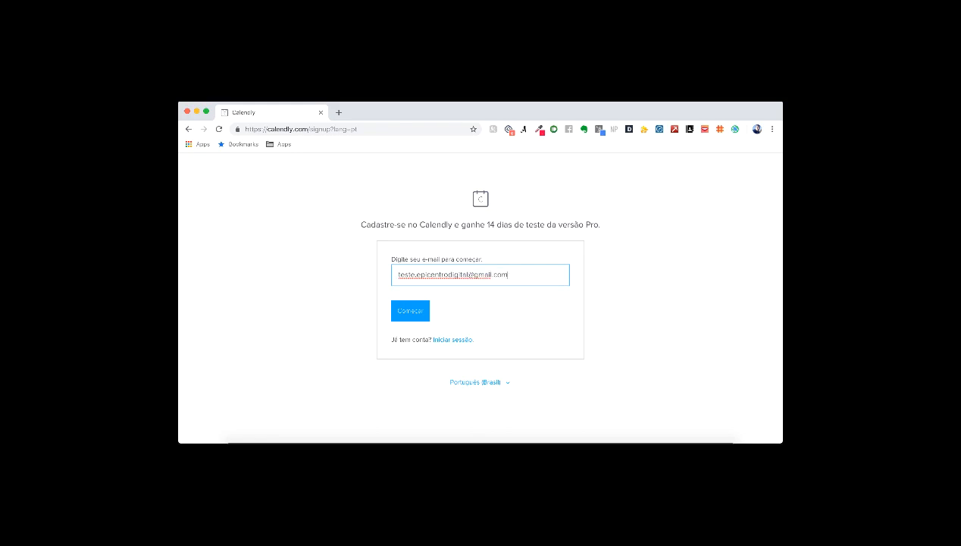
left_click(408, 310)
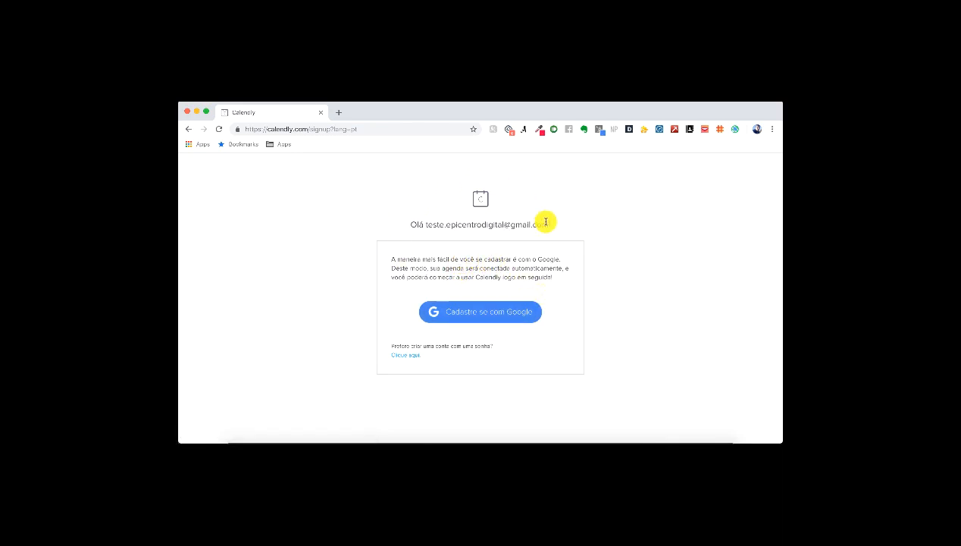
Step: Sign up with Google using the test account and its password
left_click(487, 316)
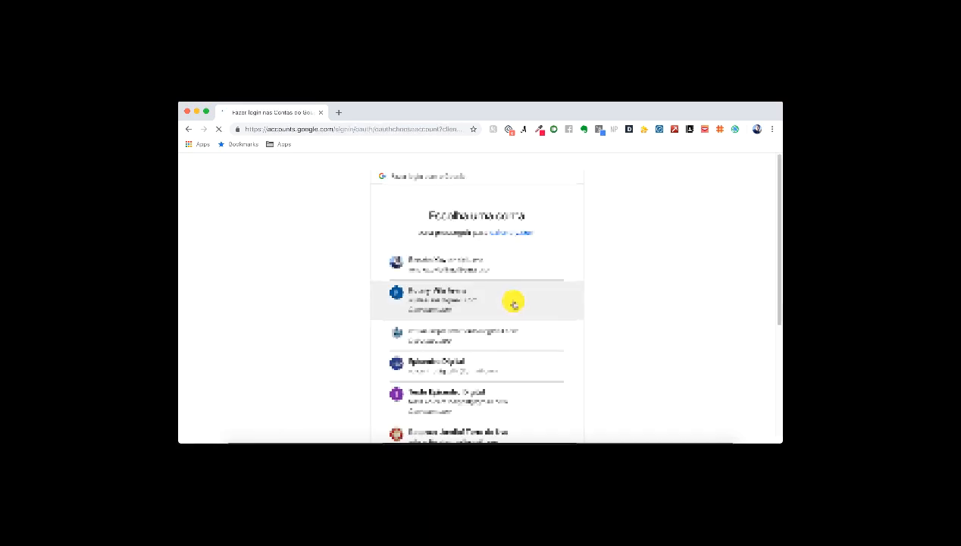
scroll(519, 303, "down", 3)
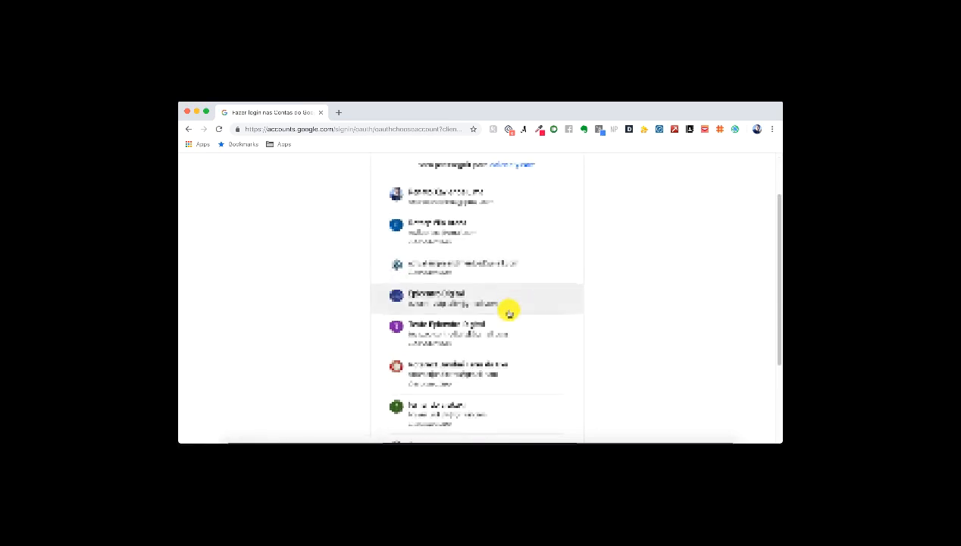
left_click(482, 338)
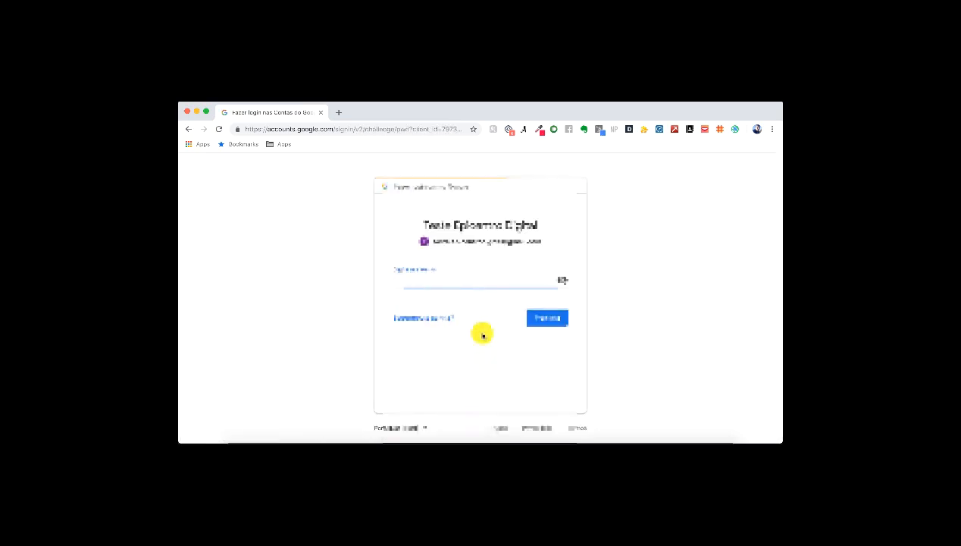
type("••")
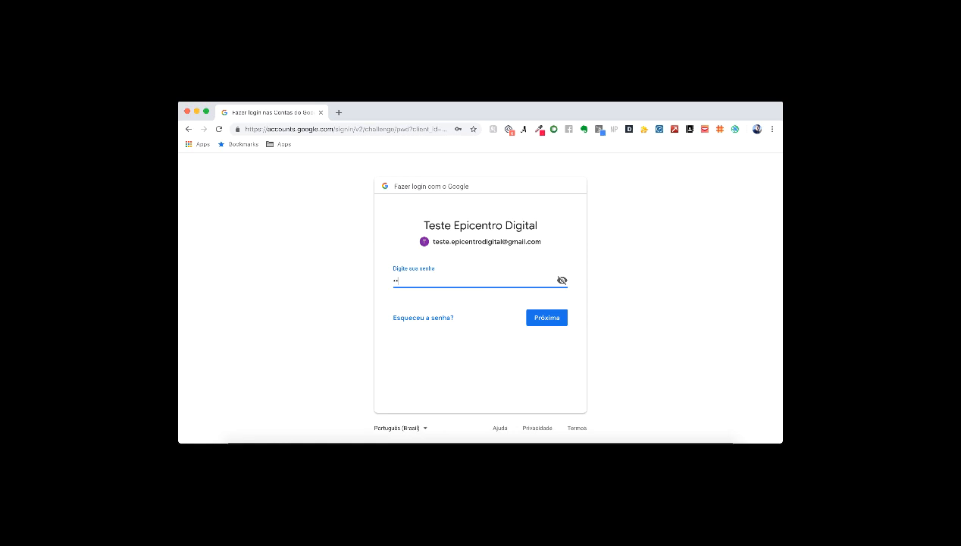
type("•••••••••")
key("Return")
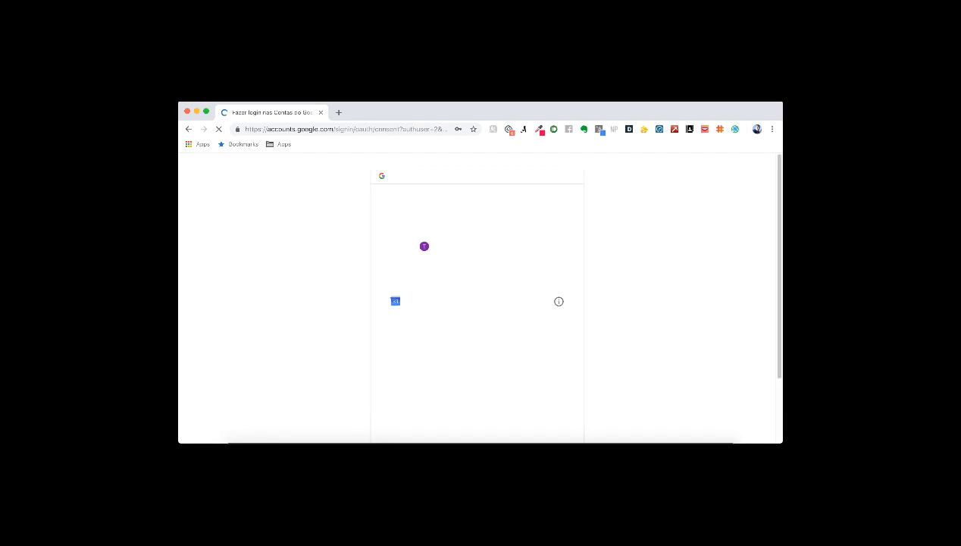
Step: Review the consent page and allow Calendly access to the Google calendars
scroll(476, 294, "down", 2)
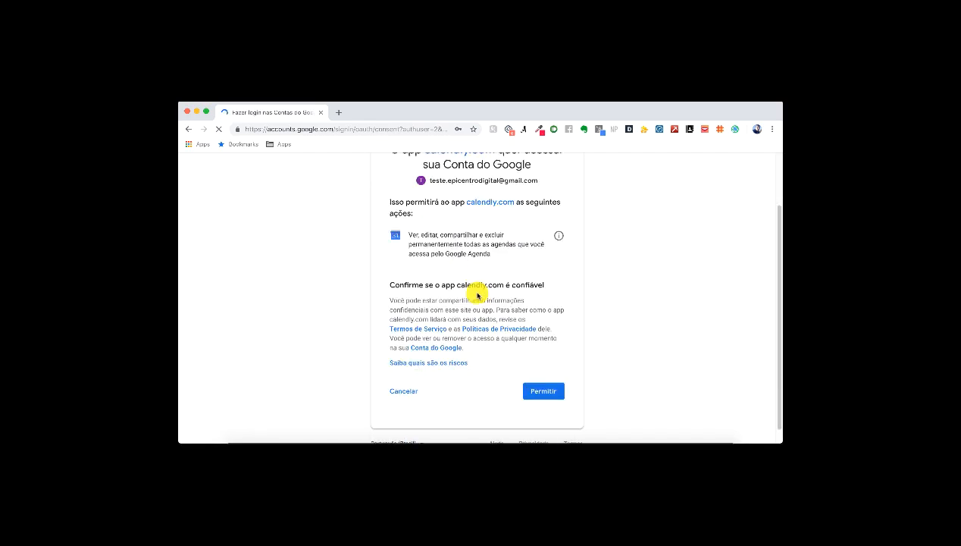
left_click_drag(410, 222, 495, 240)
left_click(496, 240)
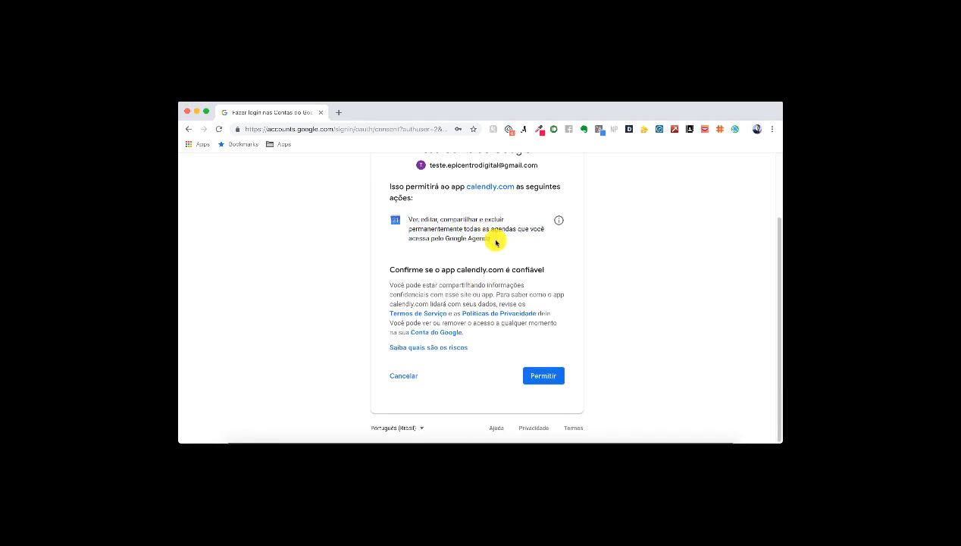
scroll(494, 244, "up", 1)
scroll(494, 244, "up", 2)
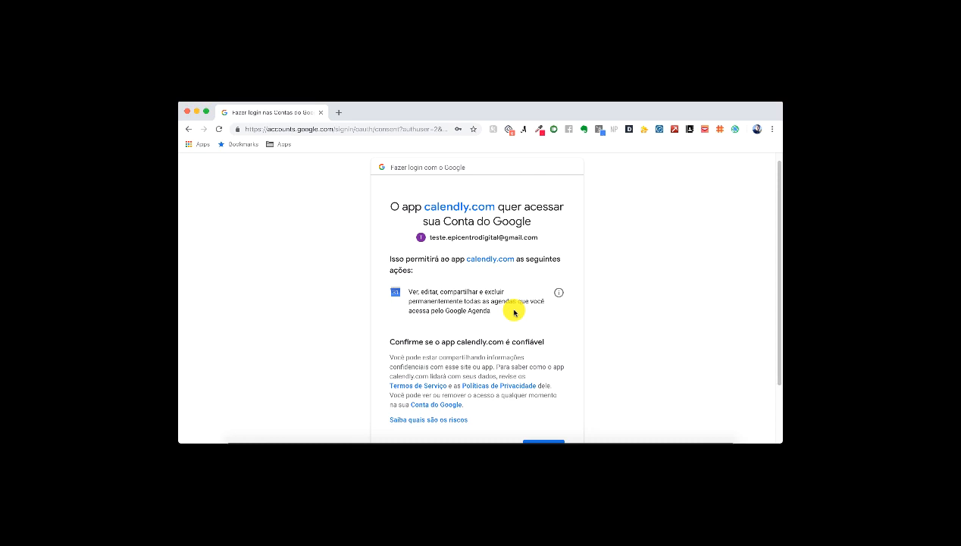
scroll(514, 312, "down", 1)
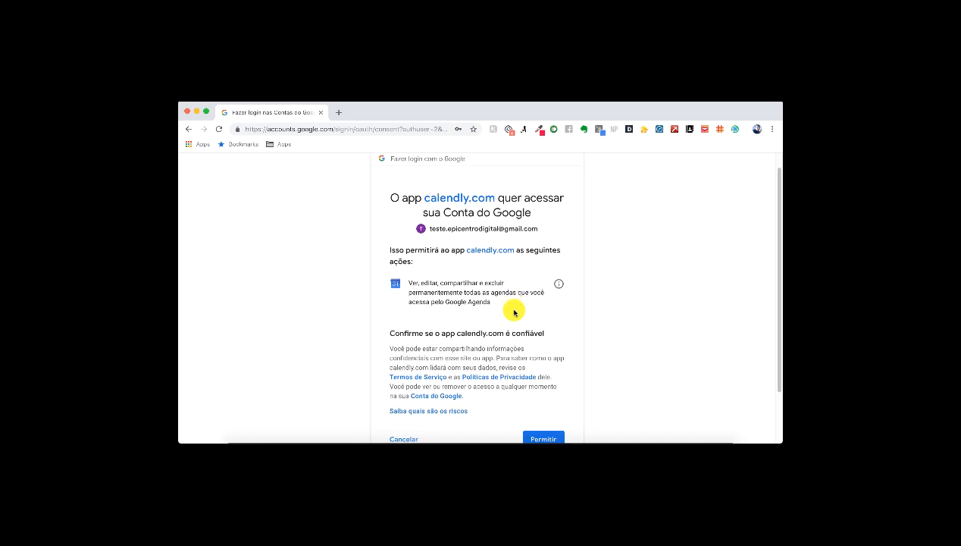
left_click(553, 428)
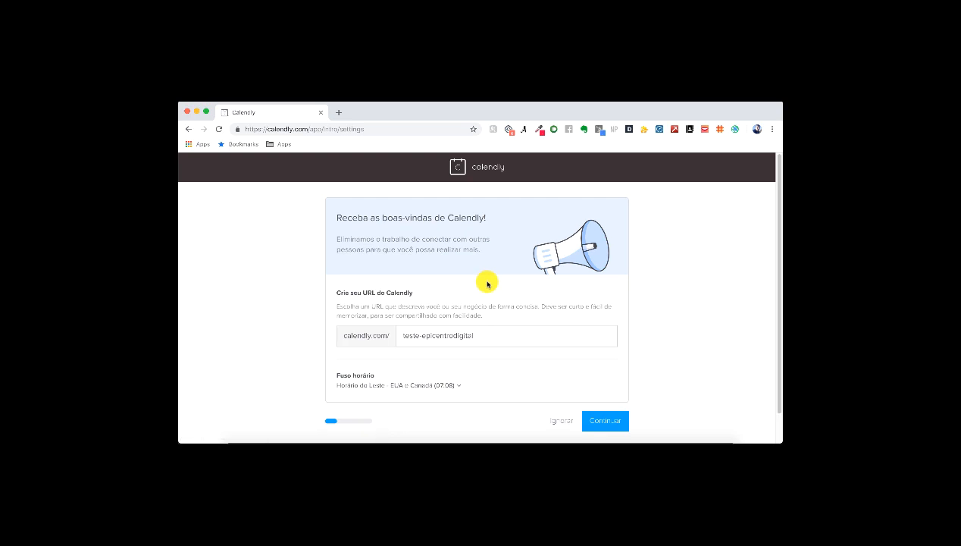
Step: Keep the suggested Calendly URL, set the time zone to Horário de Brasília, and continue
scroll(488, 281, "down", 1)
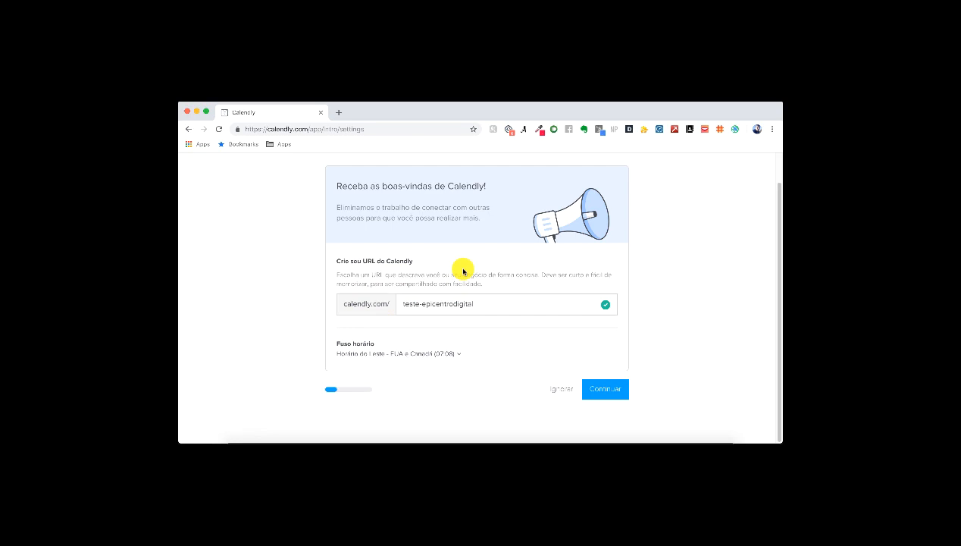
left_click(516, 301)
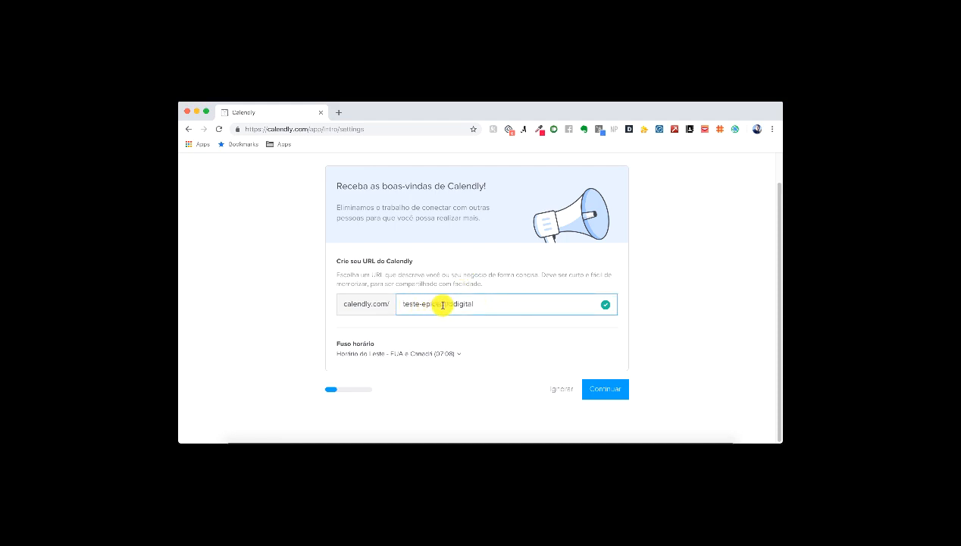
left_click(457, 354)
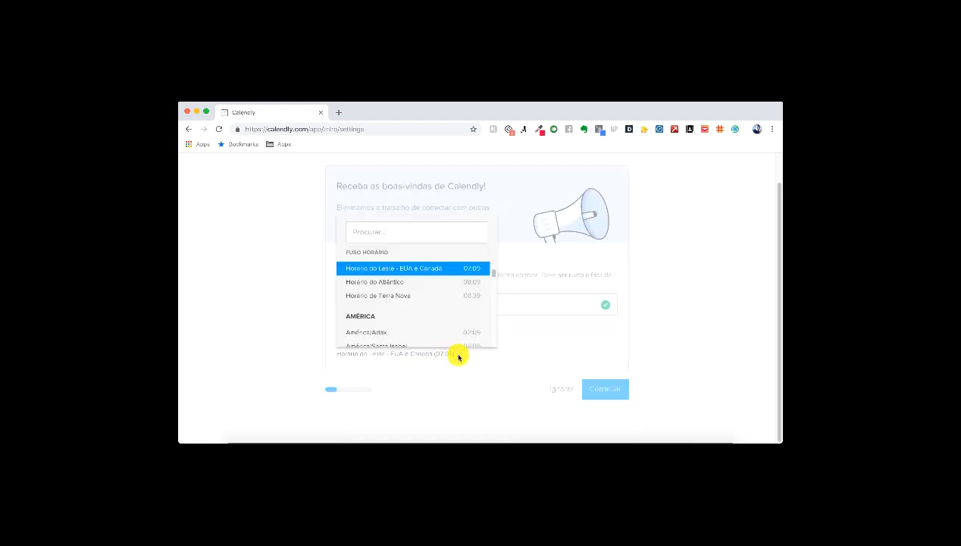
left_click(418, 229)
type("são")
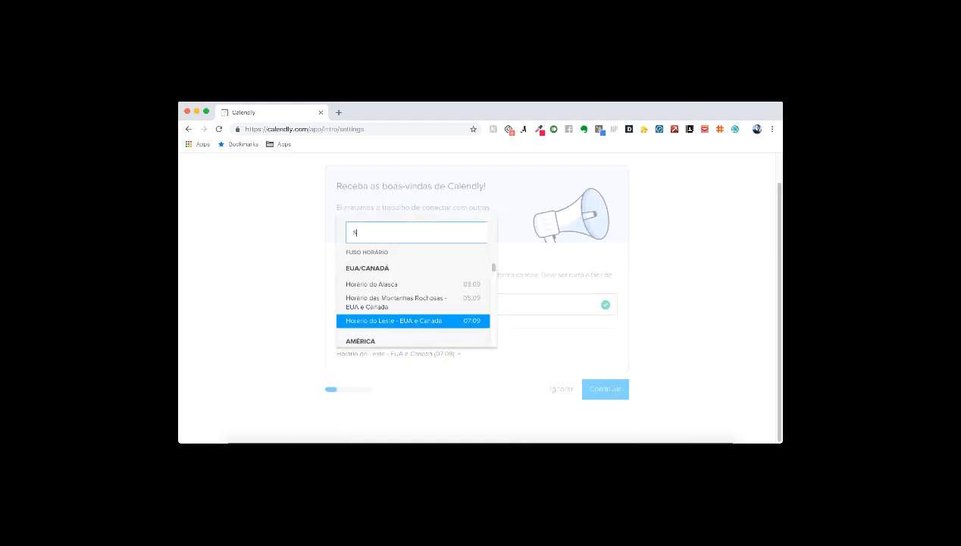
key("BackSpace")
key("BackSpace")
type("a")
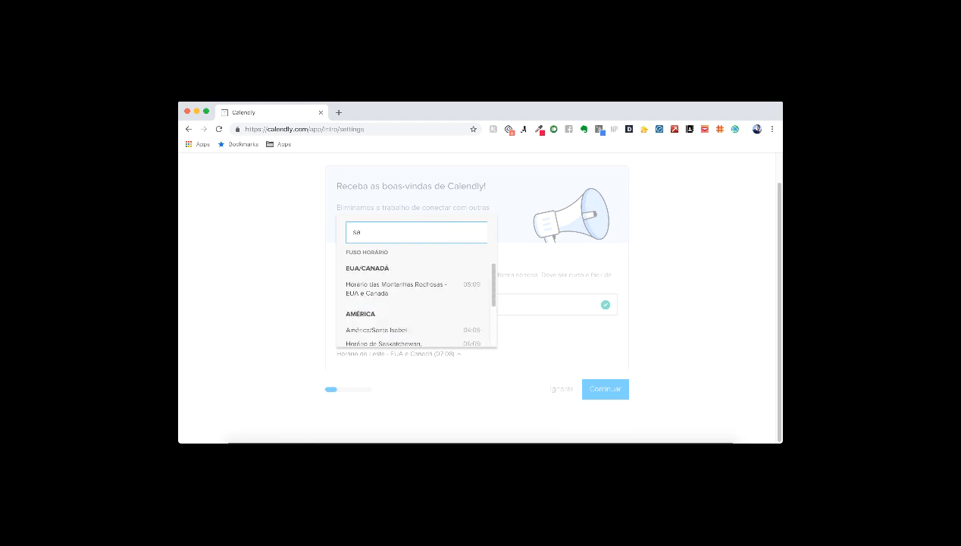
type("o")
key("BackSpace")
key("BackSpace")
key("BackSpace")
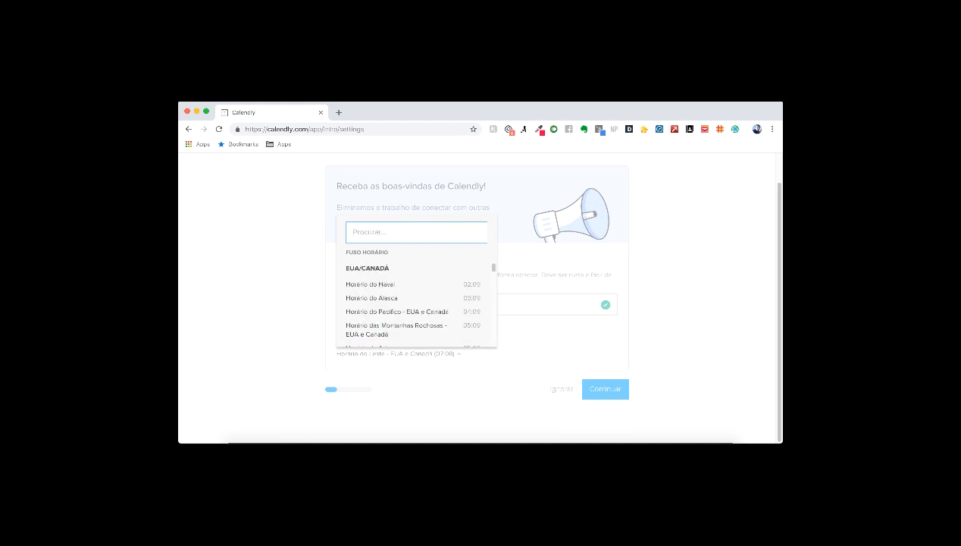
type("bras")
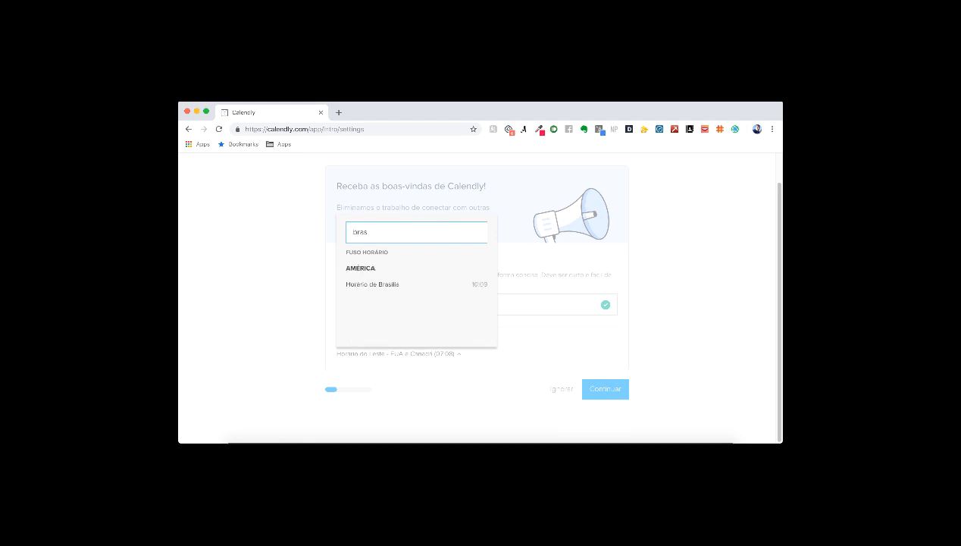
left_click(408, 284)
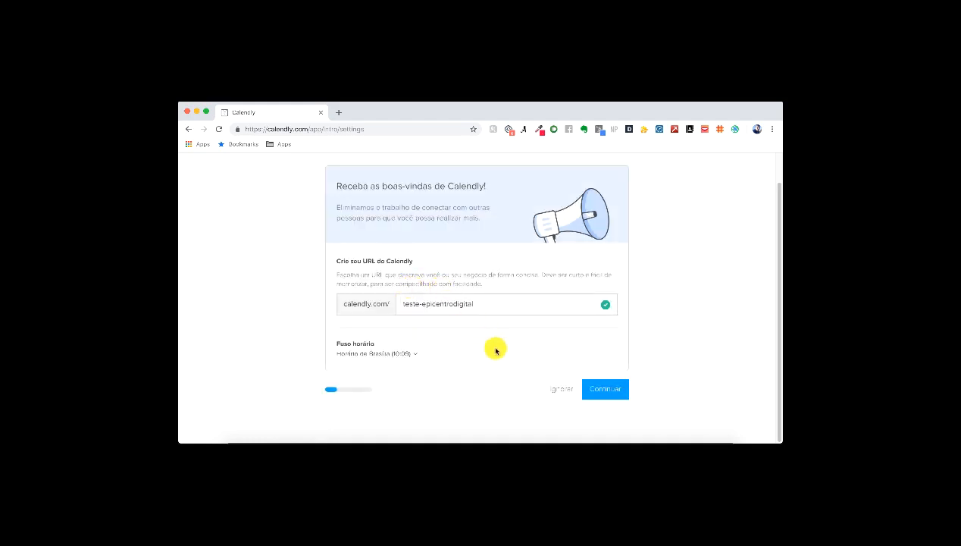
left_click(613, 395)
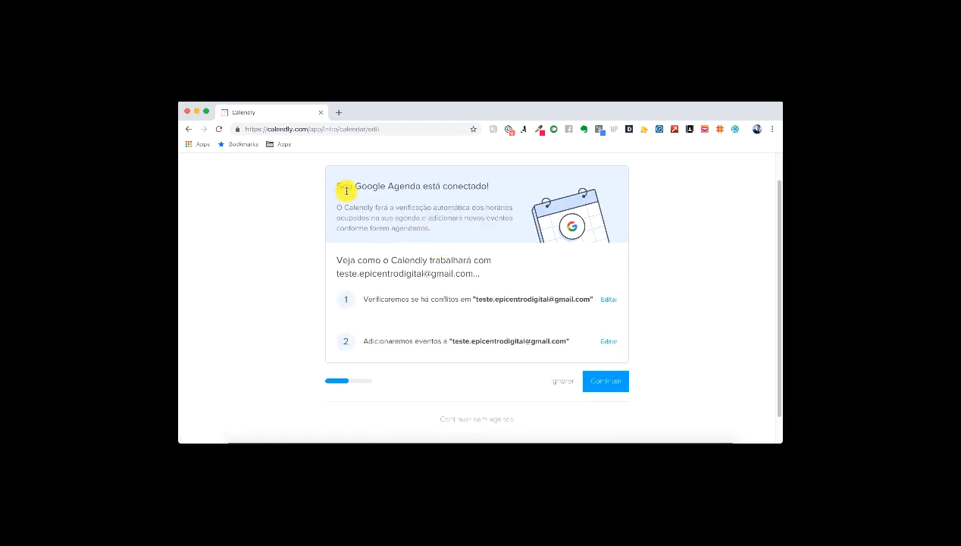
Step: Accept the connected Google Agenda for conflict checks and new events, then continue
left_click_drag(337, 186, 494, 189)
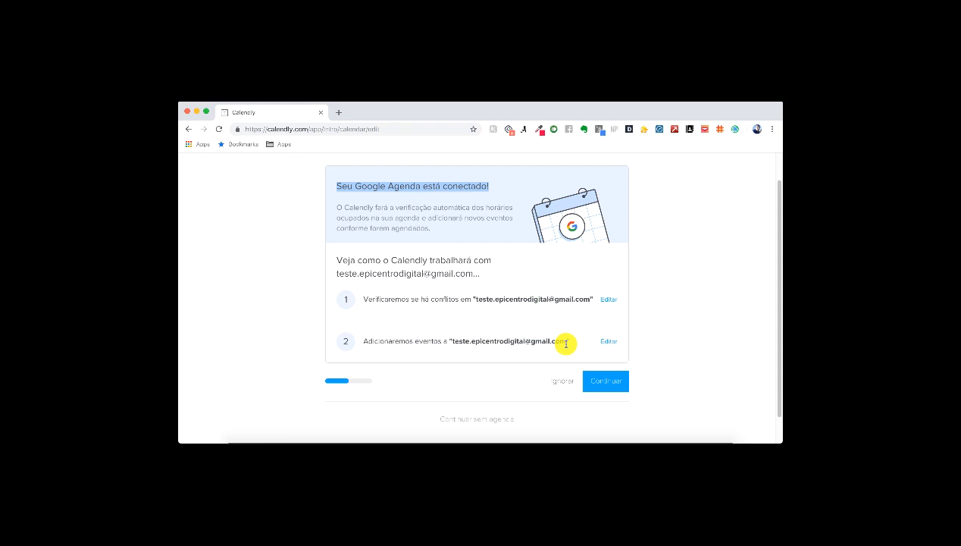
left_click(607, 384)
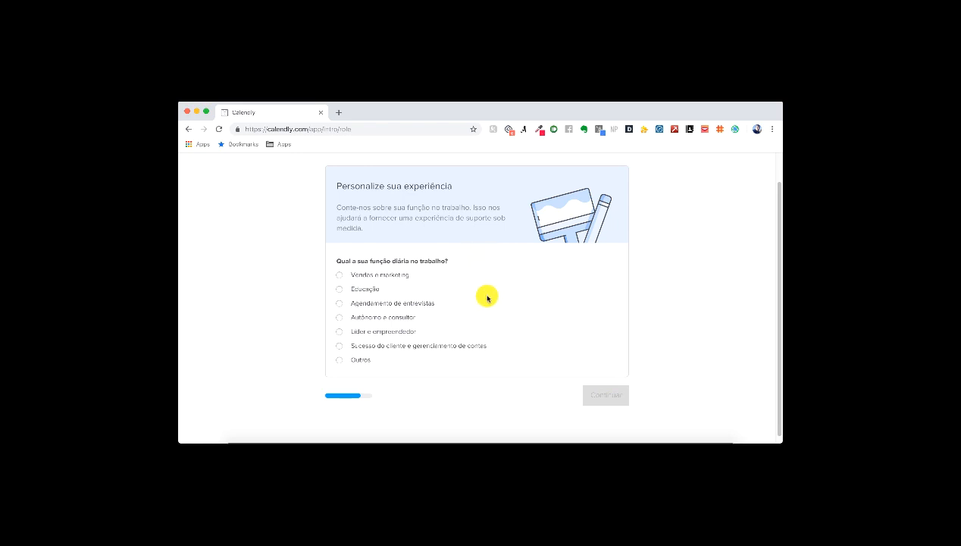
Step: Pick Educação as the work role and finish onboarding
left_click(338, 289)
left_click(607, 396)
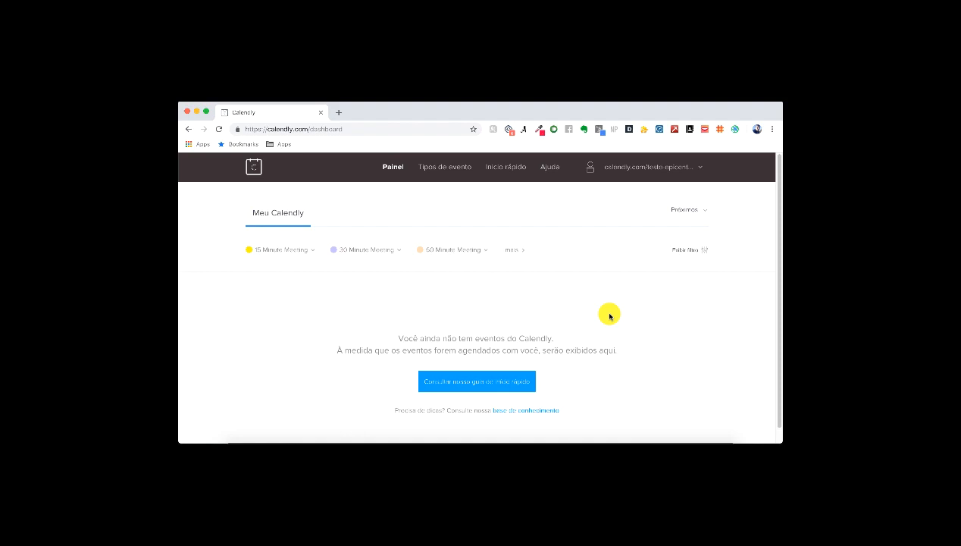
Step: Turn off the 15 and 30 Minute Meetings and start editing the 60 Minute Meeting
left_click(447, 168)
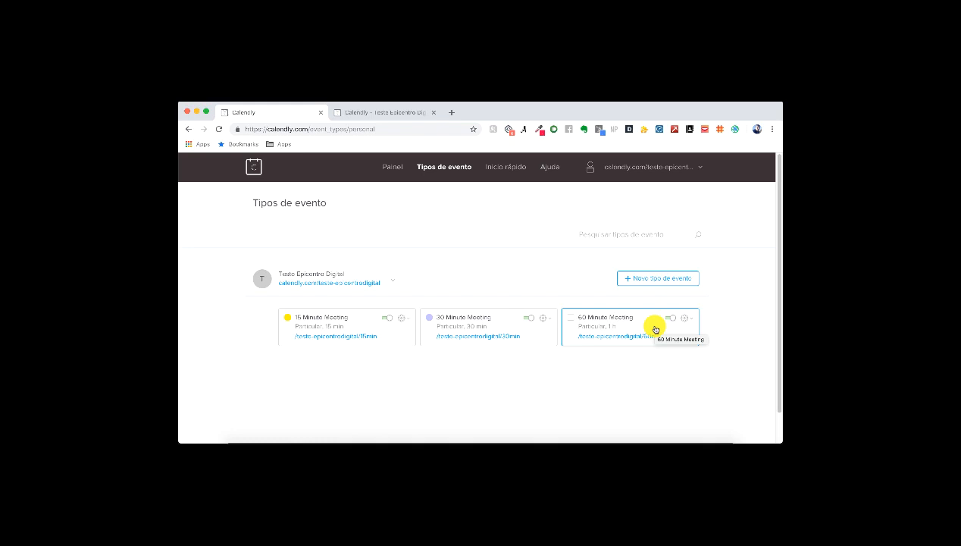
left_click(387, 317)
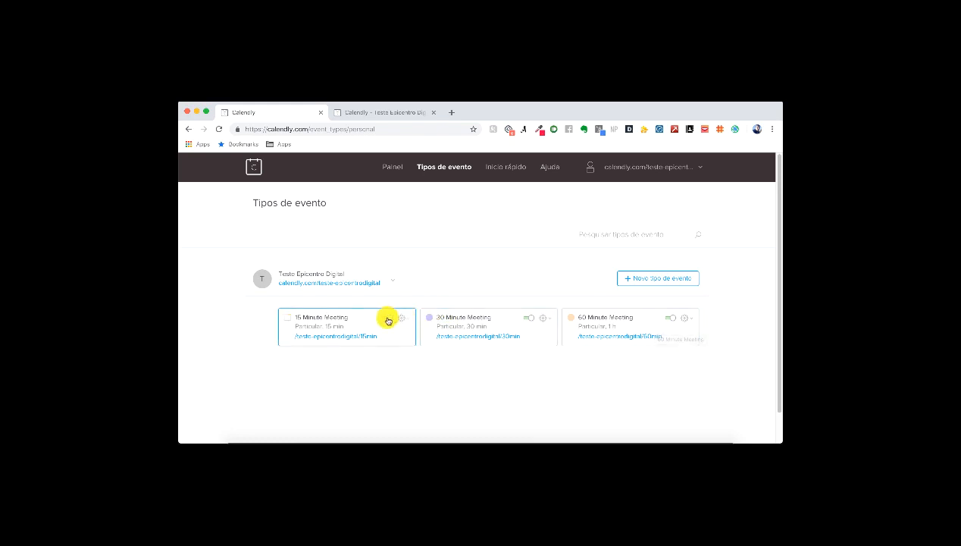
left_click(529, 318)
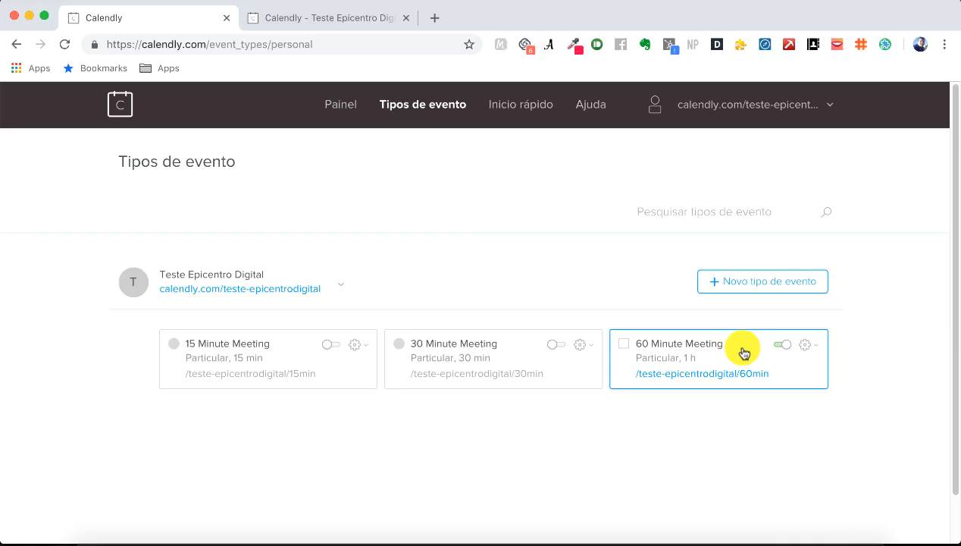
left_click(808, 349)
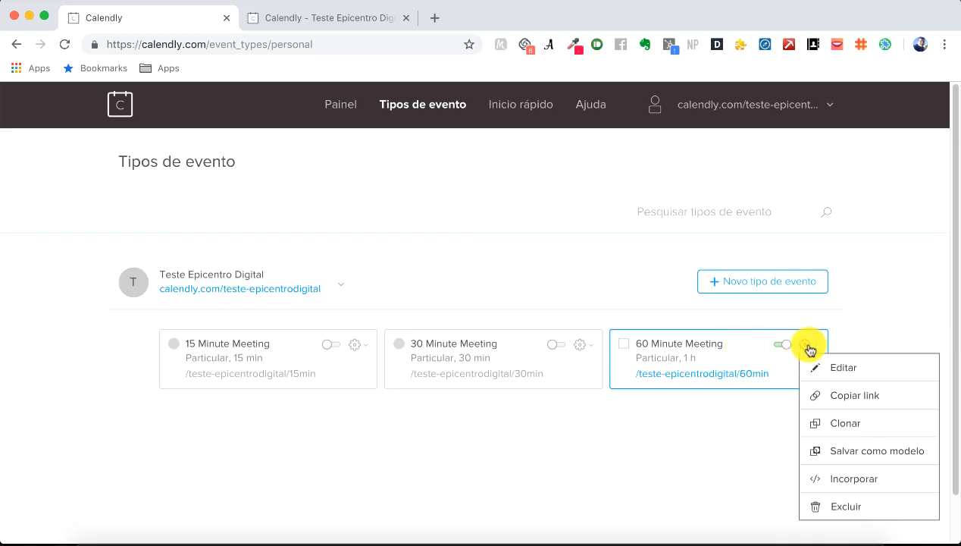
left_click(861, 368)
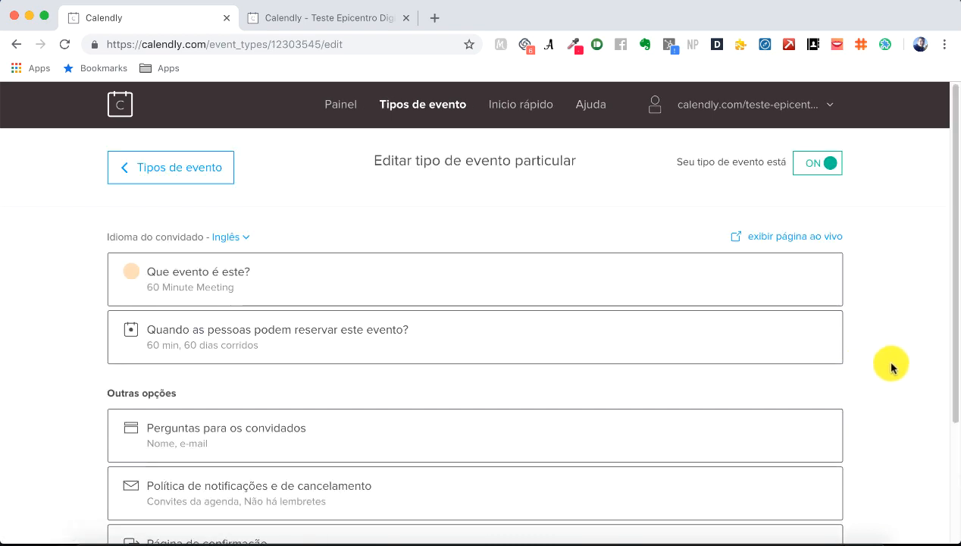
Step: Clear the old event name so it can be renamed 'Consultoria de 1h'
scroll(902, 372, "down", 3)
scroll(904, 345, "up", 3)
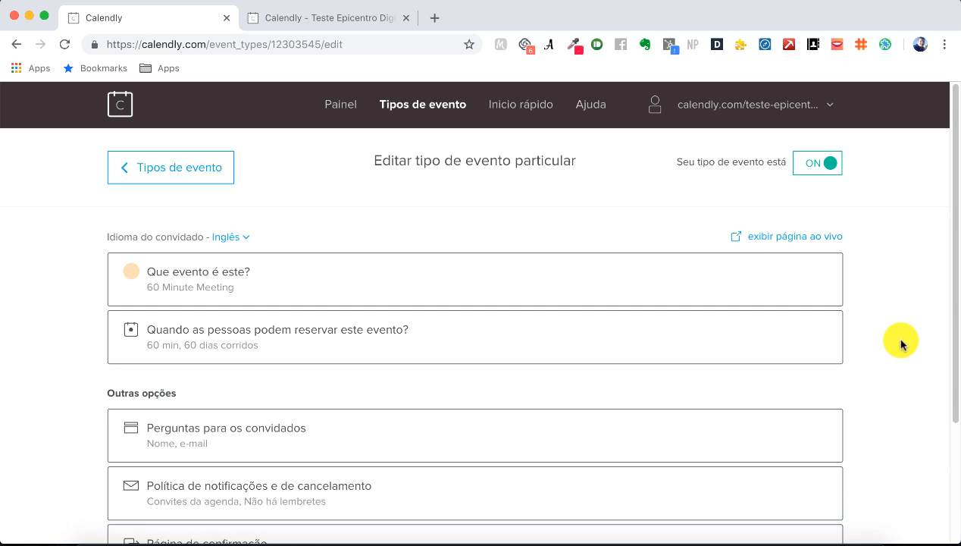
scroll(901, 342, "down", 1)
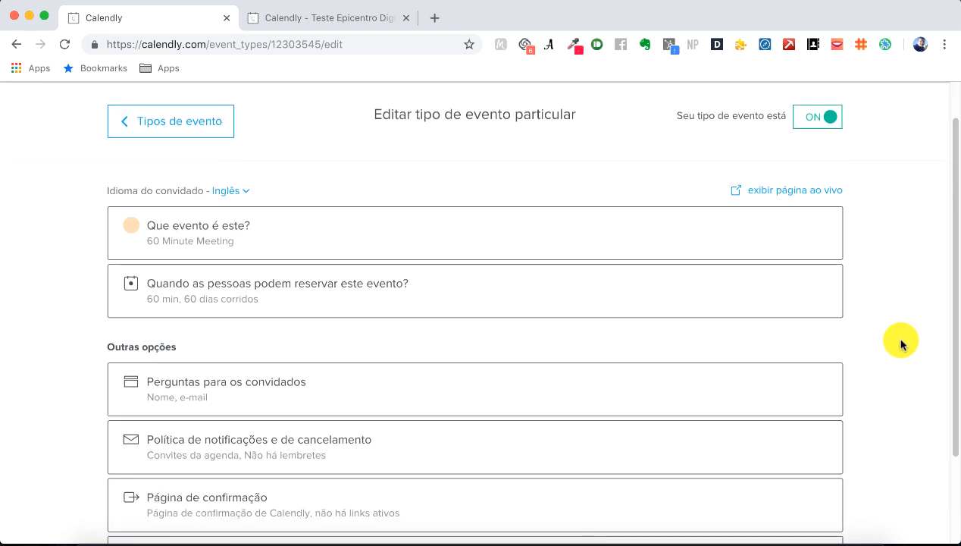
left_click(384, 227)
scroll(536, 320, "down", 2)
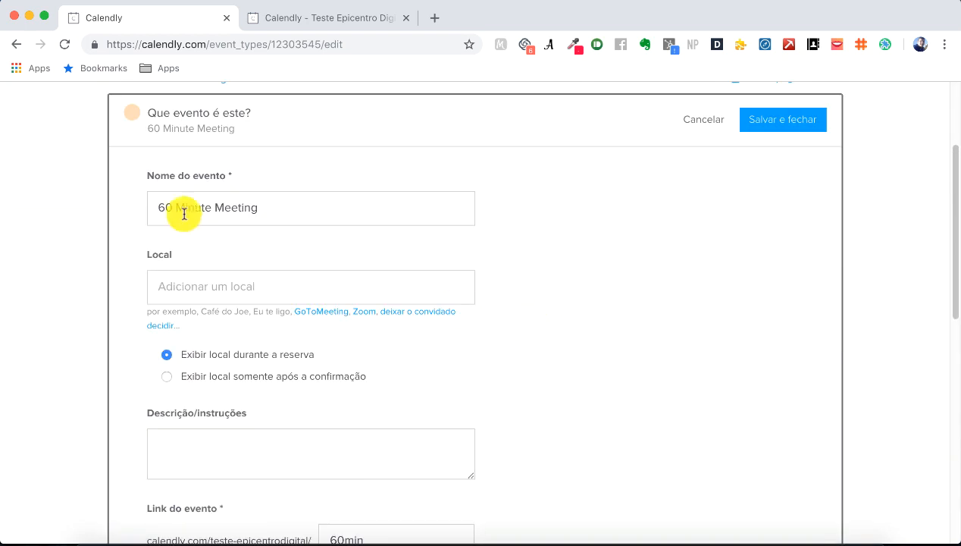
left_click(304, 205)
left_click_drag(319, 205, 156, 207)
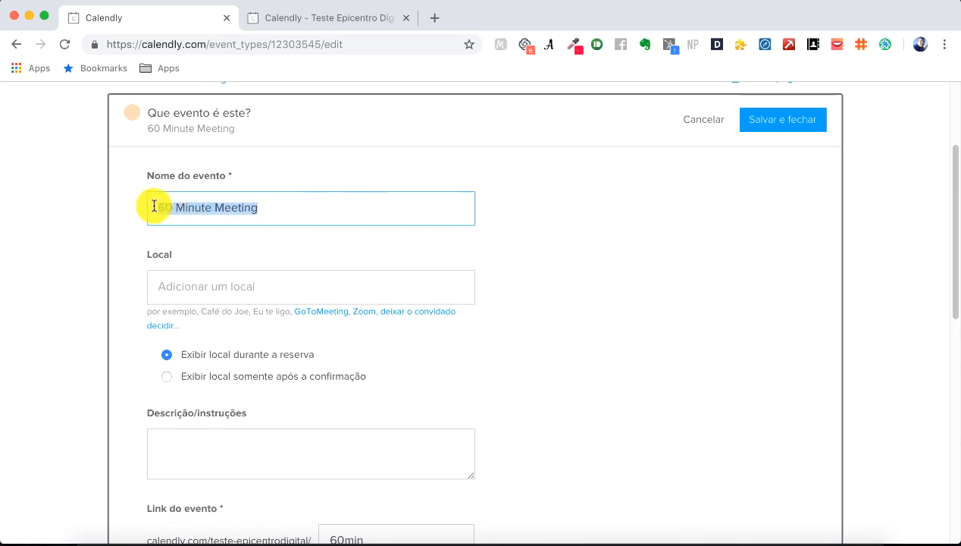
key("BackSpace")
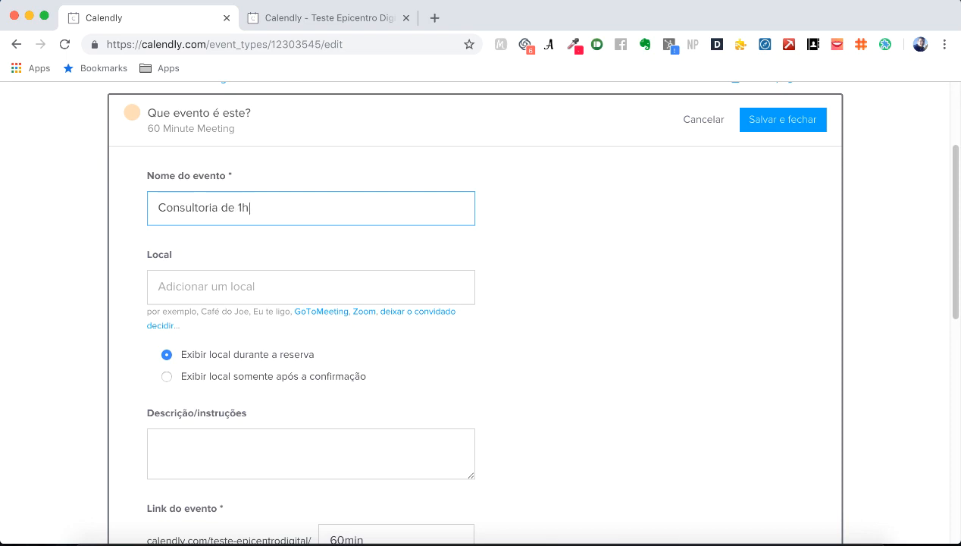
Step: Fill in the event location and the description 'Não se atrase ;)'
left_click(194, 283)
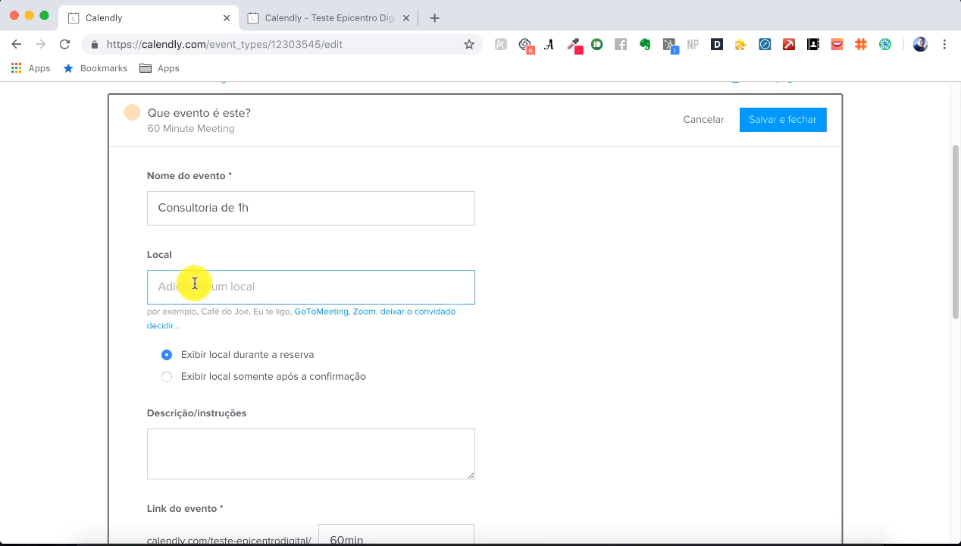
type("Internet (Videoconferência")
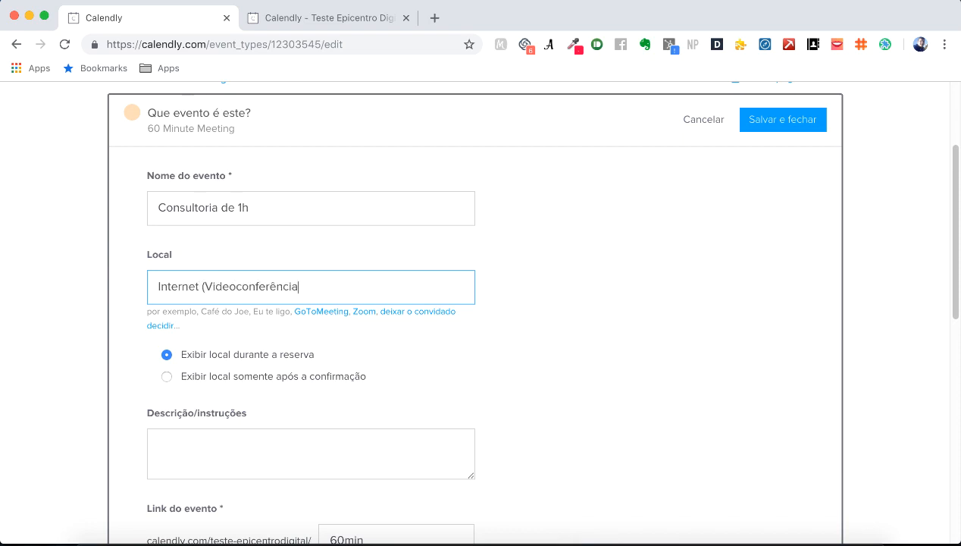
key("Up")
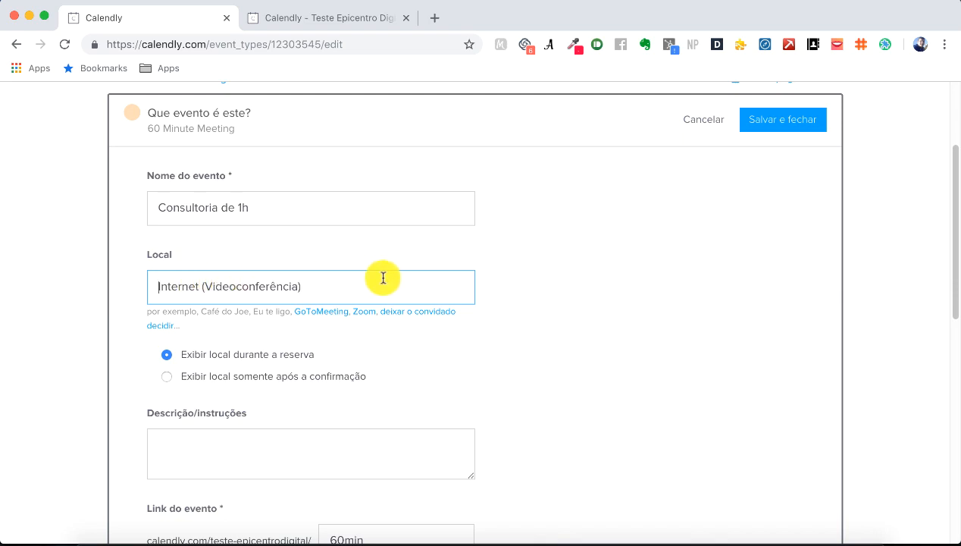
scroll(506, 330, "down", 3)
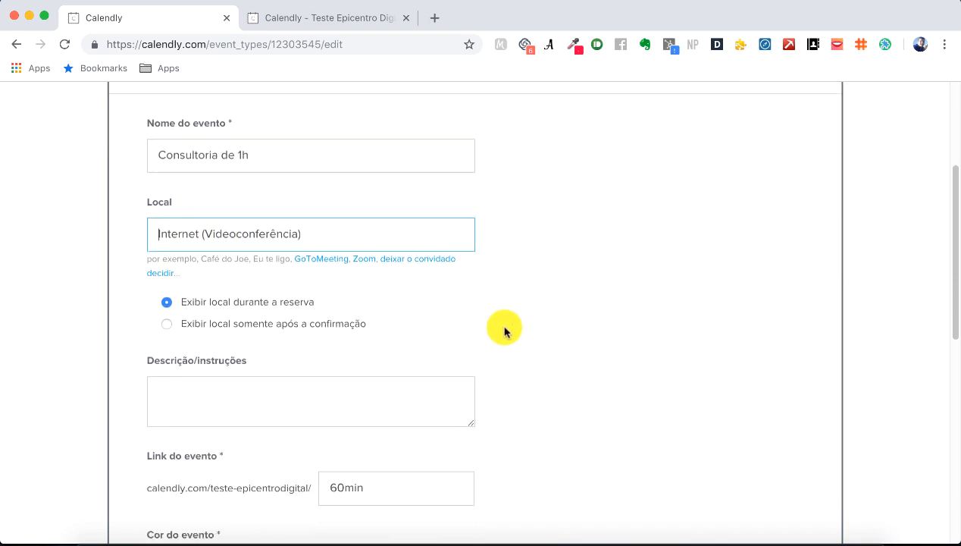
scroll(506, 330, "down", 5)
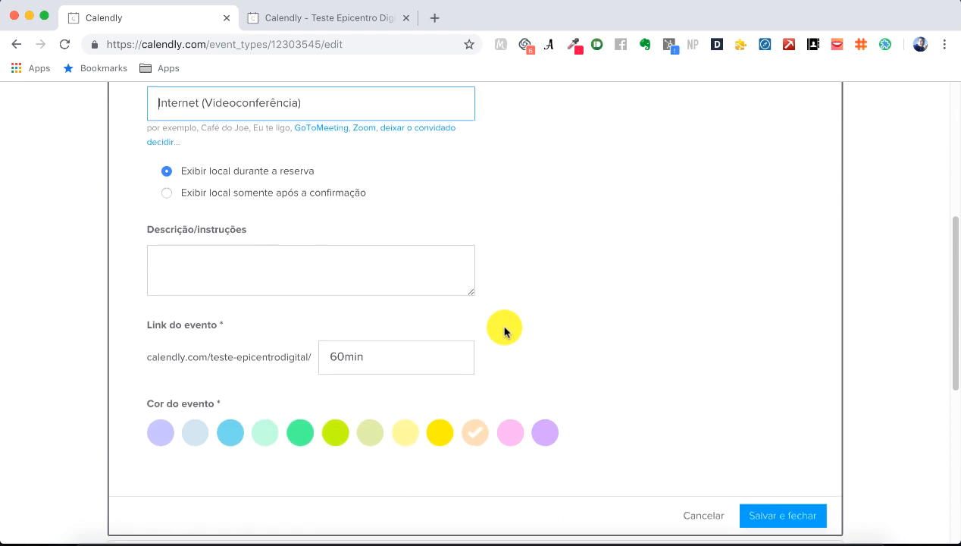
left_click(410, 278)
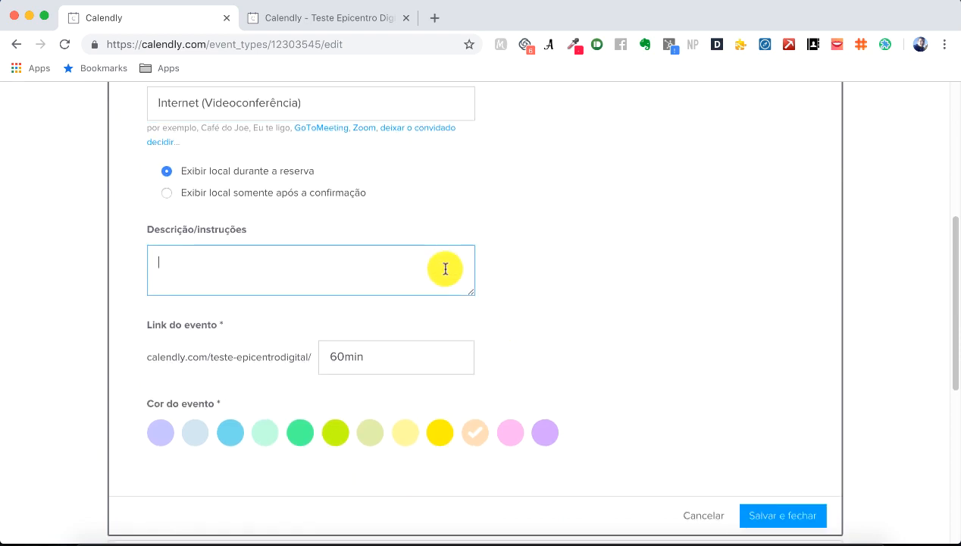
type("Não se atrase ;)")
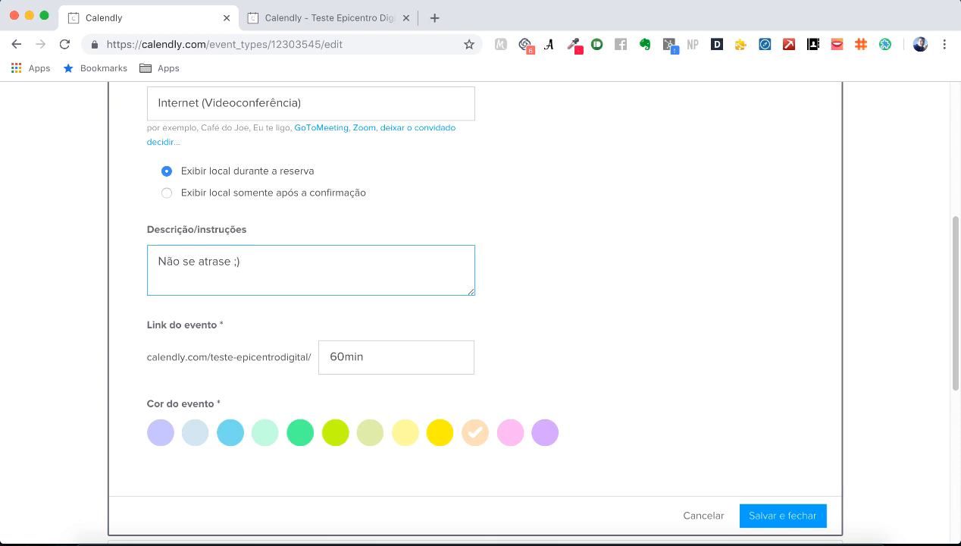
scroll(441, 258, "down", 3)
Step: Change the link ending from 60min to consultoria, make the event green, and save
left_click(446, 265)
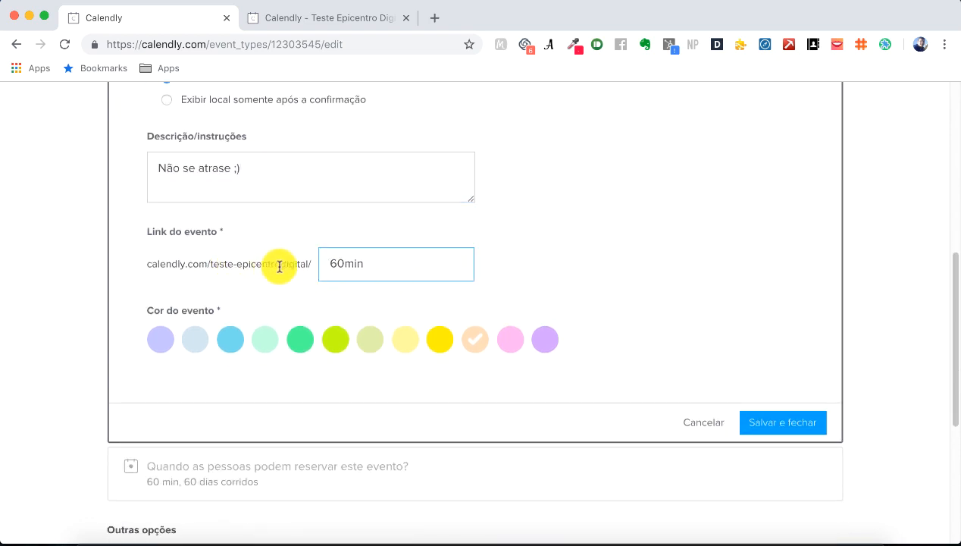
left_click_drag(326, 263, 392, 263)
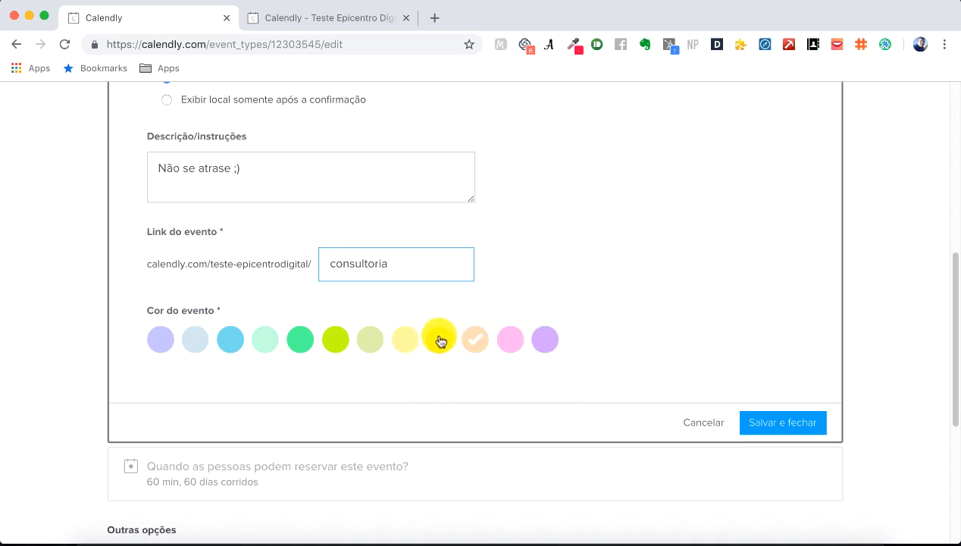
left_click(303, 343)
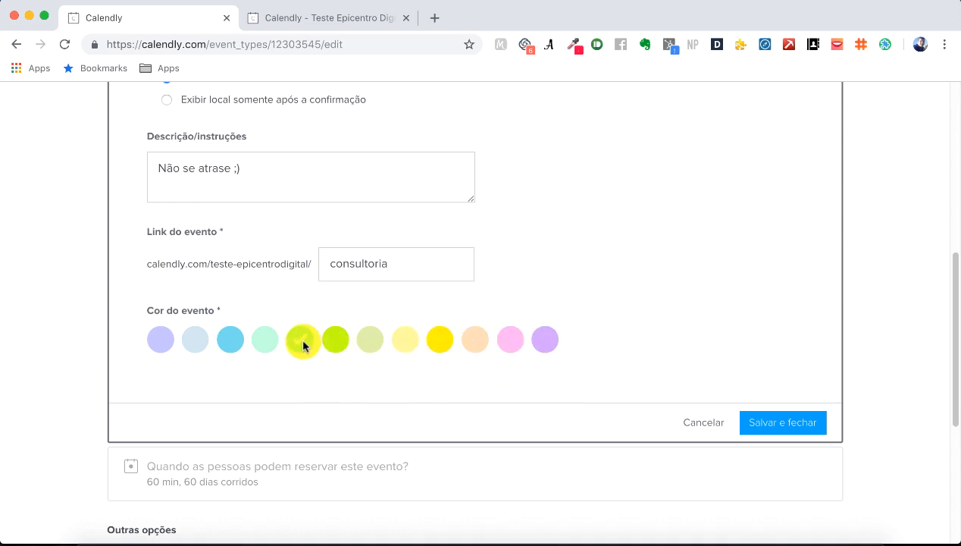
left_click(783, 426)
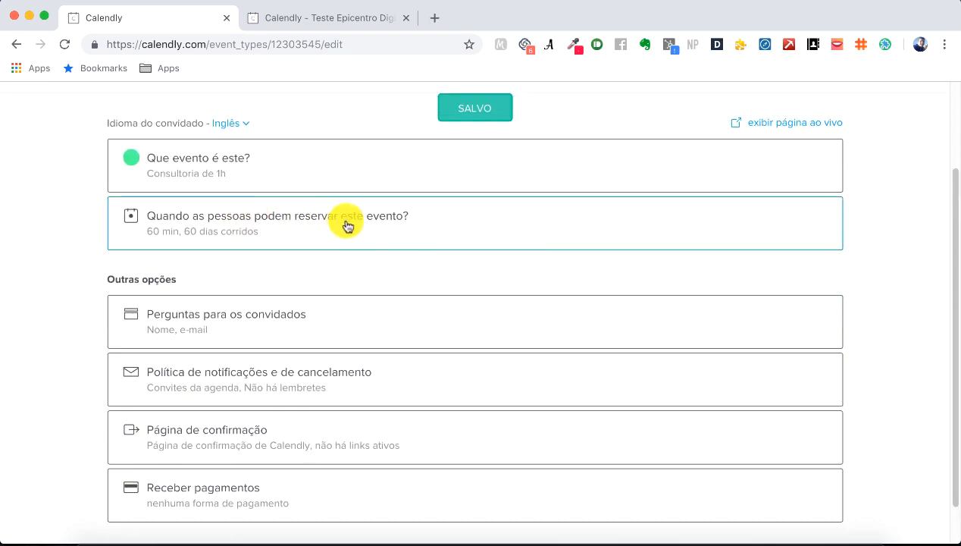
Step: Open the availability section, keep the 60 min duration, and review the 60-day window and 9:00–17:00 hours
left_click(474, 227)
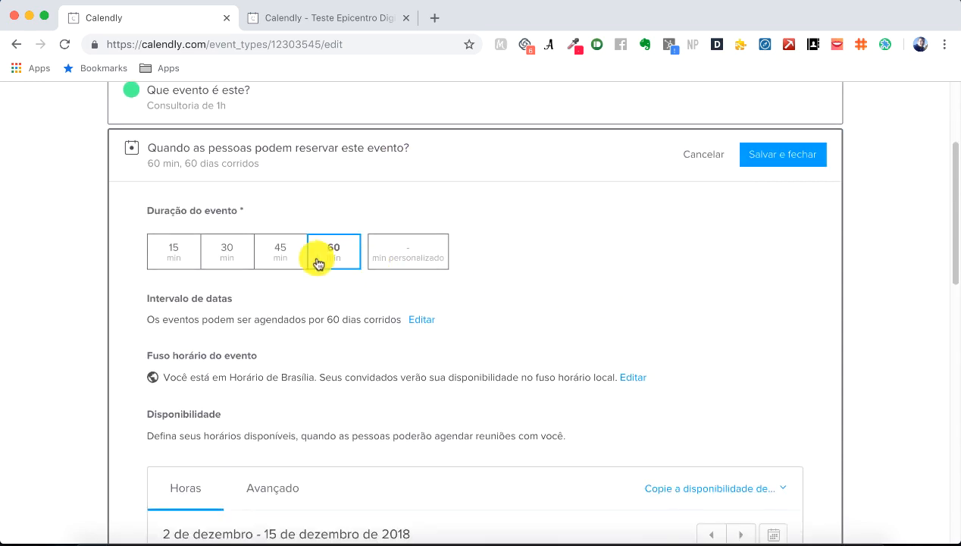
left_click(270, 265)
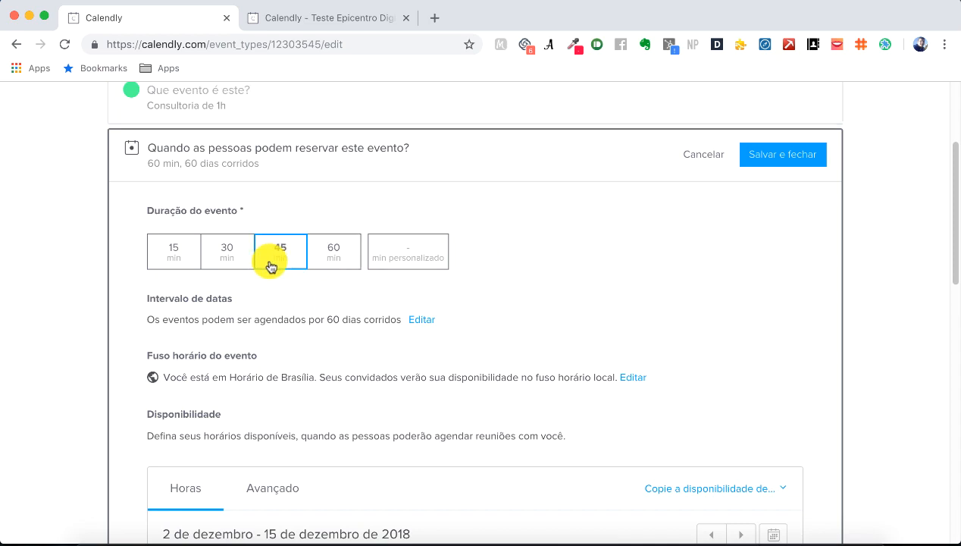
left_click(233, 262)
left_click(179, 257)
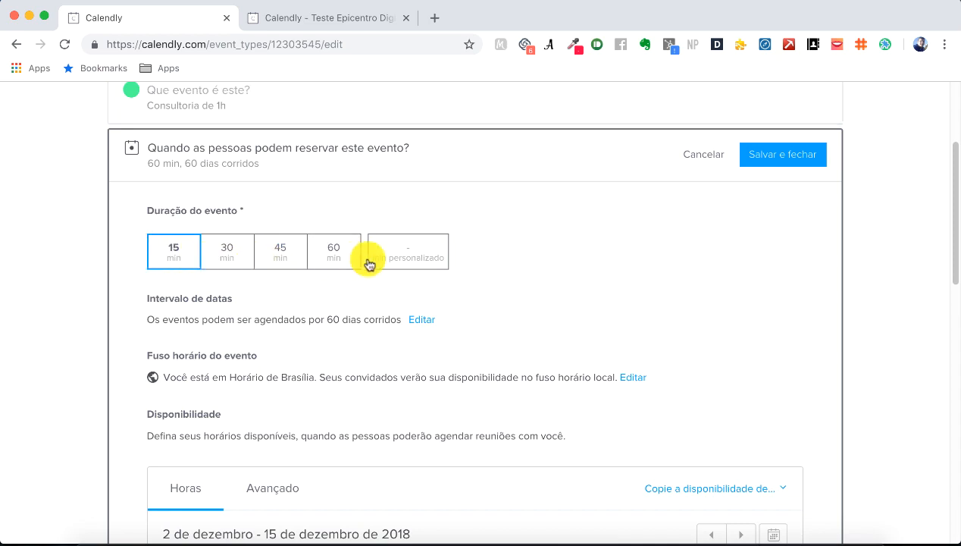
left_click(338, 262)
scroll(522, 265, "down", 1)
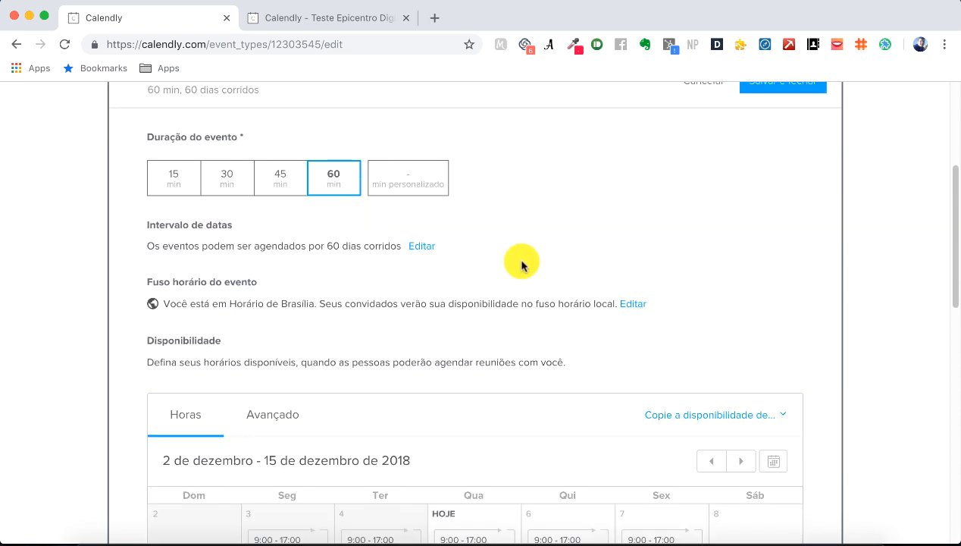
scroll(521, 265, "down", 1)
scroll(521, 265, "down", 1)
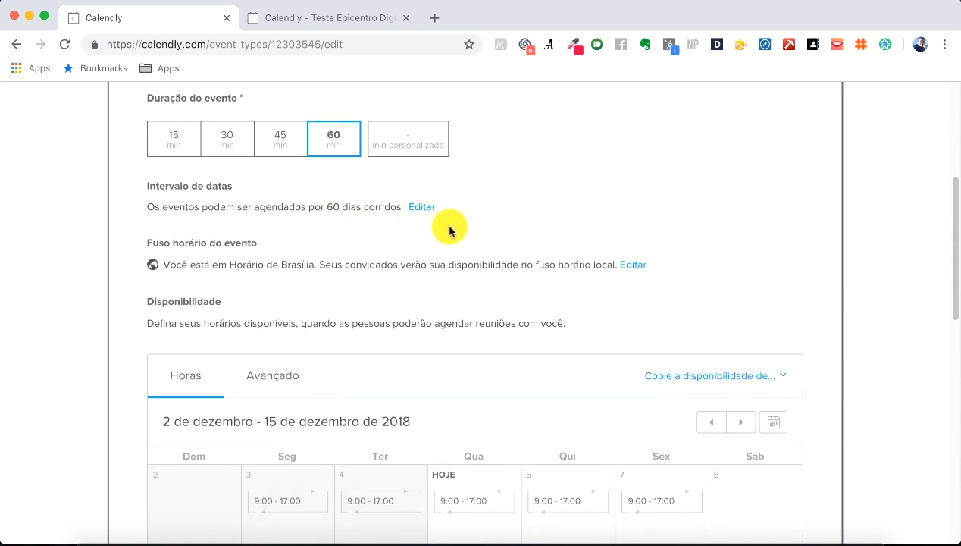
scroll(495, 223, "down", 3)
scroll(494, 226, "up", 2)
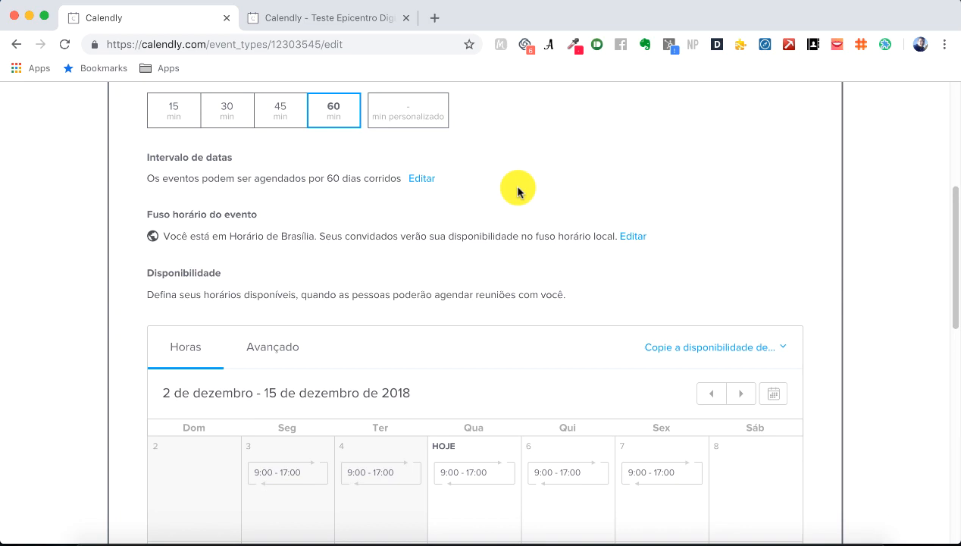
Step: Replace the 60-day booking window with the 'Durante um intervalo de datas' range of 5–15 December 2018
left_click(427, 179)
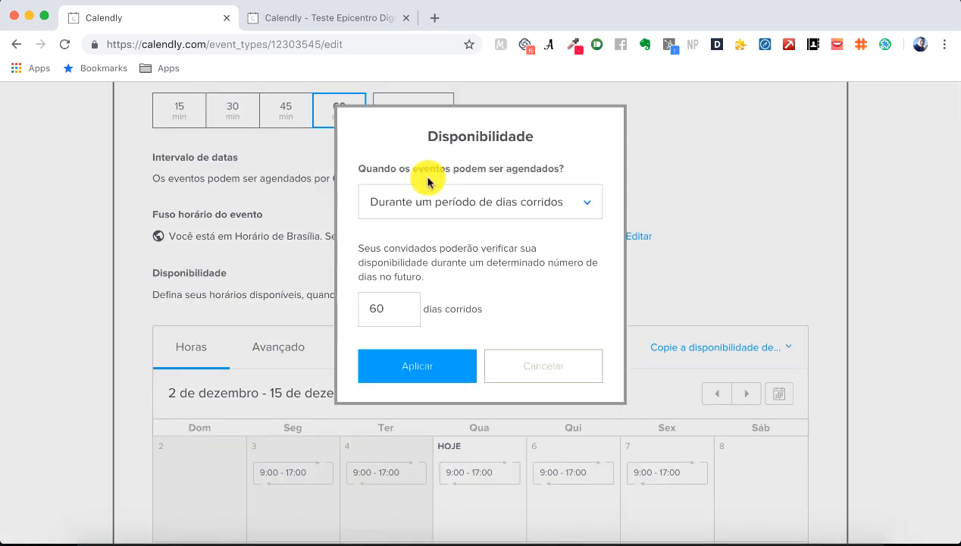
left_click(509, 203)
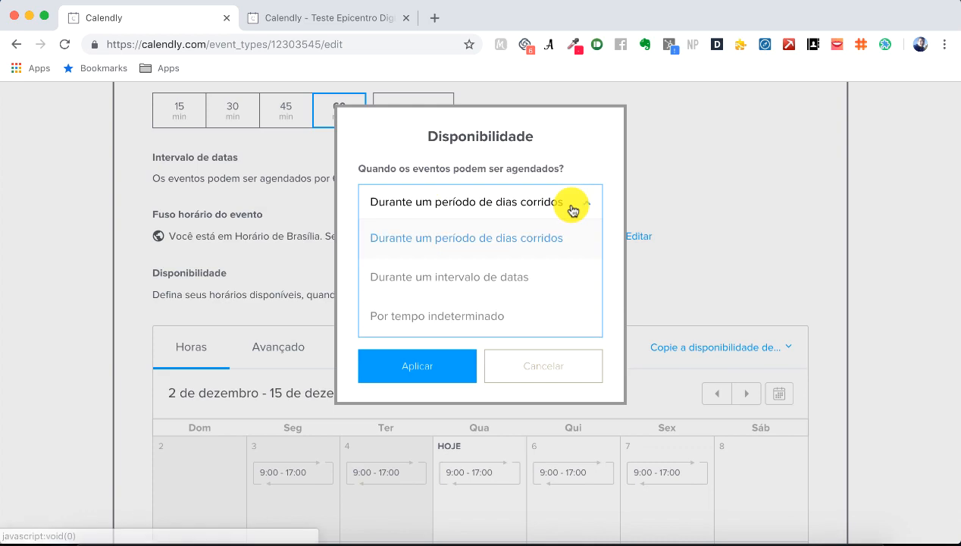
left_click(512, 320)
left_click(537, 206)
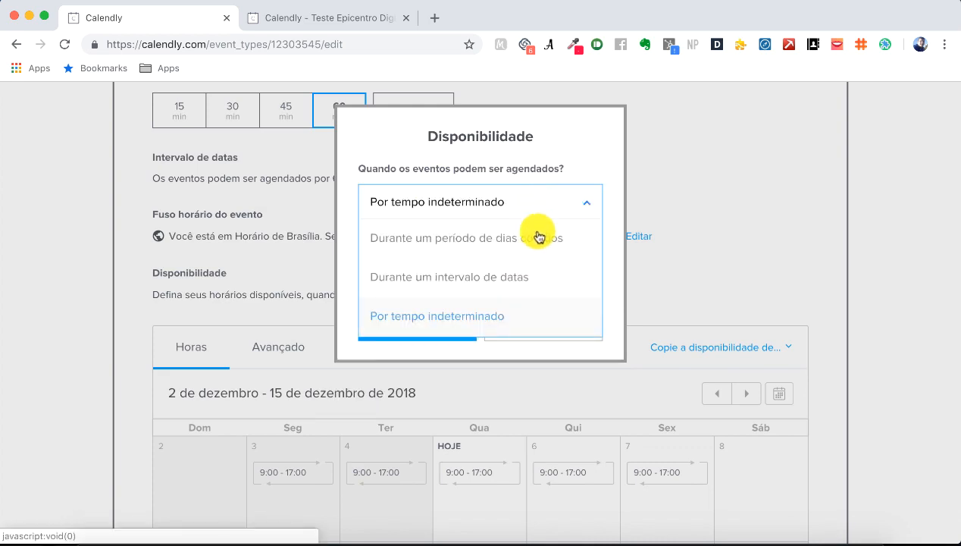
left_click(537, 277)
scroll(563, 276, "down", 2)
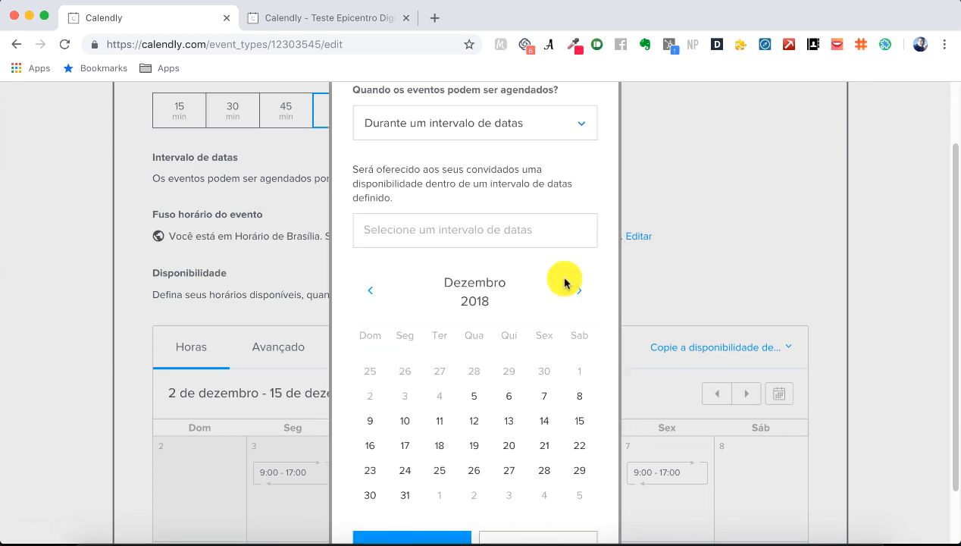
scroll(569, 282, "down", 2)
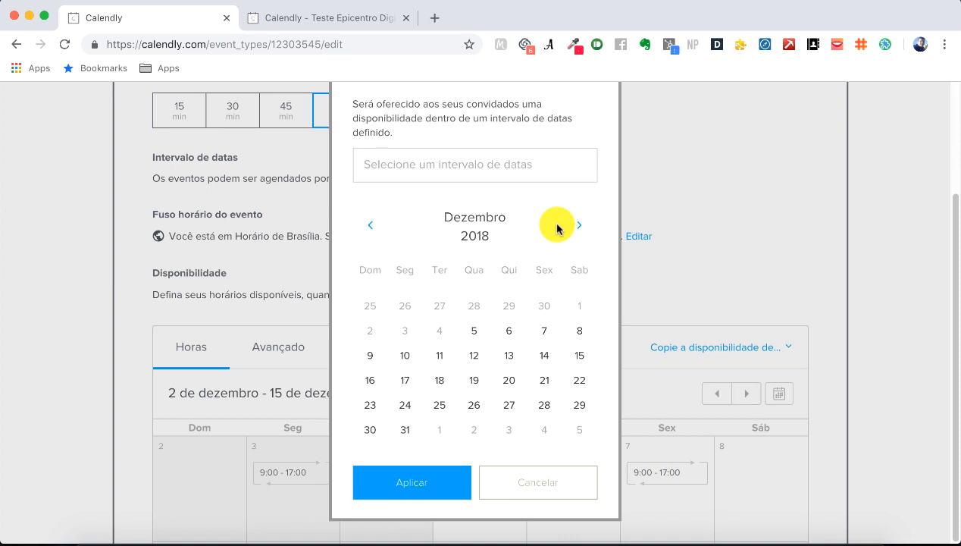
left_click(474, 333)
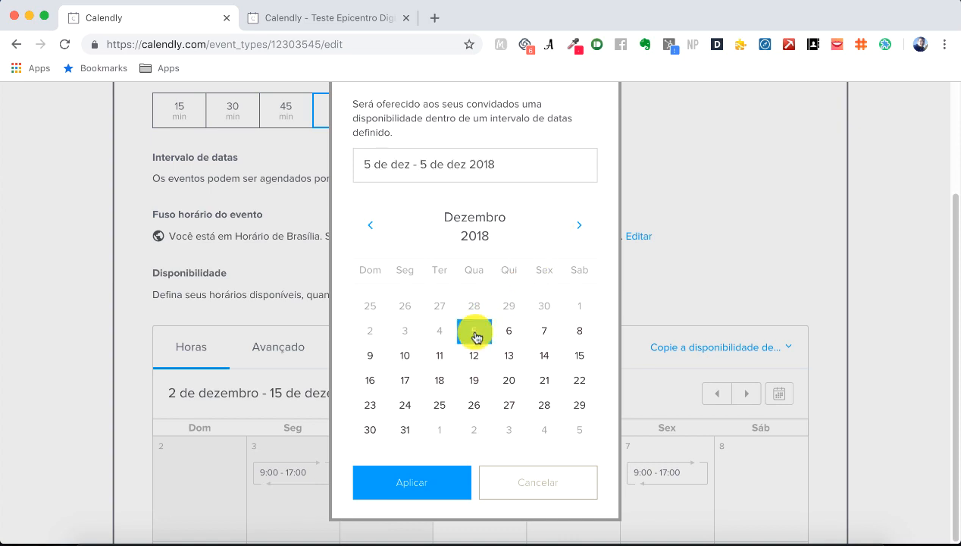
left_click(579, 356)
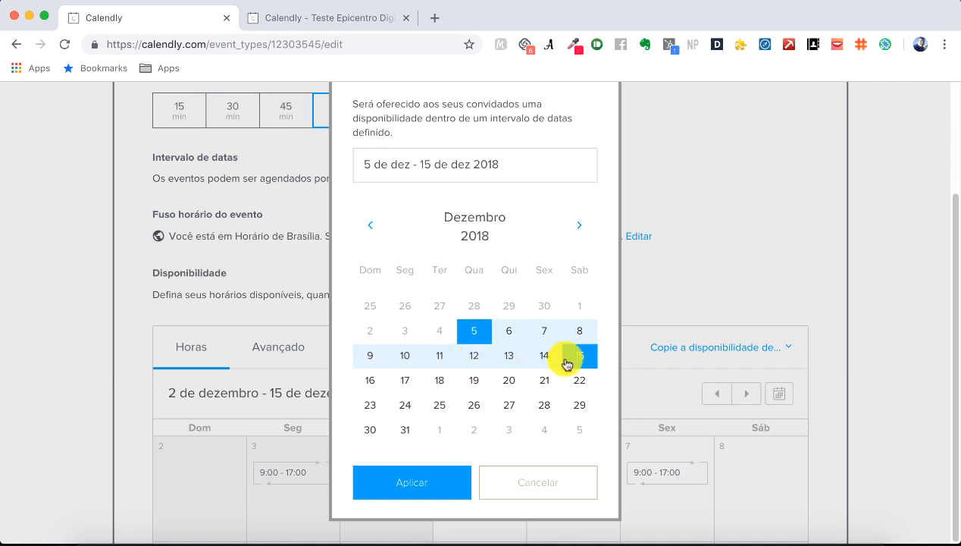
left_click(447, 480)
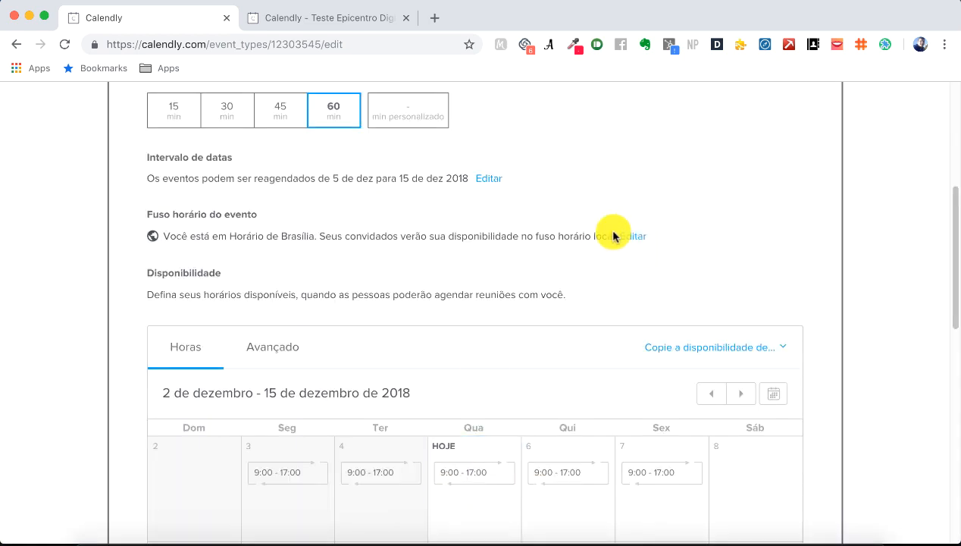
scroll(545, 197, "up", 1)
scroll(545, 196, "down", 3)
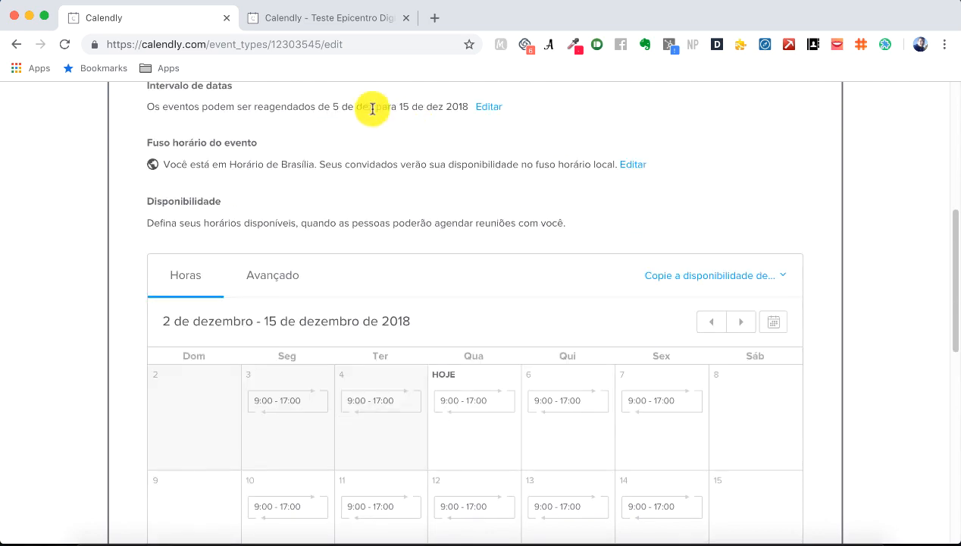
left_click_drag(332, 107, 469, 108)
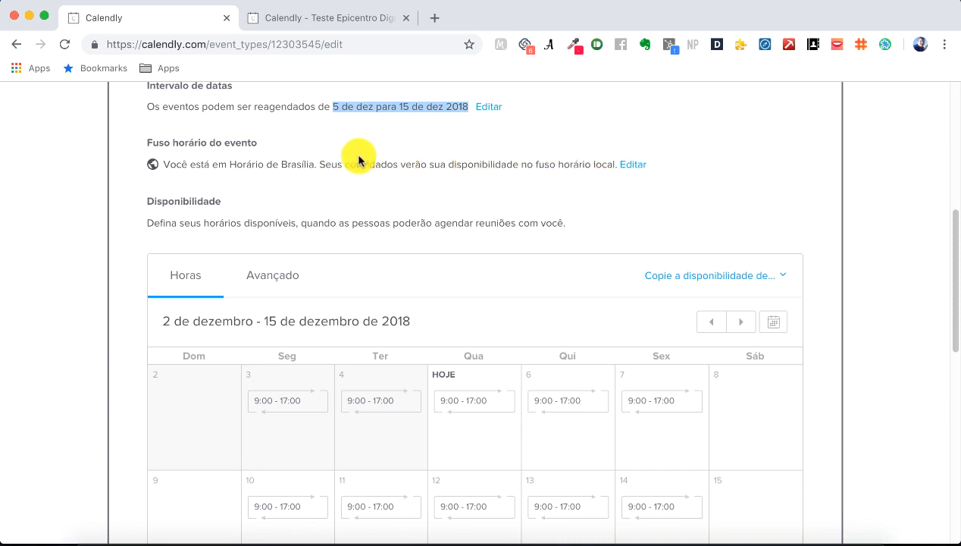
scroll(563, 168, "down", 1)
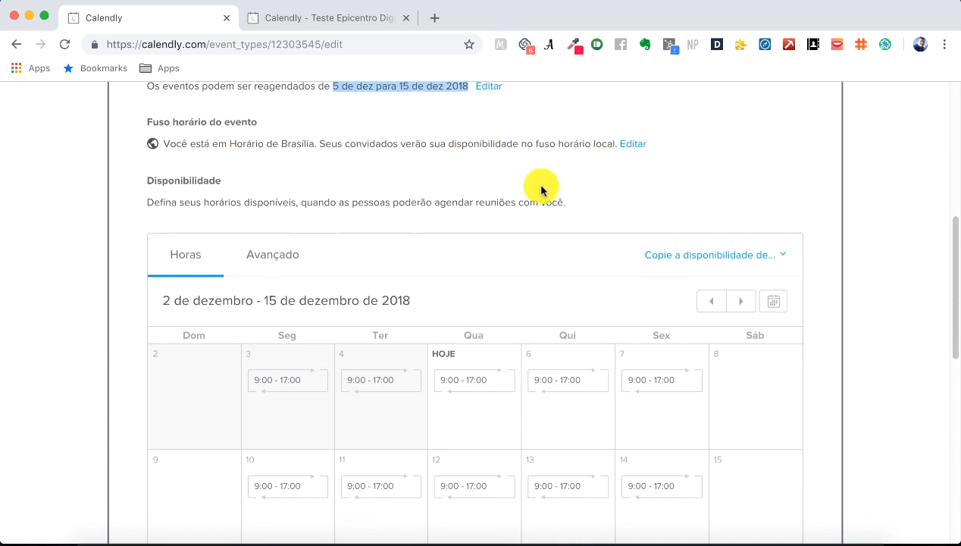
scroll(534, 186, "down", 1)
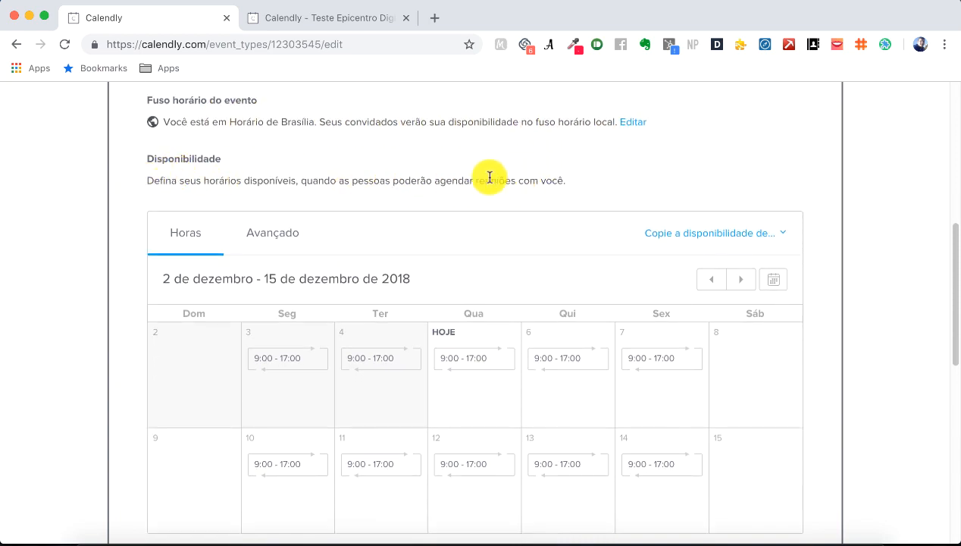
scroll(500, 179, "down", 6)
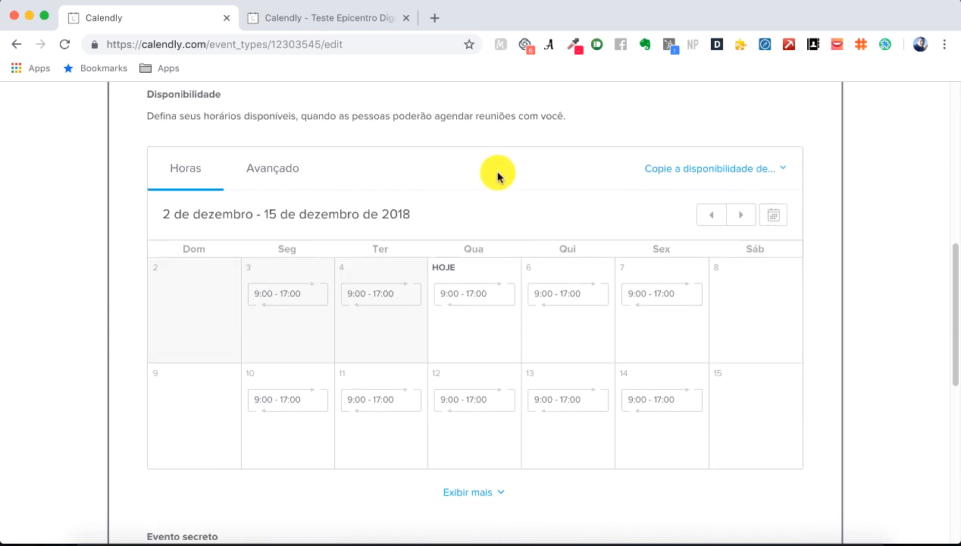
scroll(498, 175, "up", 1)
scroll(501, 165, "up", 2)
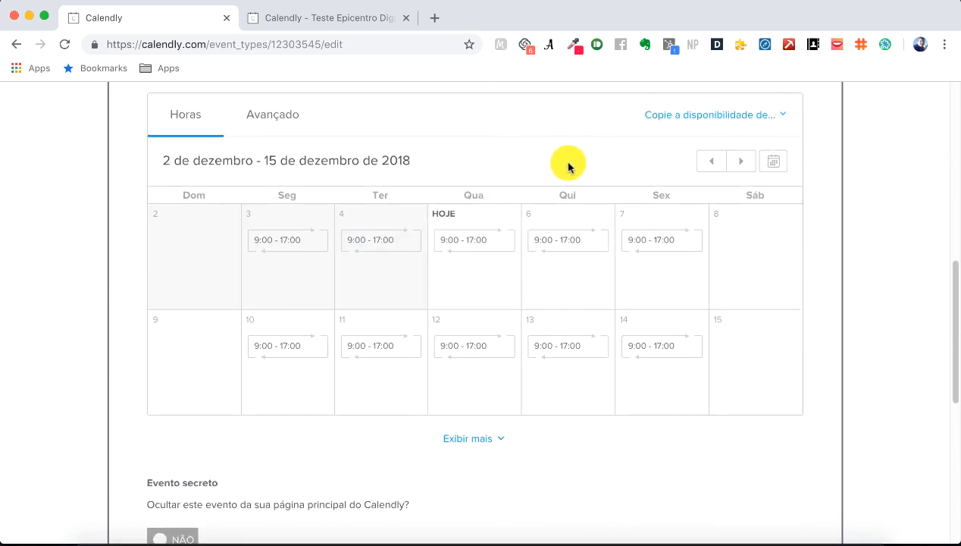
scroll(559, 158, "up", 3)
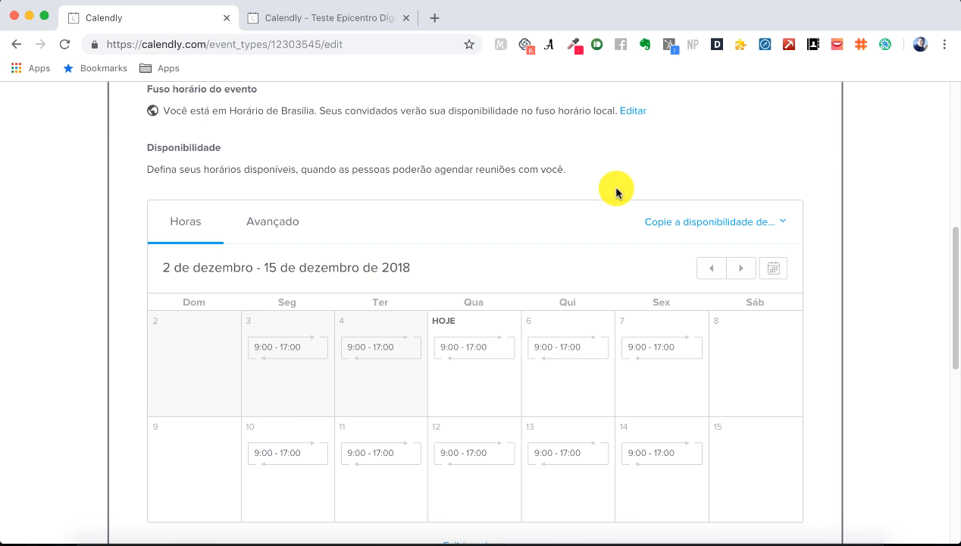
scroll(489, 194, "down", 5)
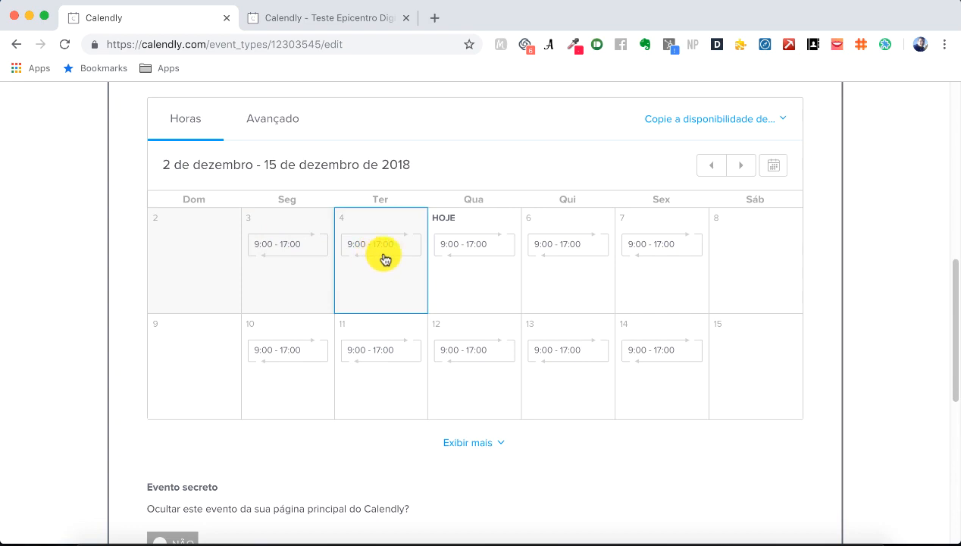
Step: Set Friday 14 December's availability to start at 08:00, ending at 17:00
left_click(679, 354)
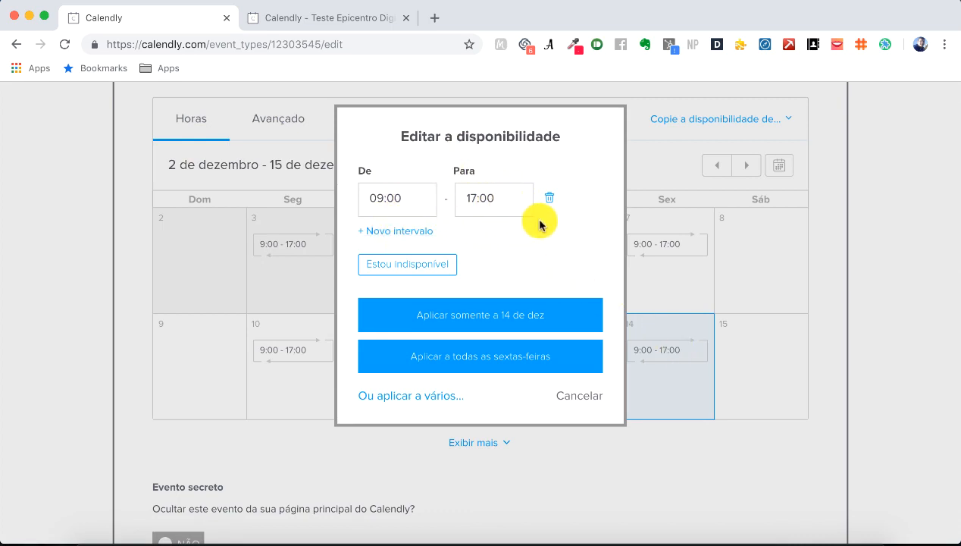
left_click(424, 197)
type("12")
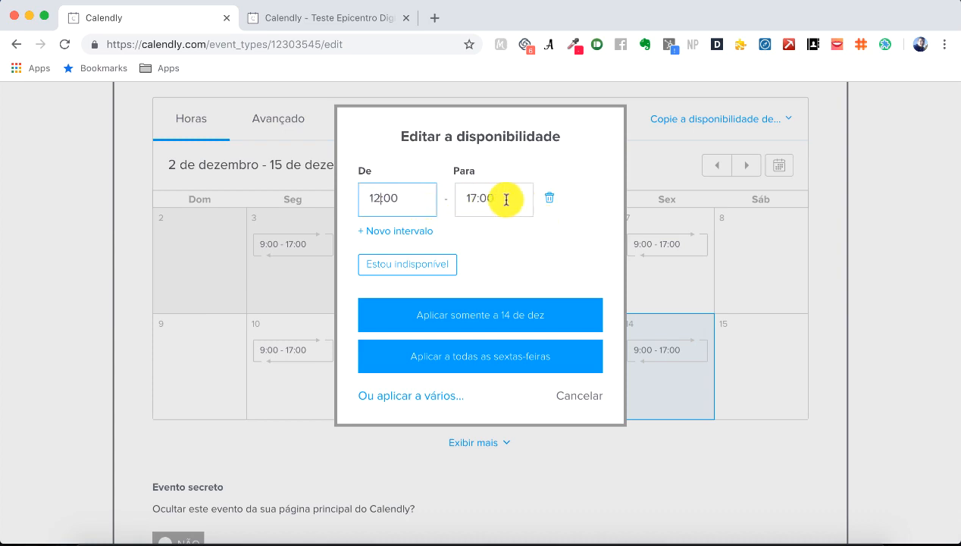
left_click(519, 199)
left_click(375, 196)
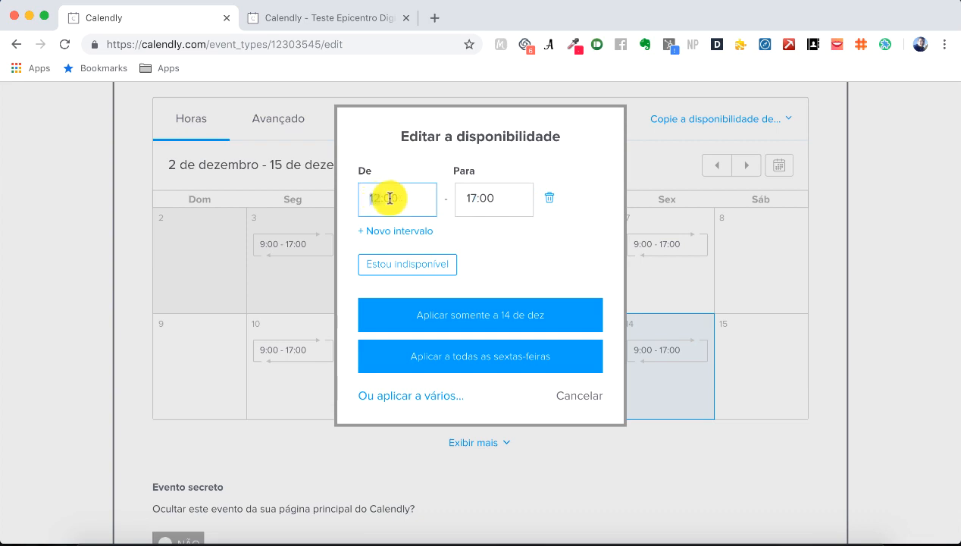
type("08")
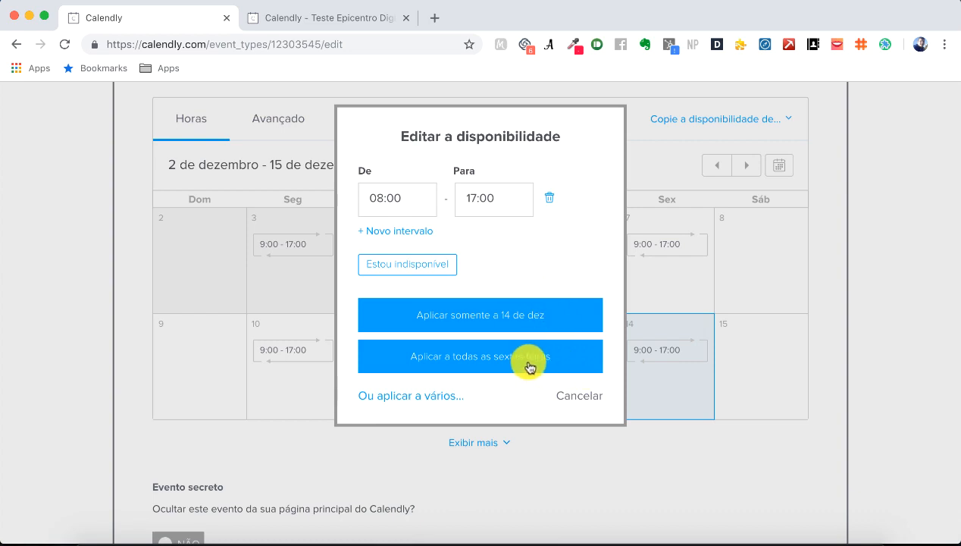
Step: Apply the 8:00–17:00 hours to Mondays, Tuesdays, Wednesdays and Thursdays too
left_click(431, 396)
scroll(501, 358, "down", 2)
left_click(396, 259)
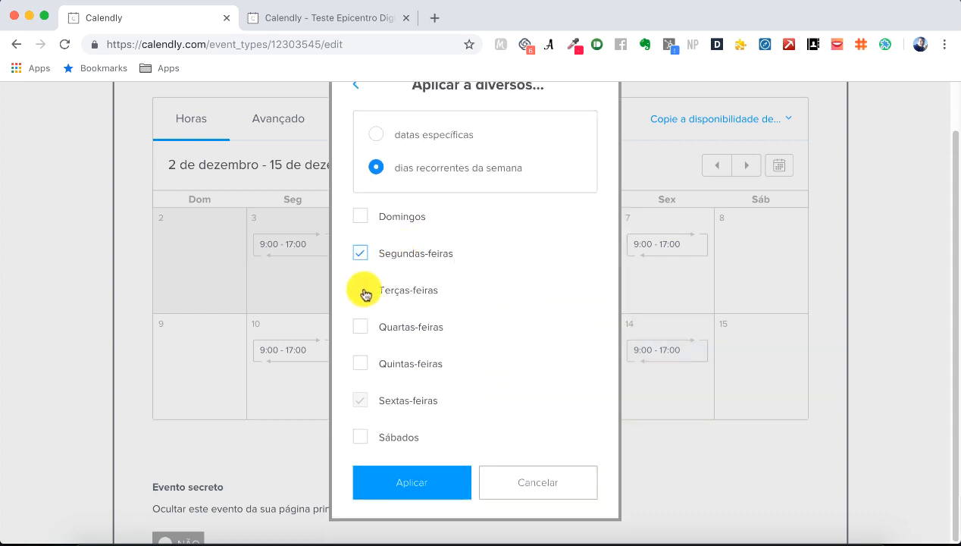
left_click(363, 291)
left_click(361, 327)
left_click(371, 364)
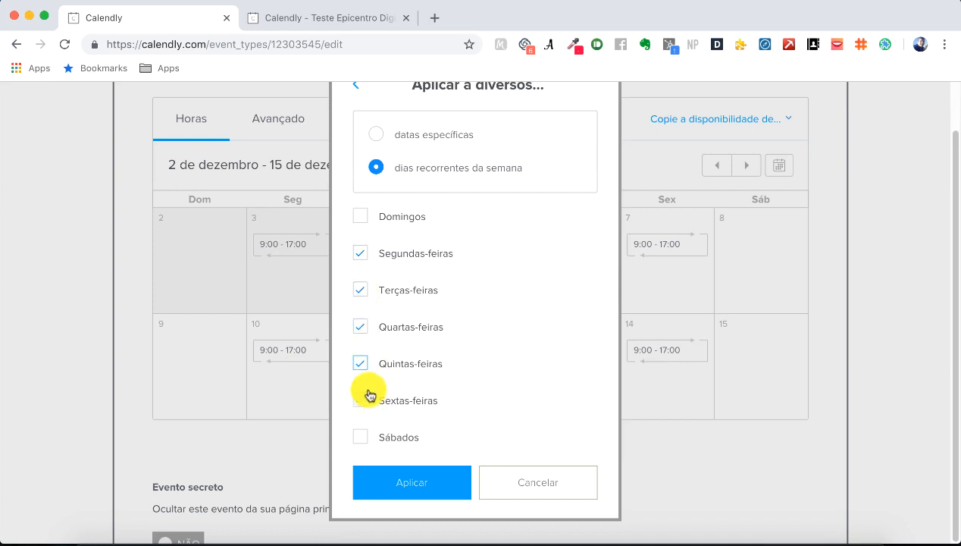
left_click(421, 480)
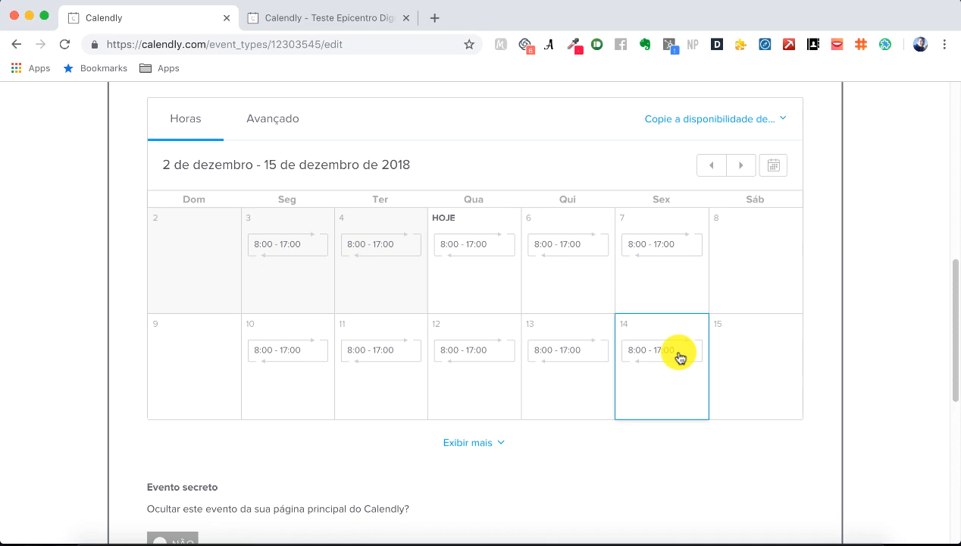
Step: Show more weeks so the availability calendar runs through 5 January 2019
left_click(774, 166)
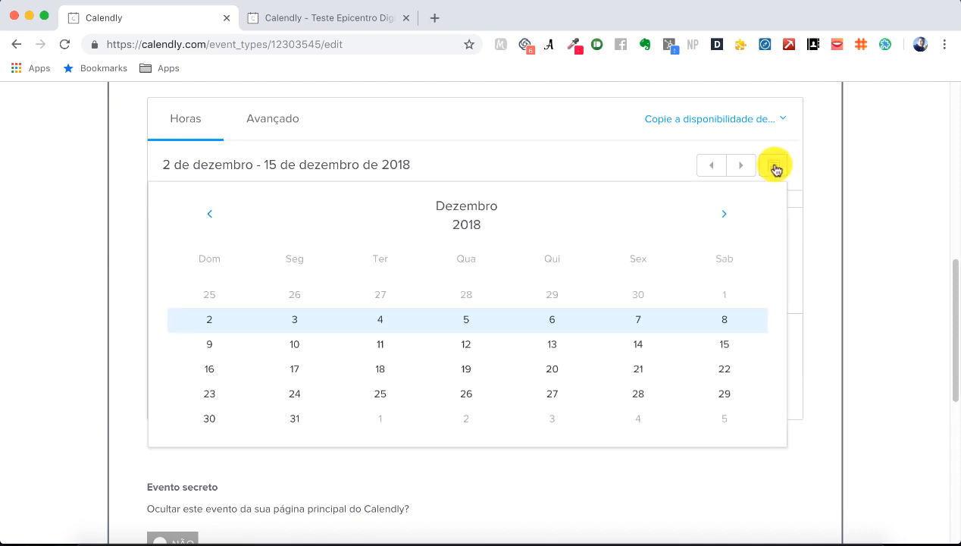
left_click(774, 166)
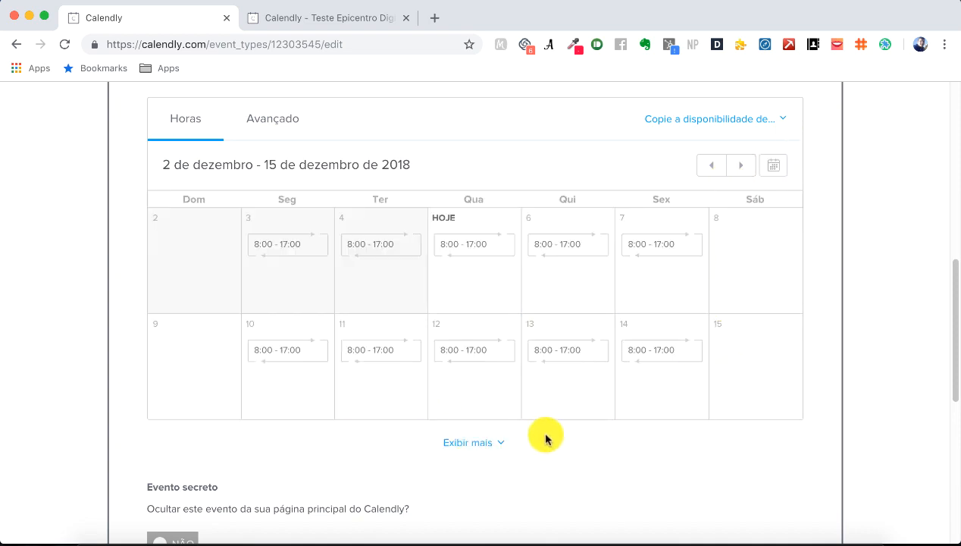
left_click(502, 441)
Step: Bring up the Avançado availability settings showing 30 min intervals and 4 hours' notice
scroll(565, 388, "down", 3)
scroll(565, 389, "up", 2)
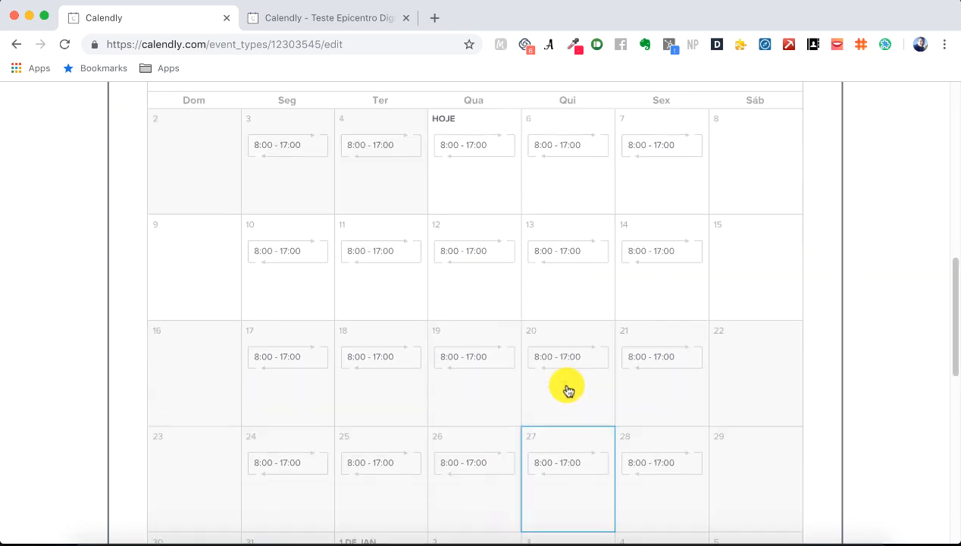
scroll(567, 390, "up", 1)
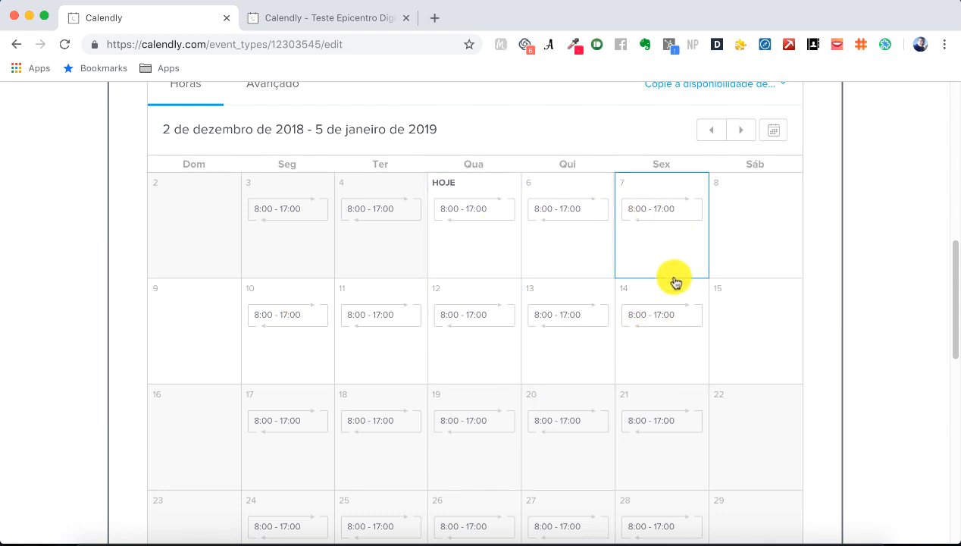
scroll(688, 344, "up", 1)
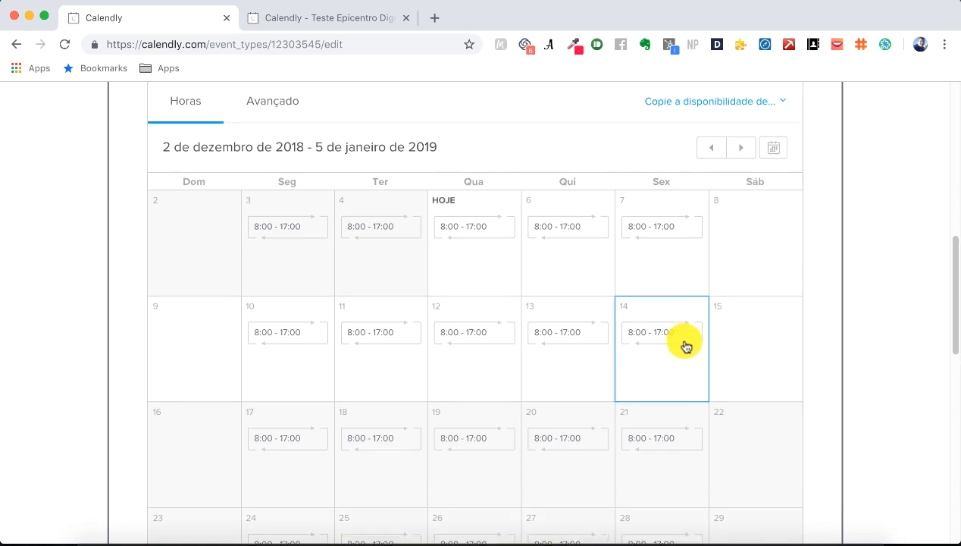
scroll(688, 345, "down", 6)
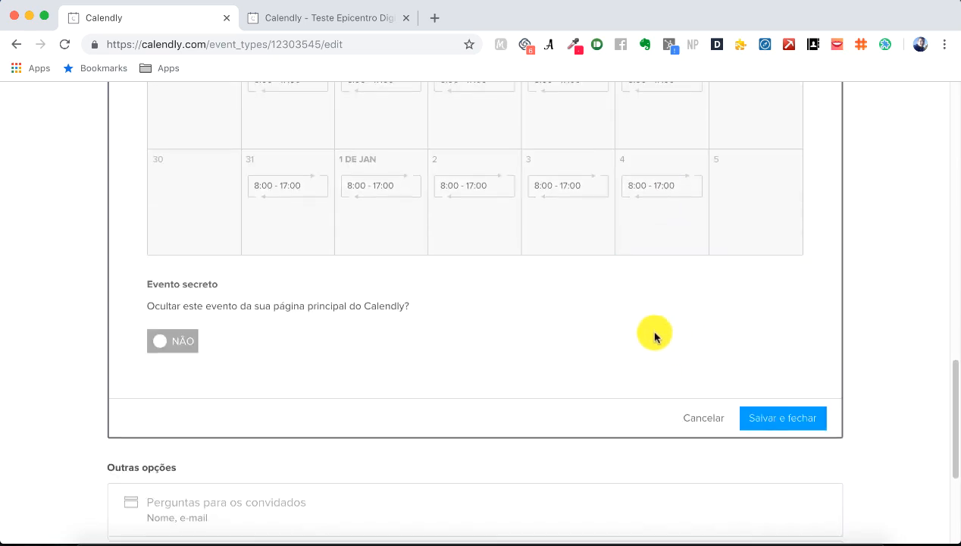
scroll(644, 333, "up", 6)
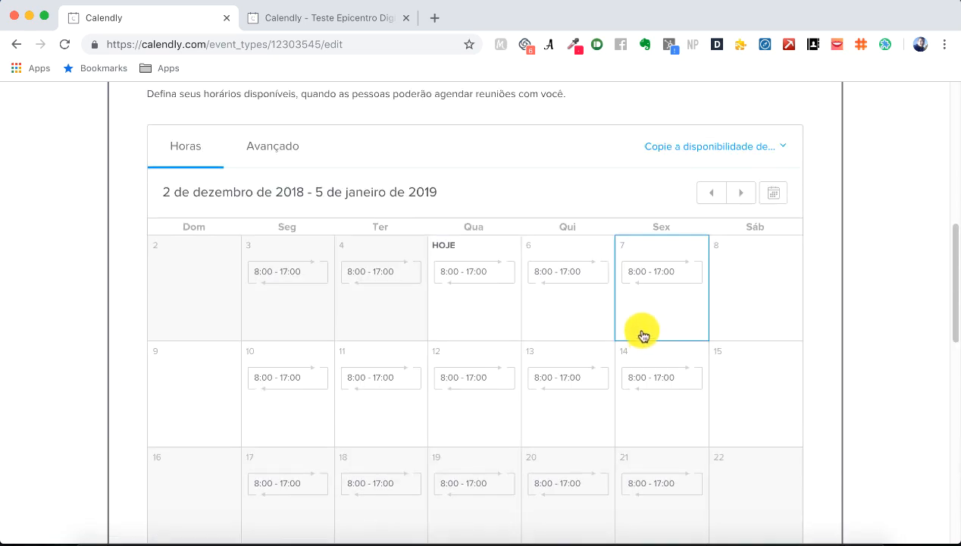
left_click(287, 146)
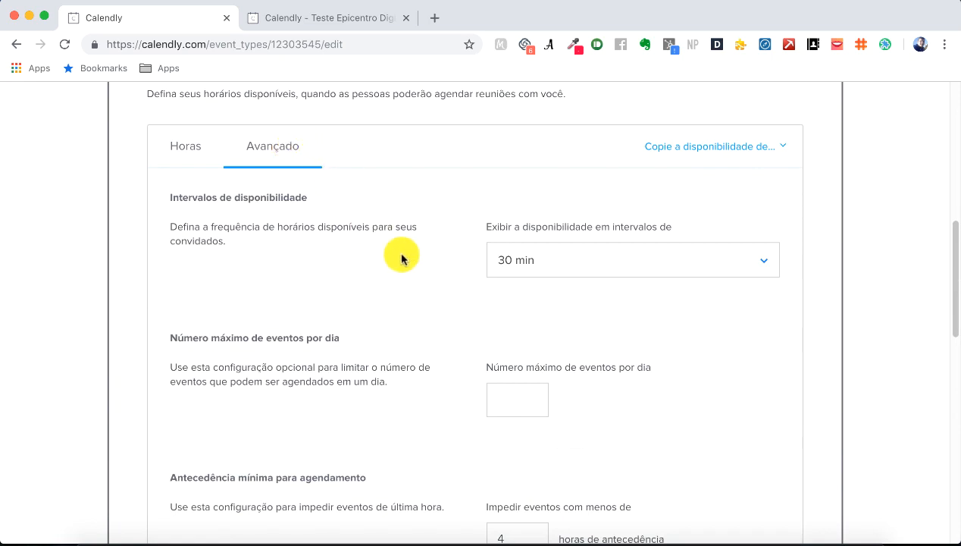
Step: Try 60 min availability intervals, then revert the interval to 30 min
scroll(401, 255, "down", 2)
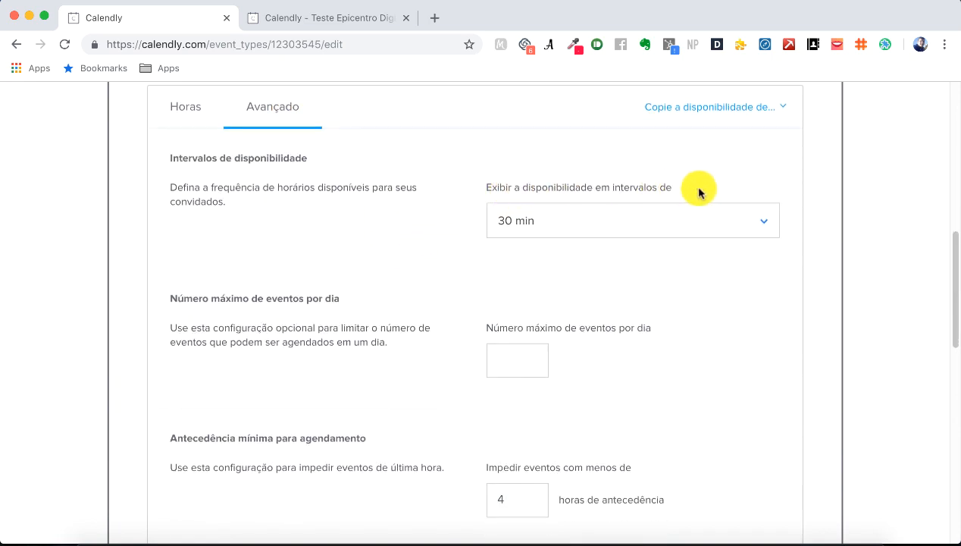
left_click(761, 216)
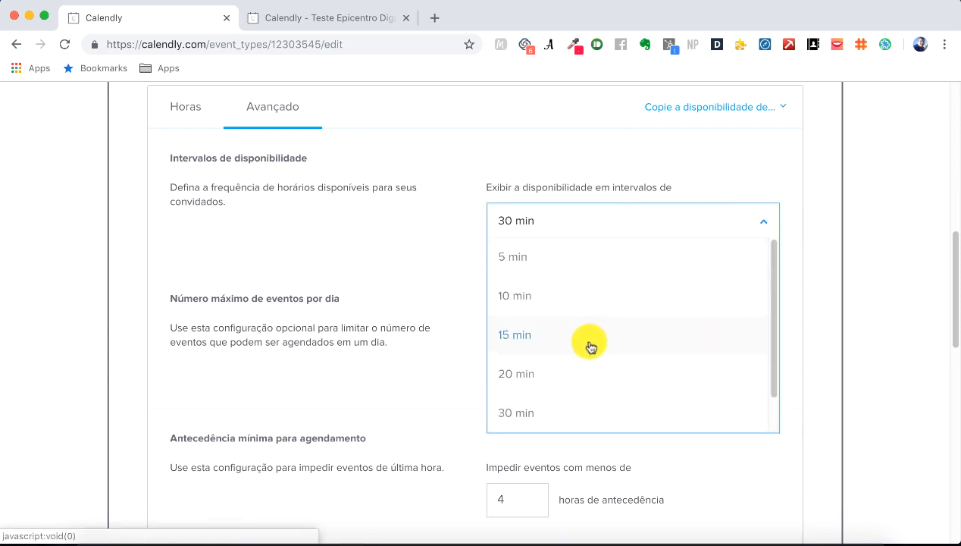
scroll(584, 357, "down", 1)
left_click(557, 409)
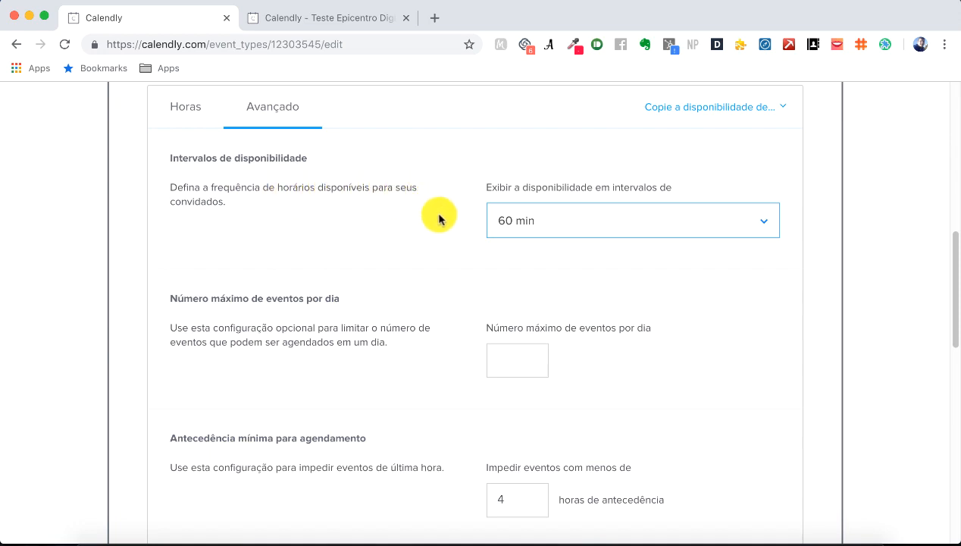
scroll(426, 220, "down", 1)
scroll(425, 220, "down", 3)
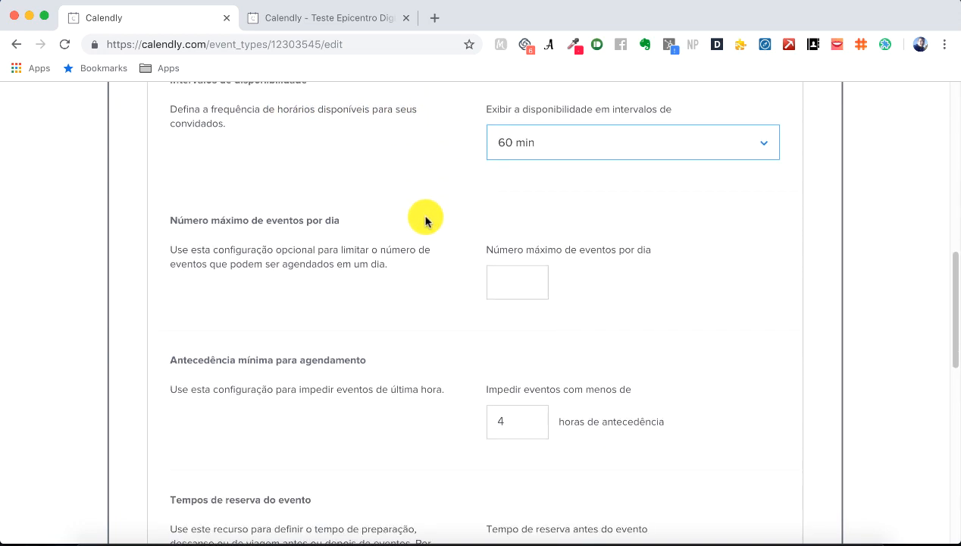
scroll(428, 221, "up", 4)
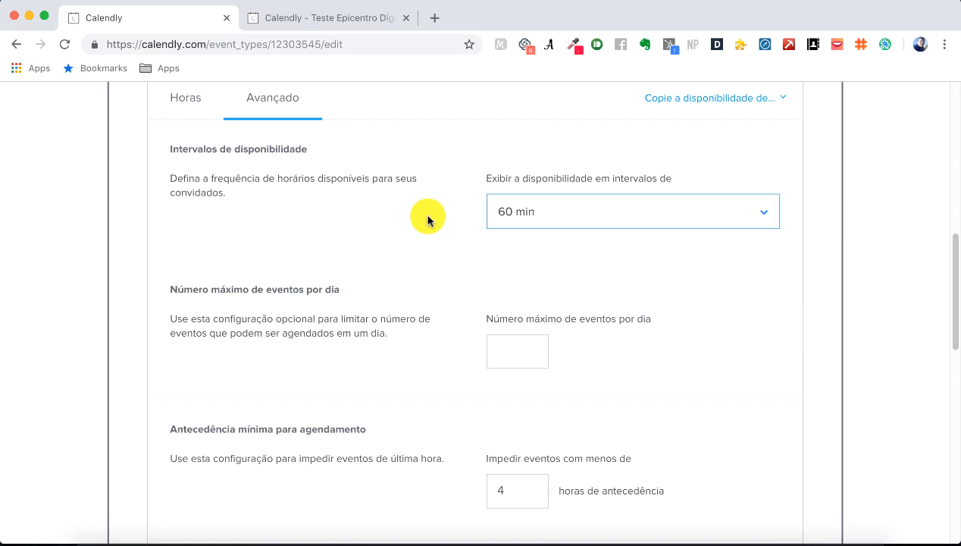
left_click(538, 213)
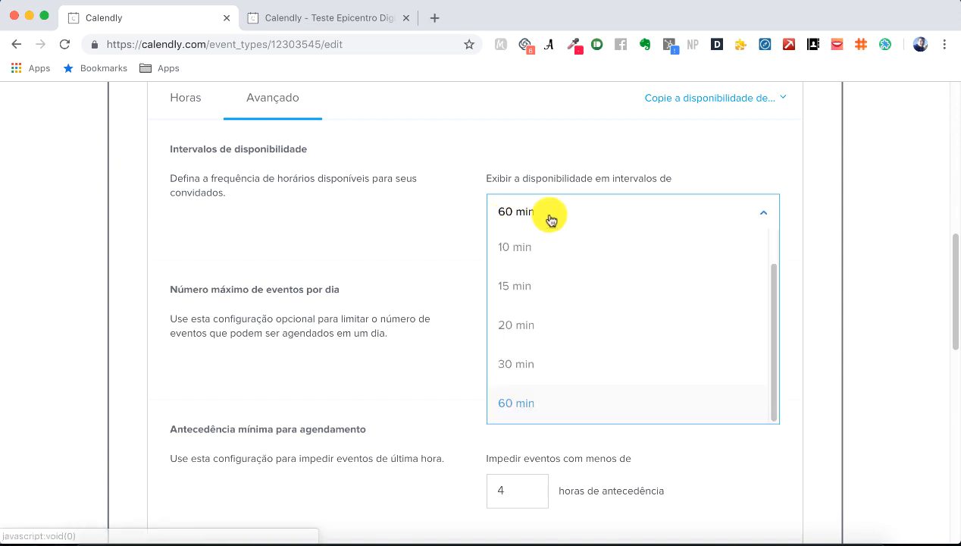
left_click(528, 361)
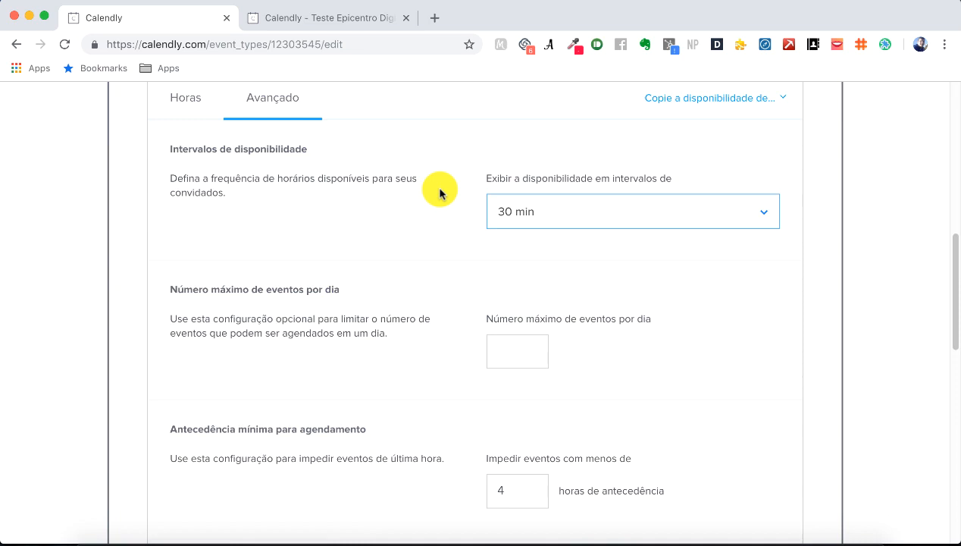
Step: Settle the availability interval on 60 min
left_click(567, 213)
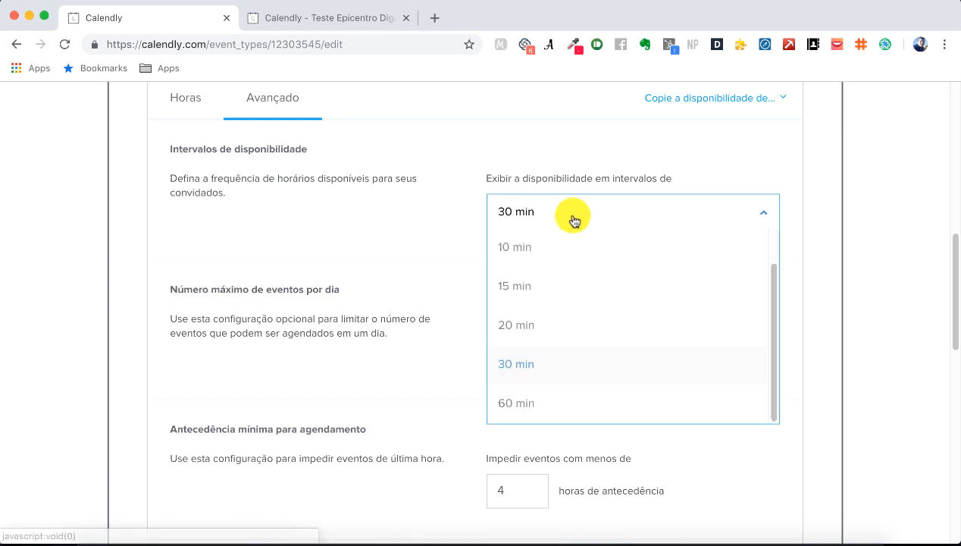
scroll(535, 311, "up", 1)
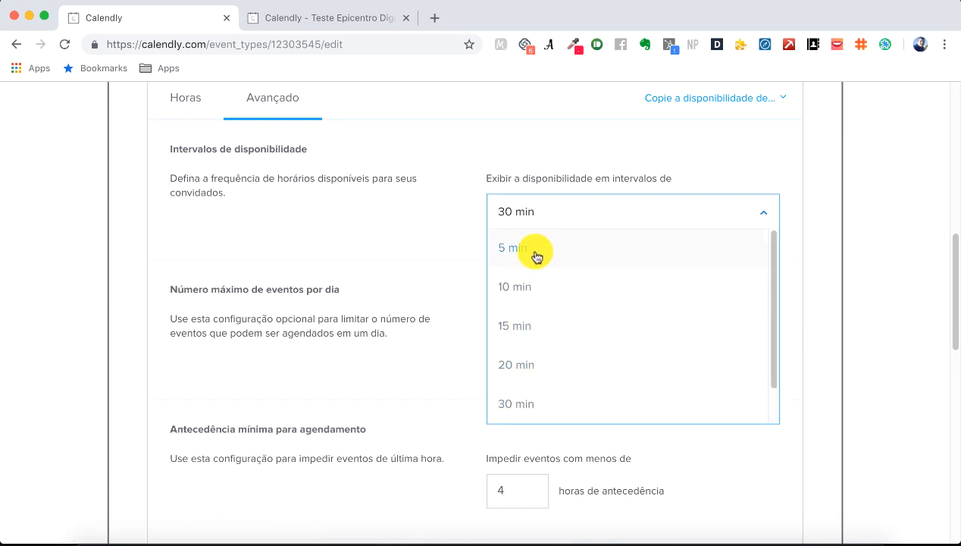
left_click(565, 149)
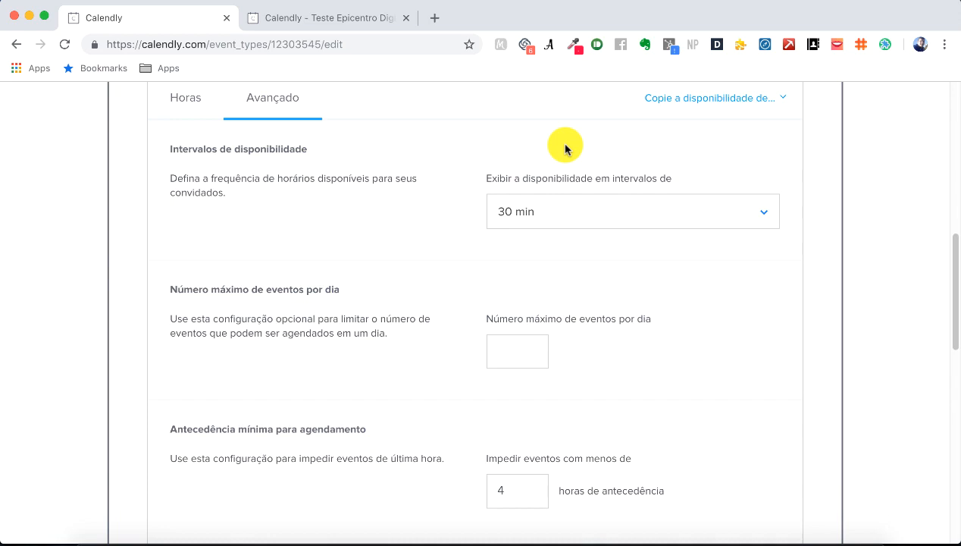
left_click(603, 211)
scroll(635, 307, "down", 1)
left_click(554, 413)
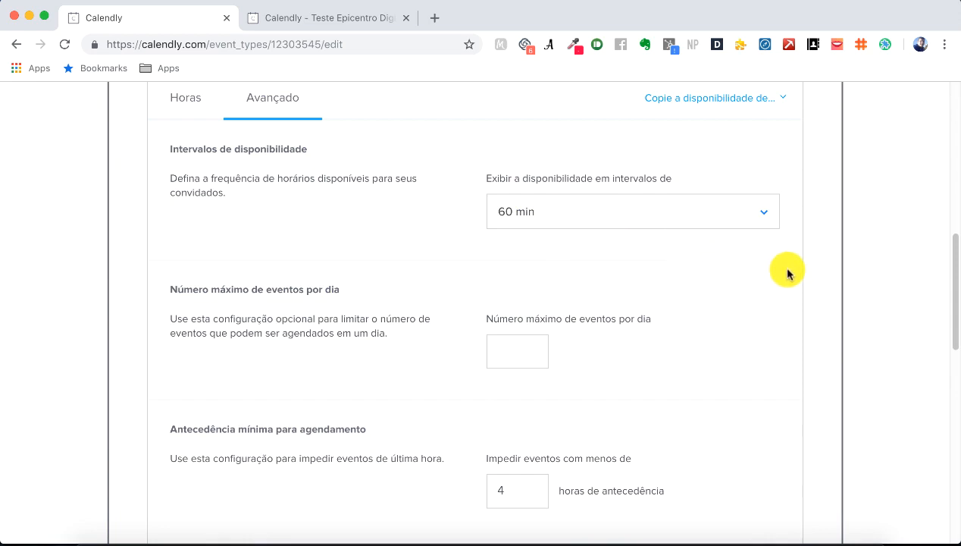
scroll(787, 273, "down", 3)
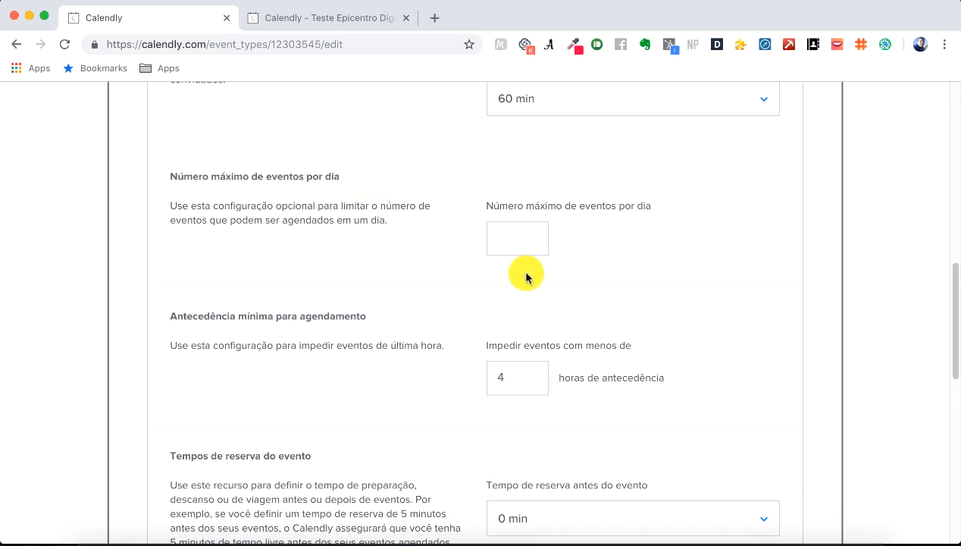
left_click(537, 242)
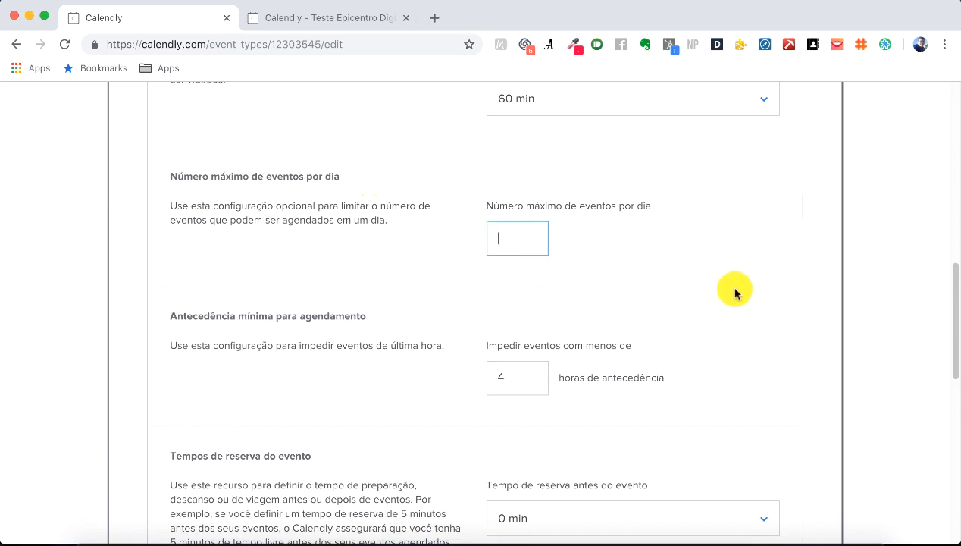
type("4")
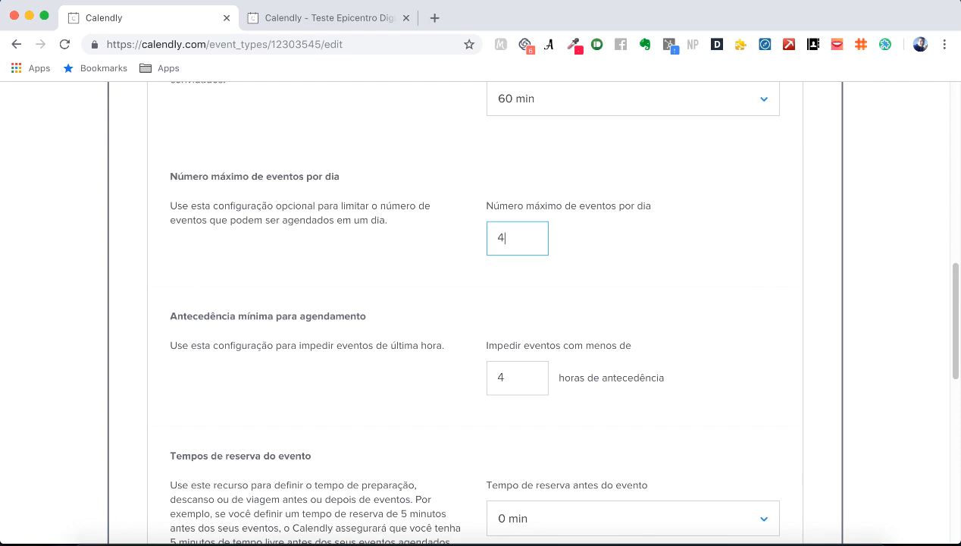
double_click(498, 239)
type("2")
left_click(635, 245)
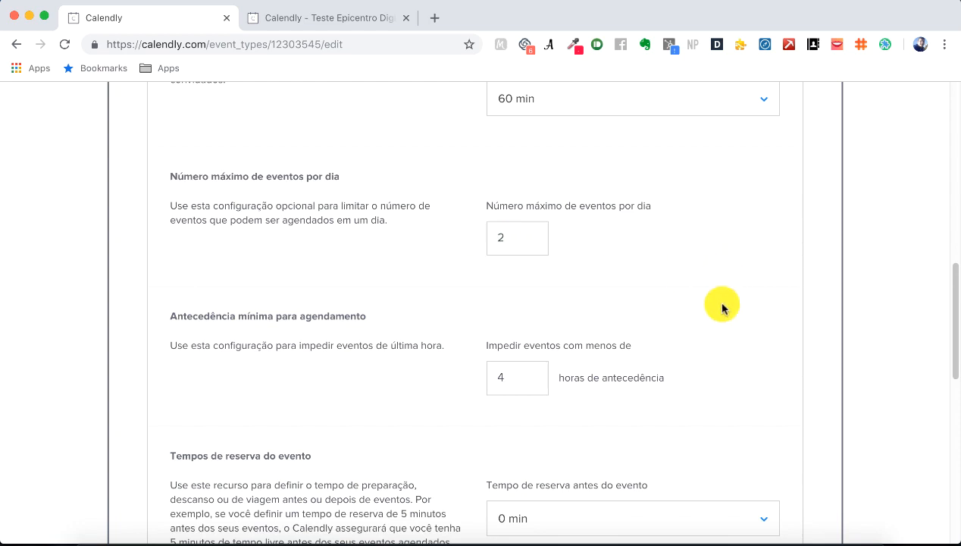
left_click(532, 238)
key("BackSpace")
left_click(638, 240)
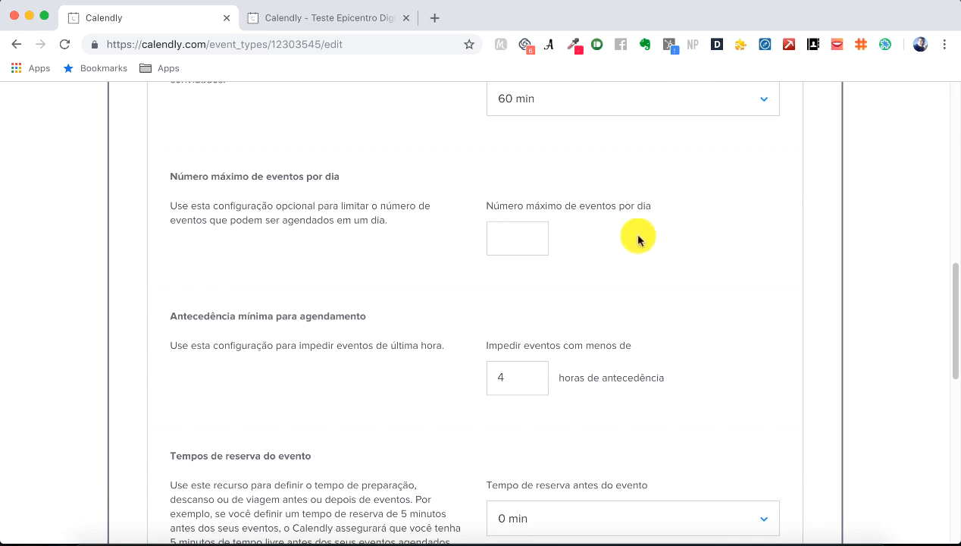
scroll(667, 255, "down", 3)
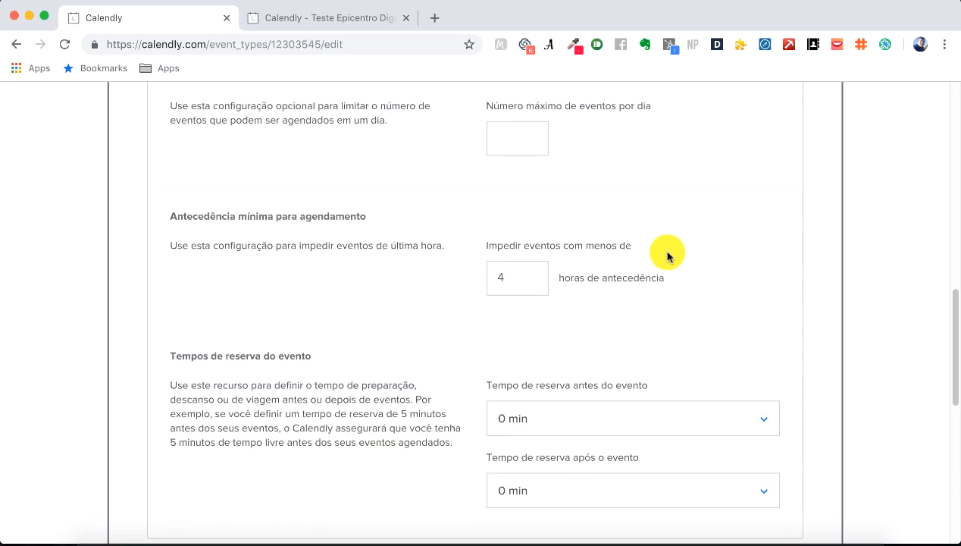
scroll(667, 256, "down", 2)
left_click(510, 209)
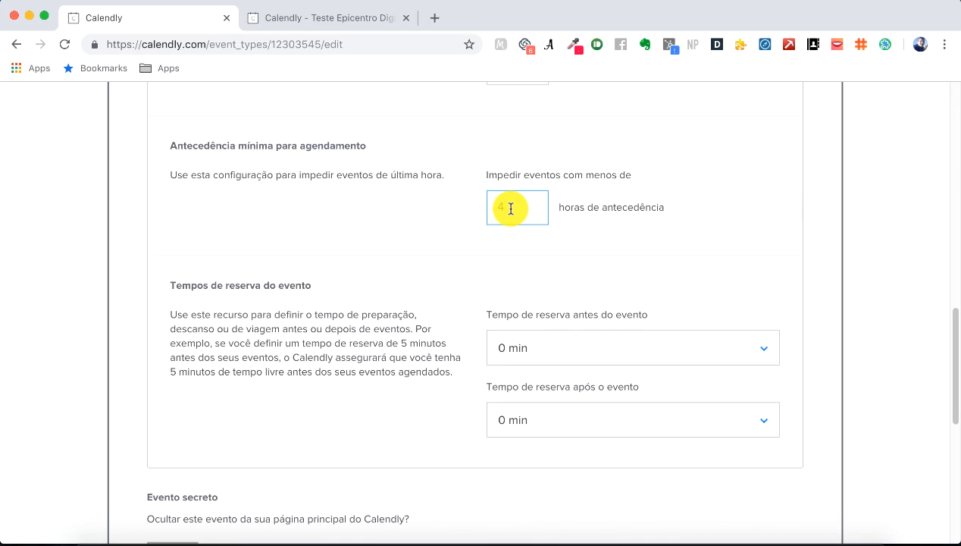
key("BackSpace")
type("1")
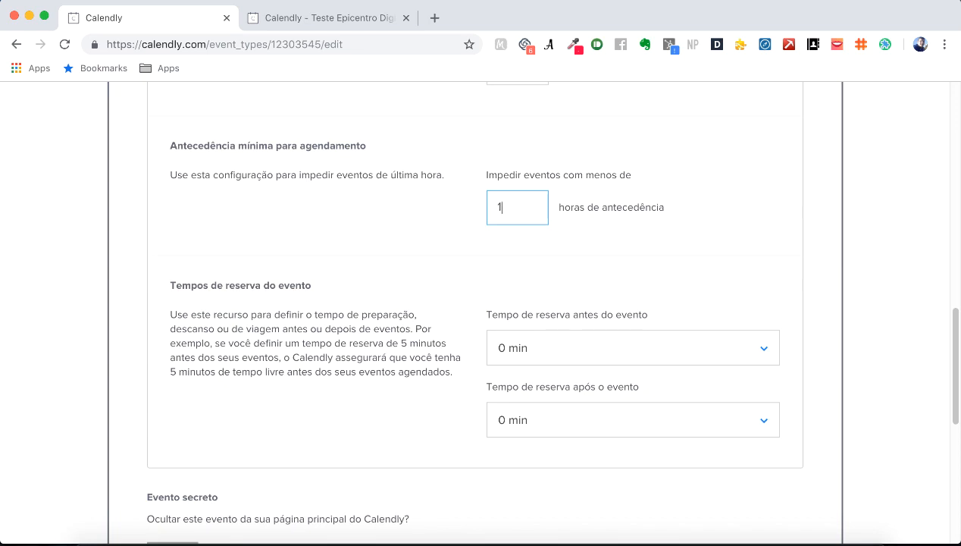
key("BackSpace")
type("4")
left_click(702, 205)
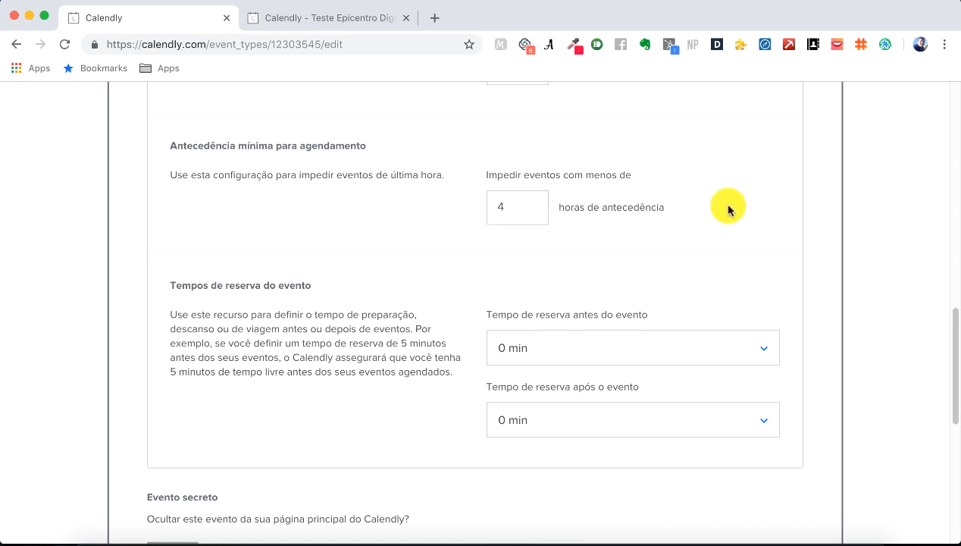
scroll(837, 269, "down", 2)
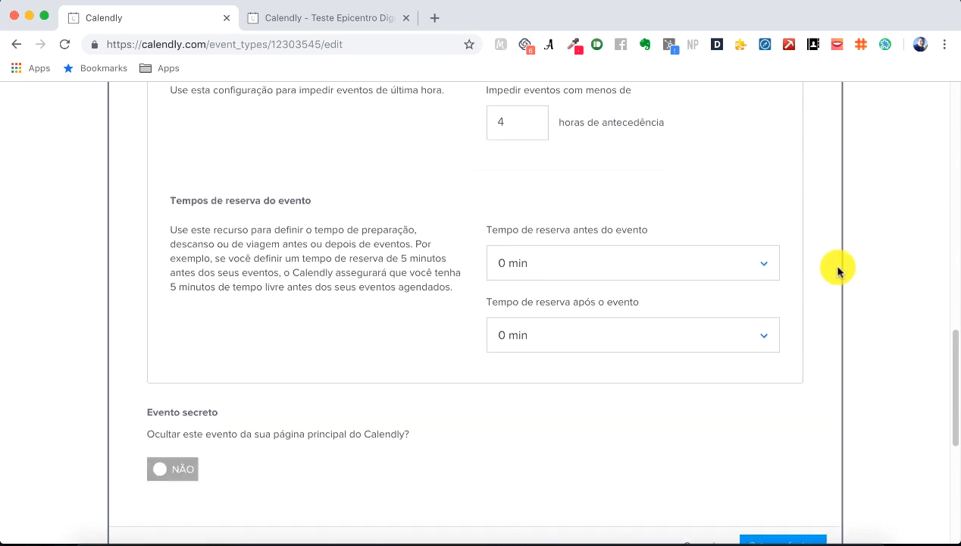
Step: Choose 10 min for both the before-event and after-event buffer times
scroll(838, 271, "down", 1)
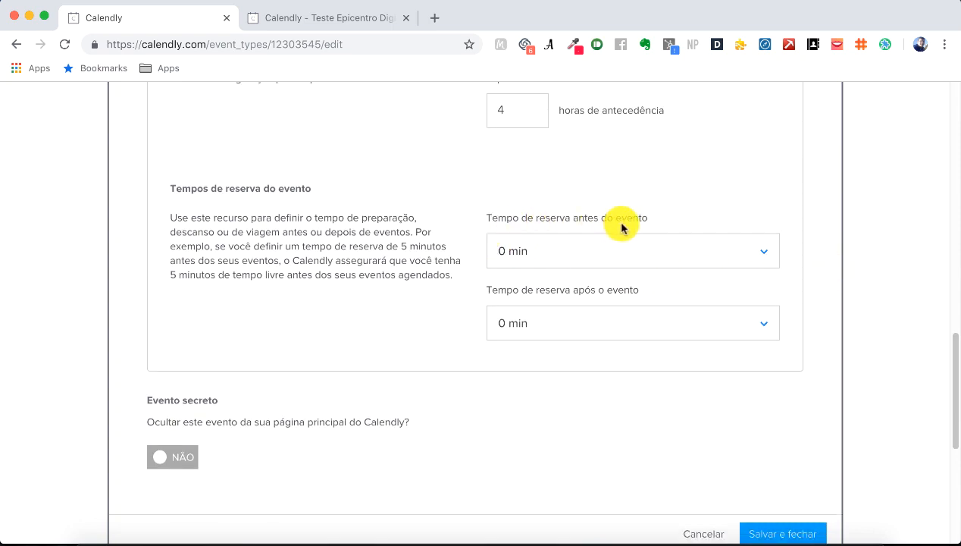
left_click(665, 256)
left_click(550, 366)
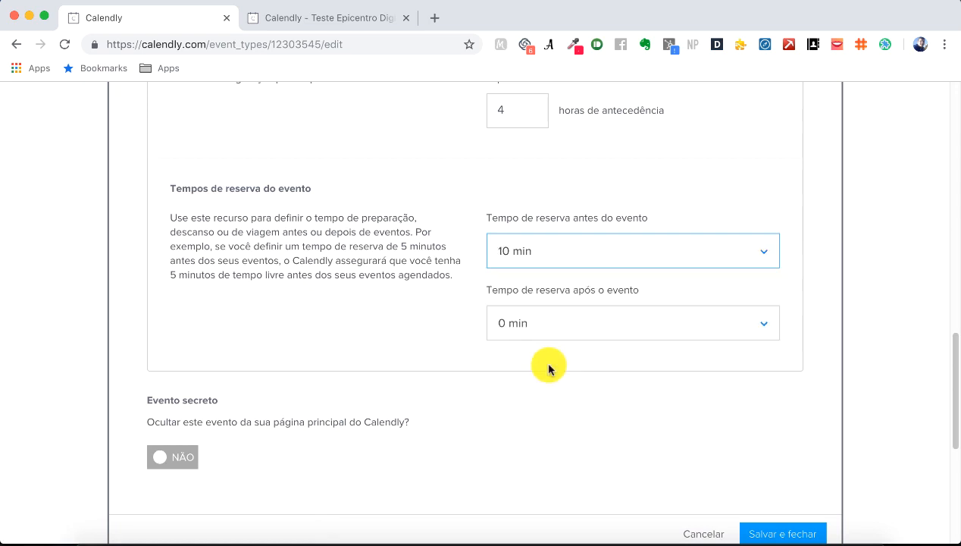
left_click(611, 332)
left_click(590, 438)
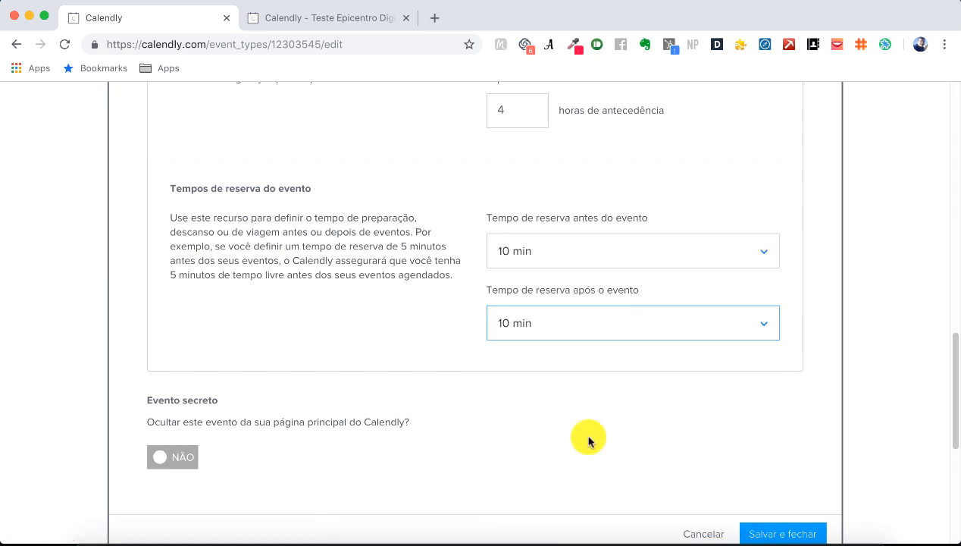
left_click(419, 345)
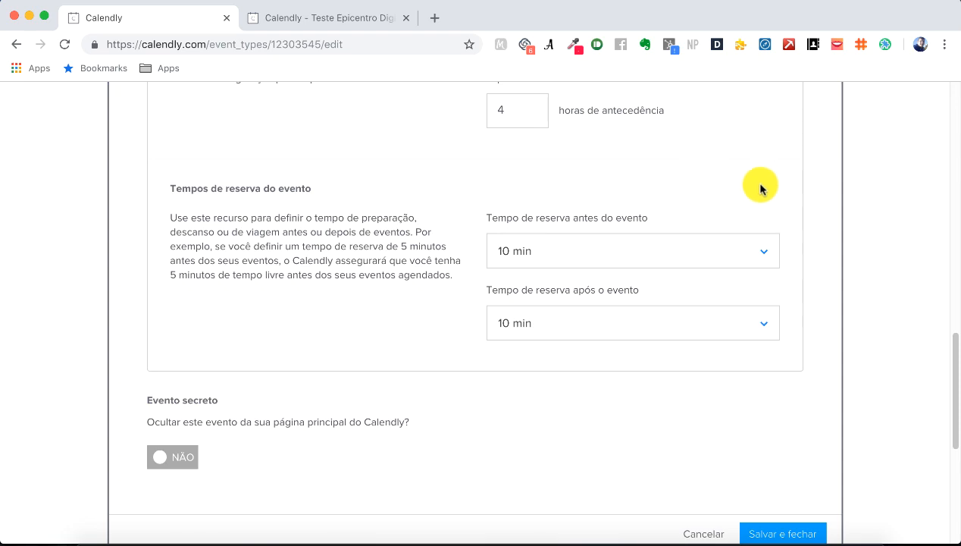
scroll(772, 186, "down", 1)
scroll(777, 189, "up", 2)
scroll(796, 228, "down", 2)
scroll(818, 288, "down", 2)
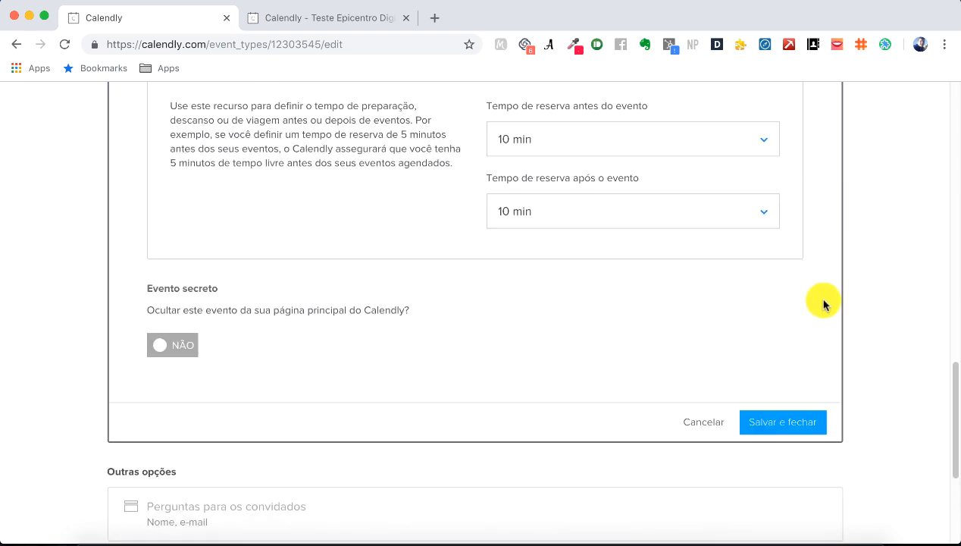
Step: Save and close the scheduling limits with 60 min intervals and 5–15 Dec 2018
left_click(795, 426)
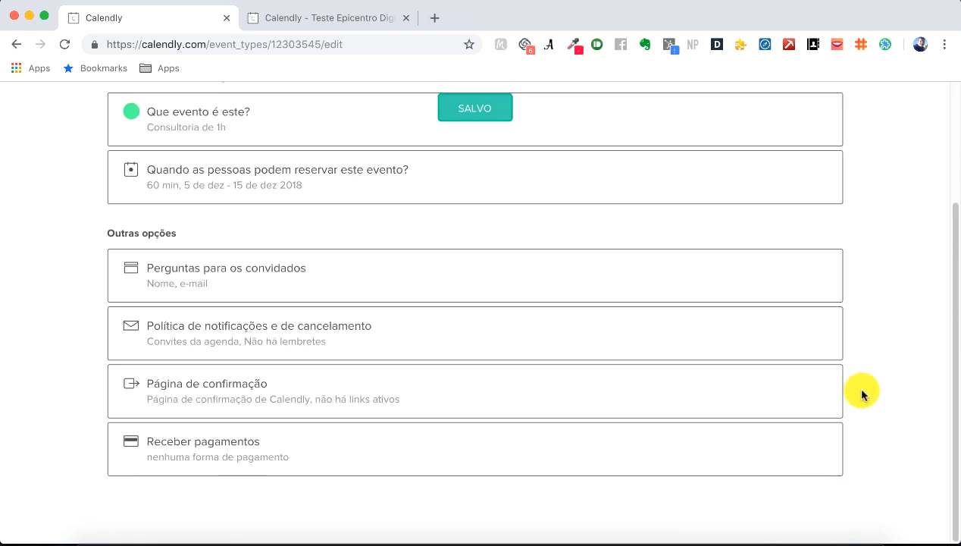
scroll(823, 333, "up", 1)
scroll(821, 333, "down", 1)
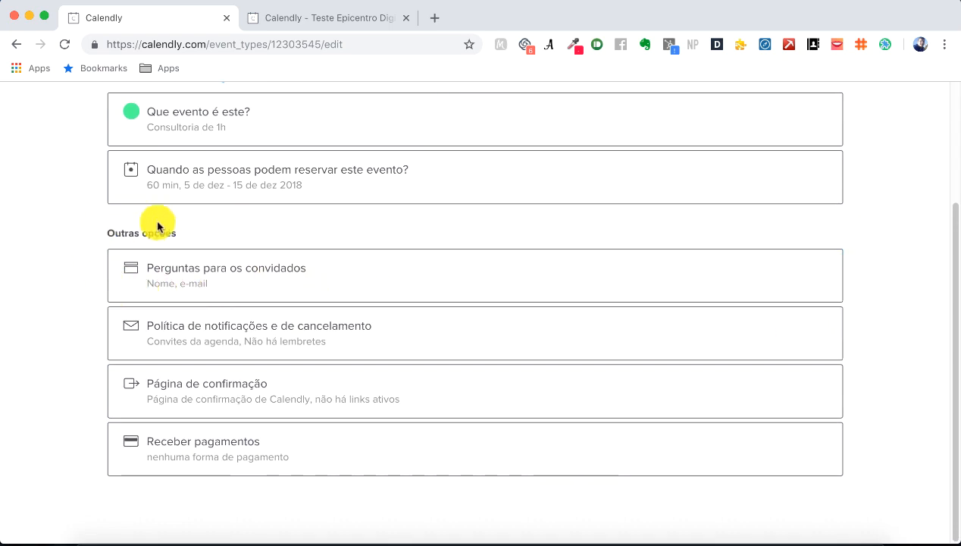
Step: Change the Full Name question's 'Inserção do nome' to 'Nome, sobrenome'
left_click(440, 278)
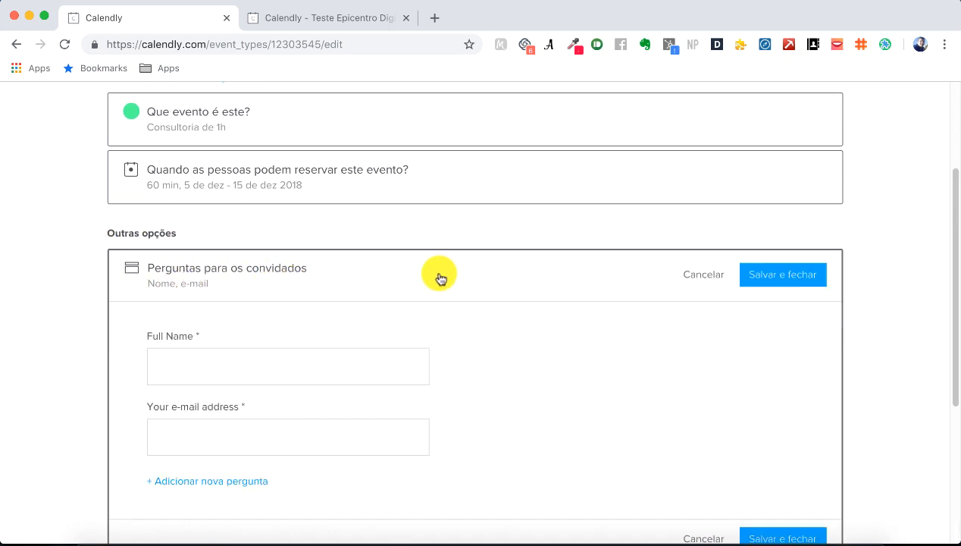
scroll(514, 349, "down", 3)
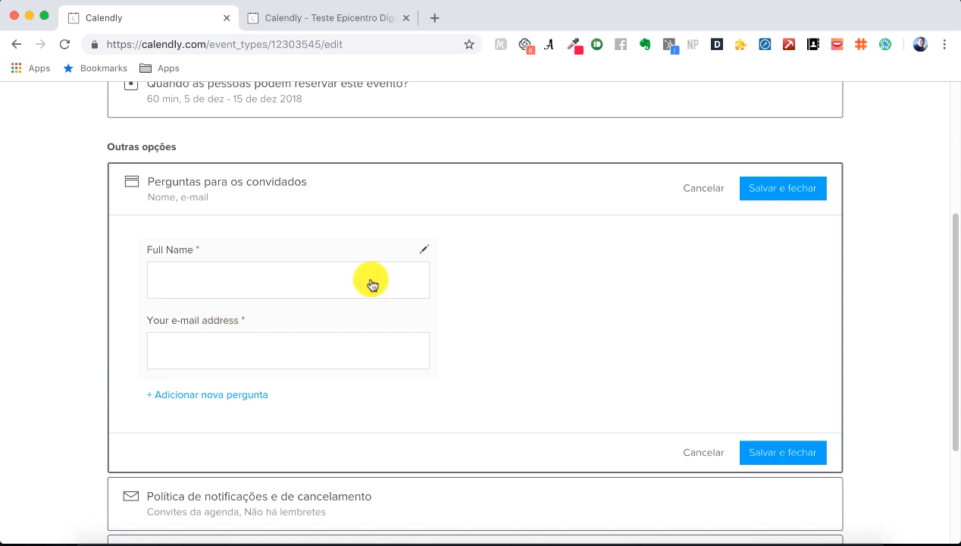
left_click(419, 255)
left_click(523, 251)
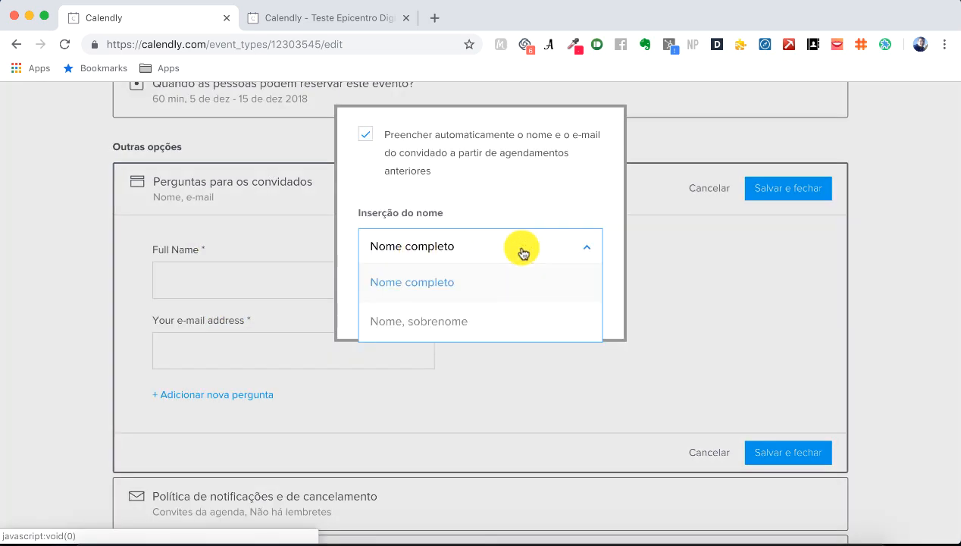
left_click(523, 252)
left_click(447, 307)
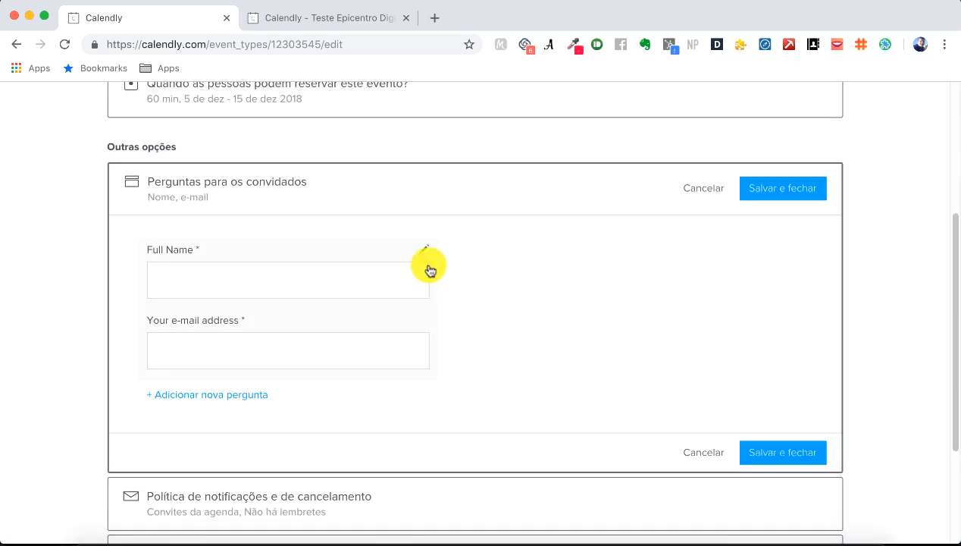
left_click(426, 262)
left_click(428, 271)
left_click(429, 322)
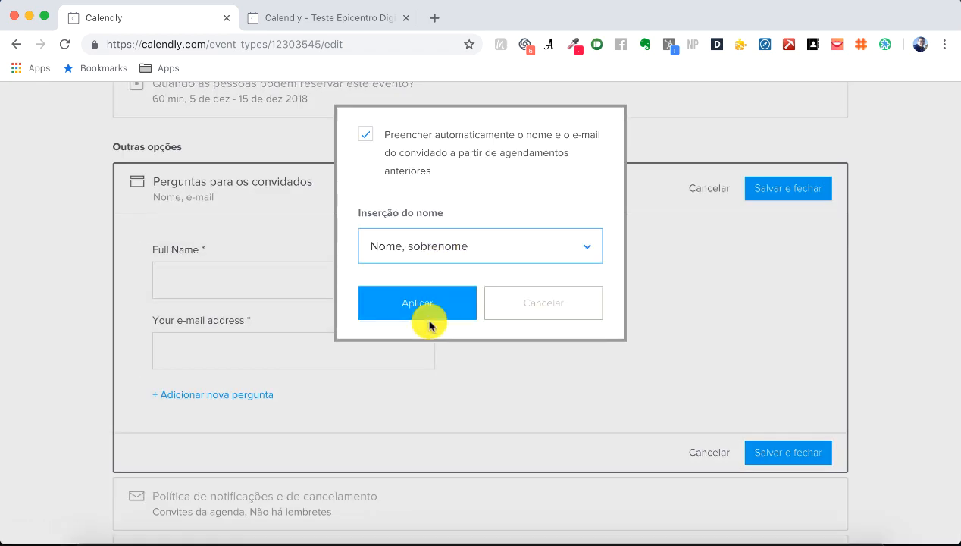
left_click(427, 314)
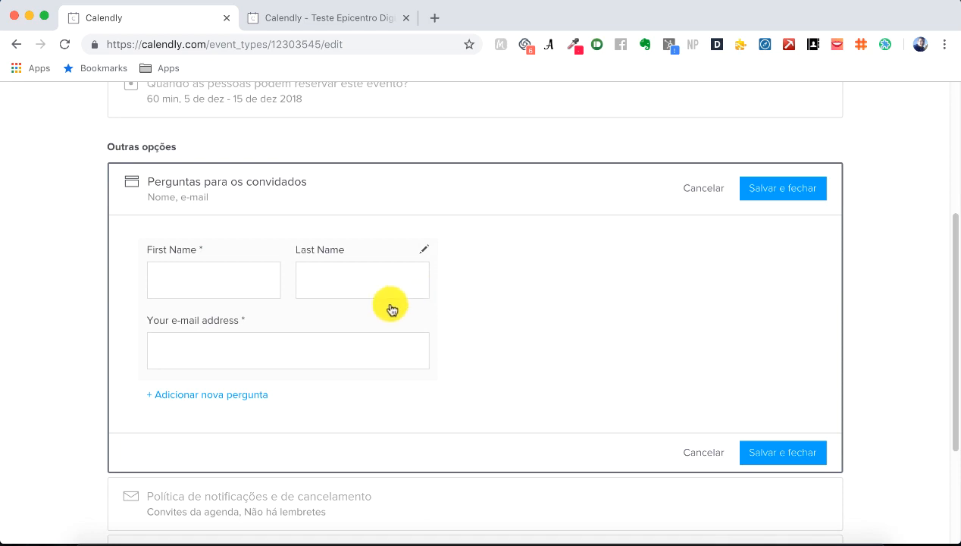
Step: Recheck the name settings and discard a newly started invitee question
left_click(397, 348)
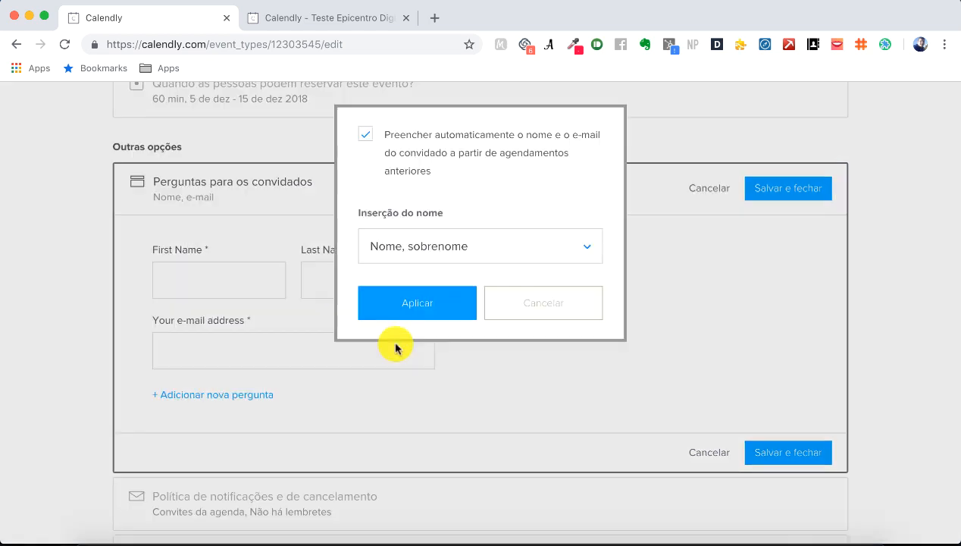
left_click(429, 307)
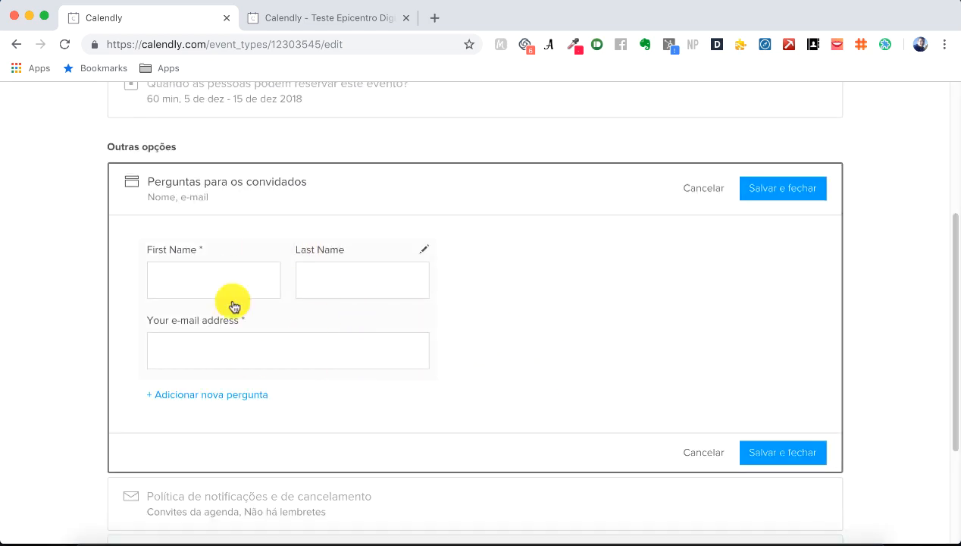
left_click(232, 394)
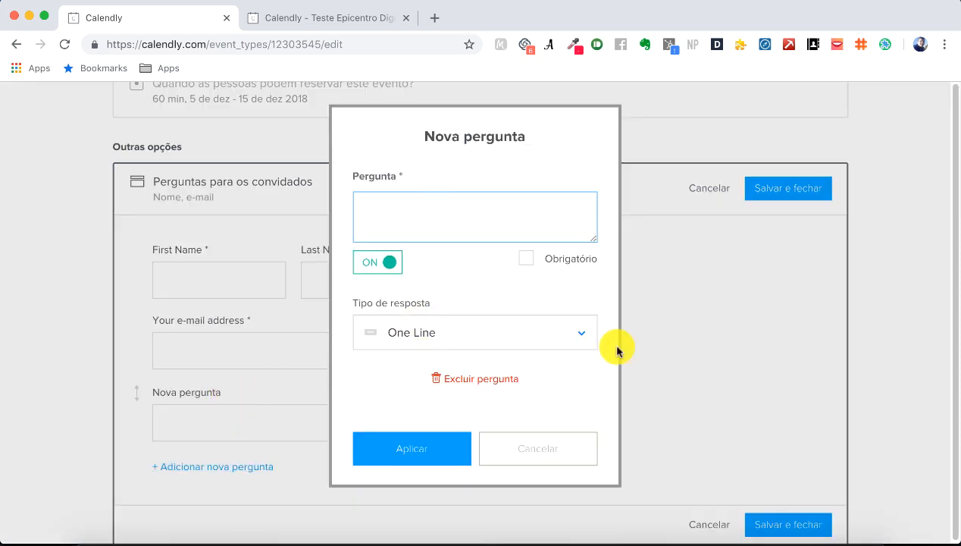
left_click(544, 455)
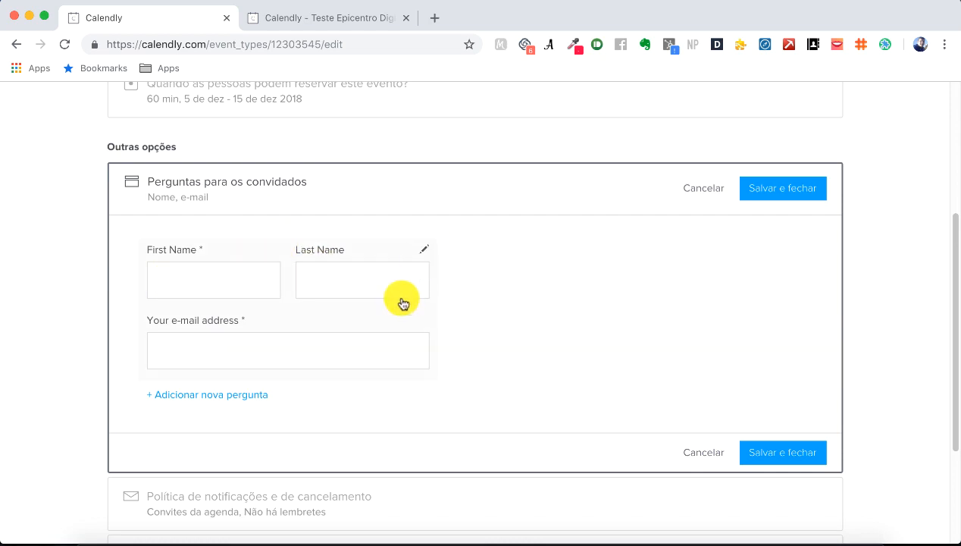
scroll(485, 345, "down", 1)
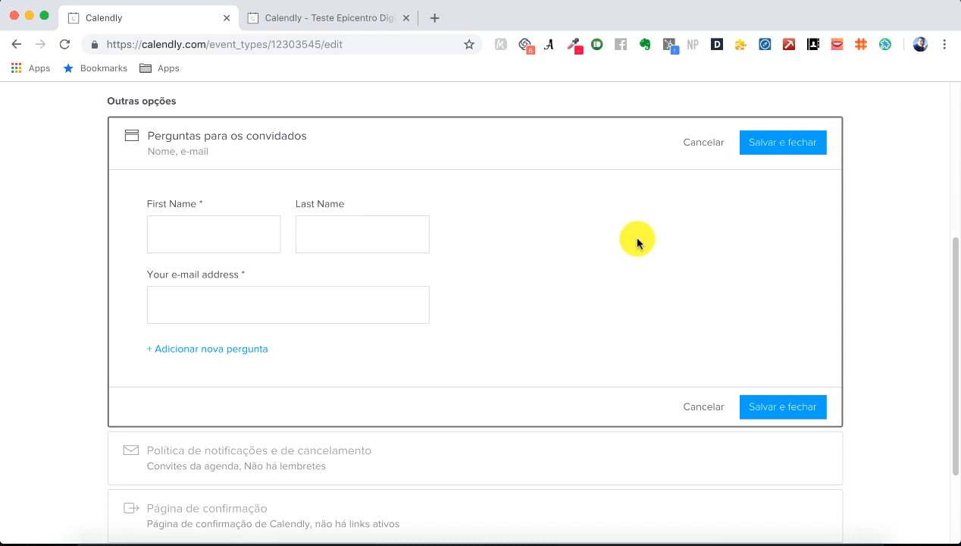
scroll(645, 242, "down", 2)
Step: Save the questions, then review and close the notification policy, keeping calendar invitations without reminders
left_click(798, 348)
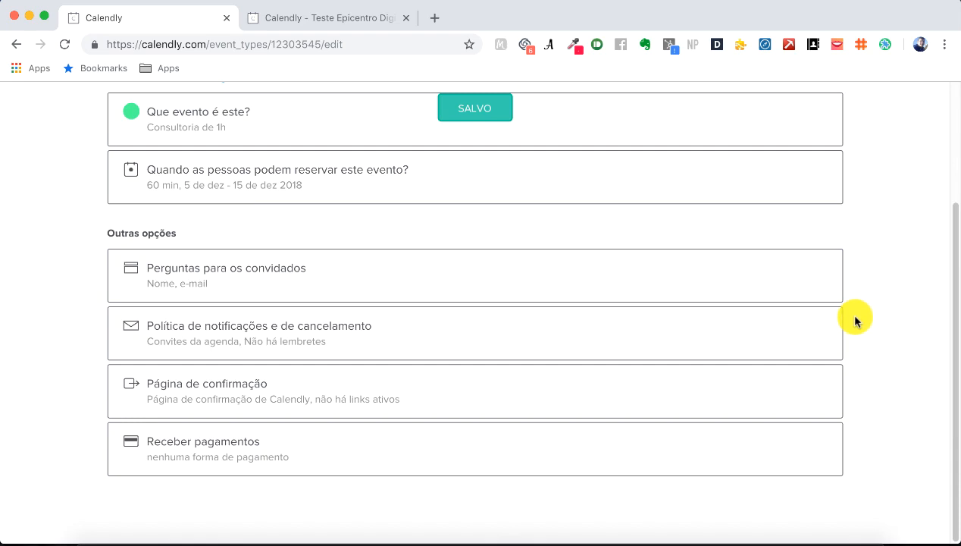
left_click(401, 330)
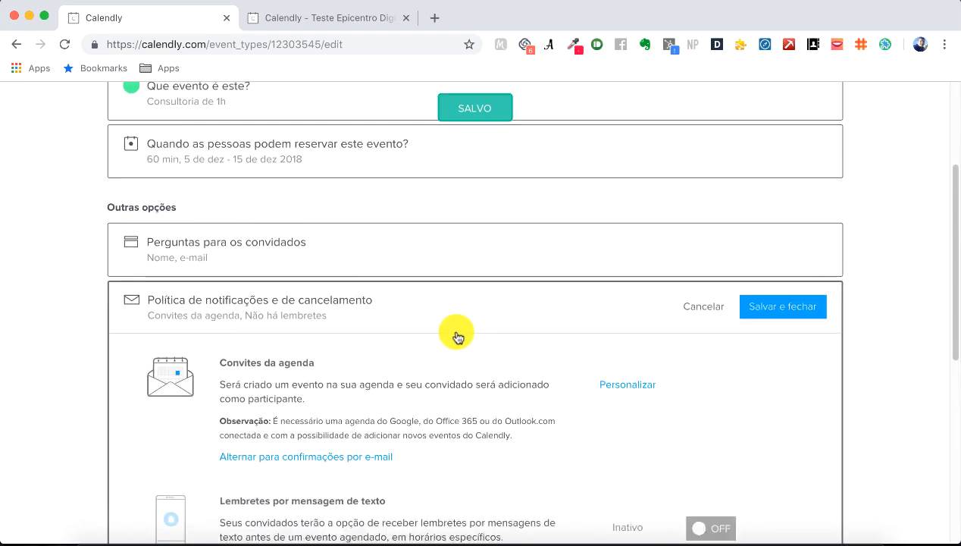
scroll(457, 336, "down", 5)
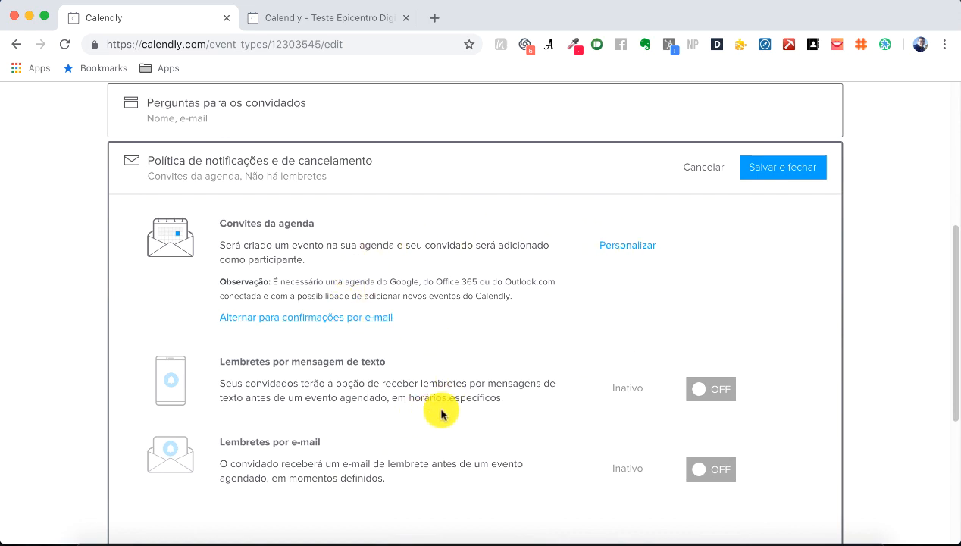
scroll(792, 323, "down", 2)
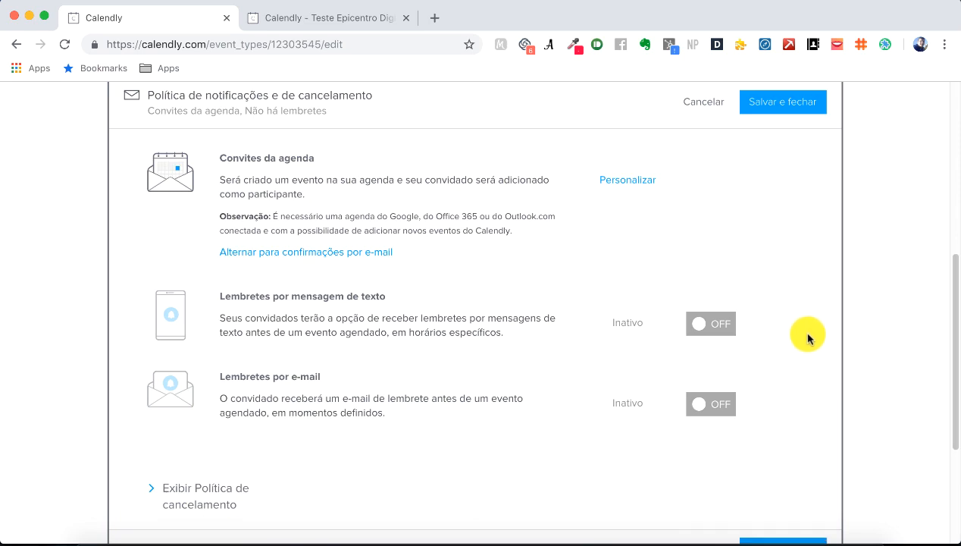
scroll(803, 325, "down", 1)
left_click(787, 92)
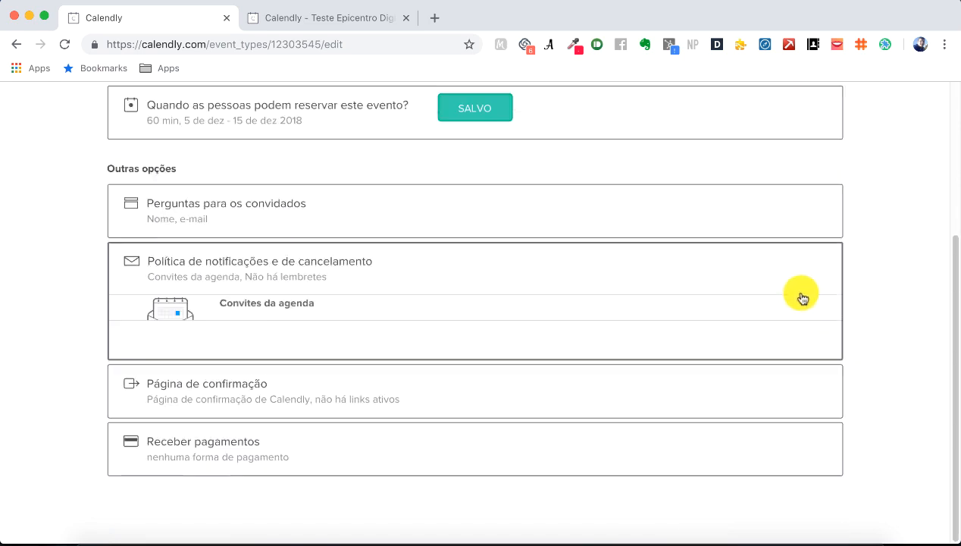
left_click(411, 392)
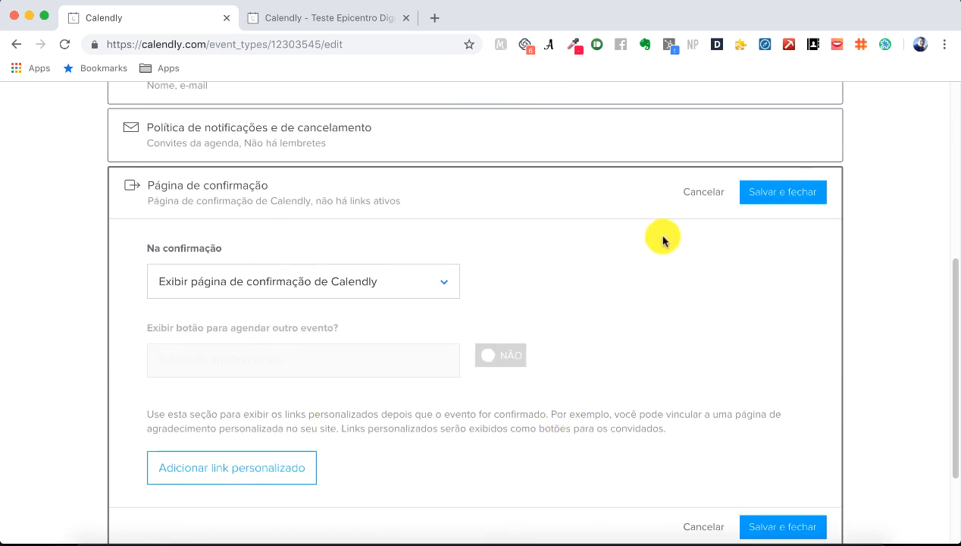
left_click(703, 194)
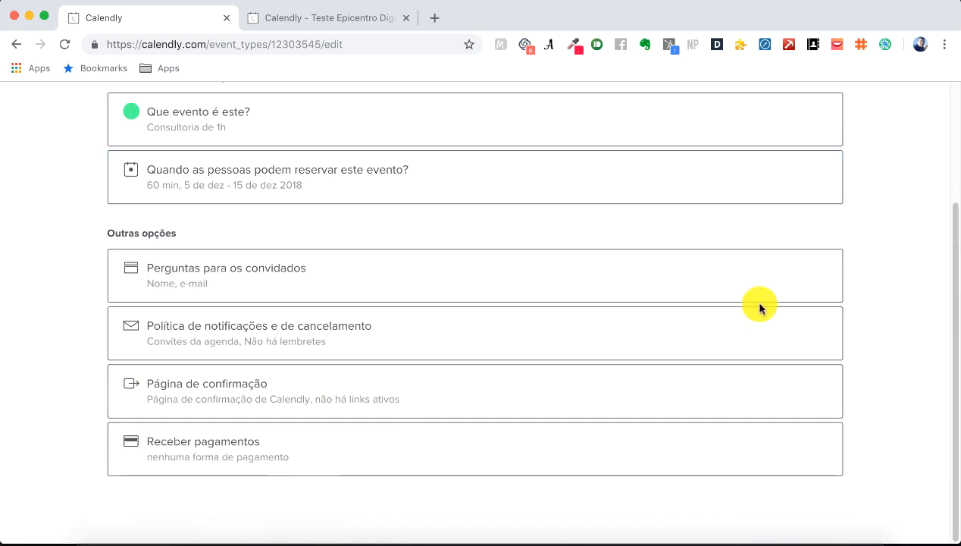
left_click(738, 460)
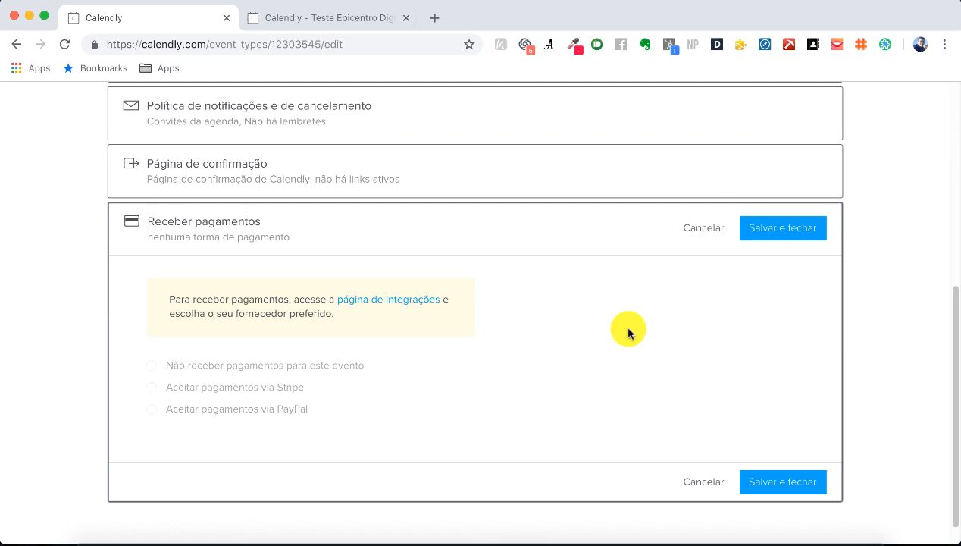
left_click(705, 228)
scroll(940, 348, "up", 3)
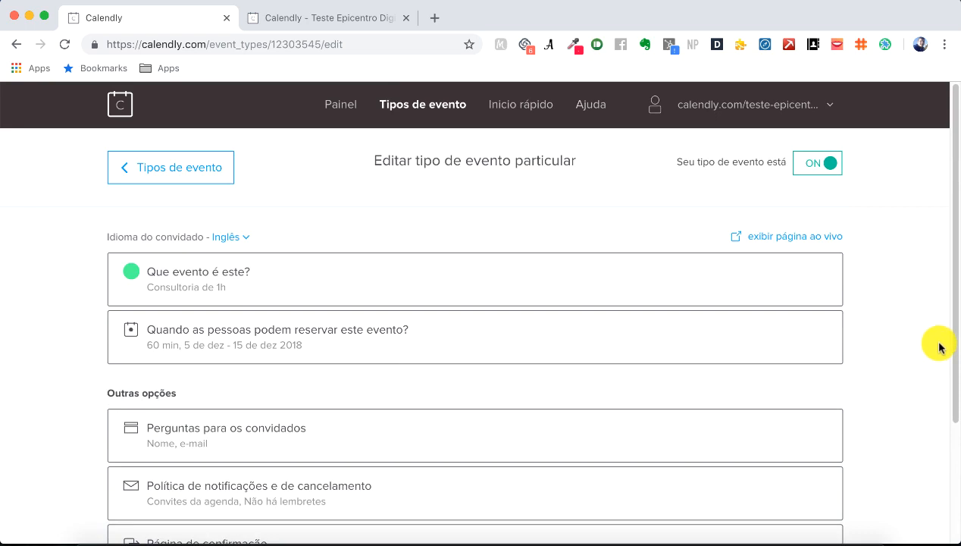
left_click(300, 280)
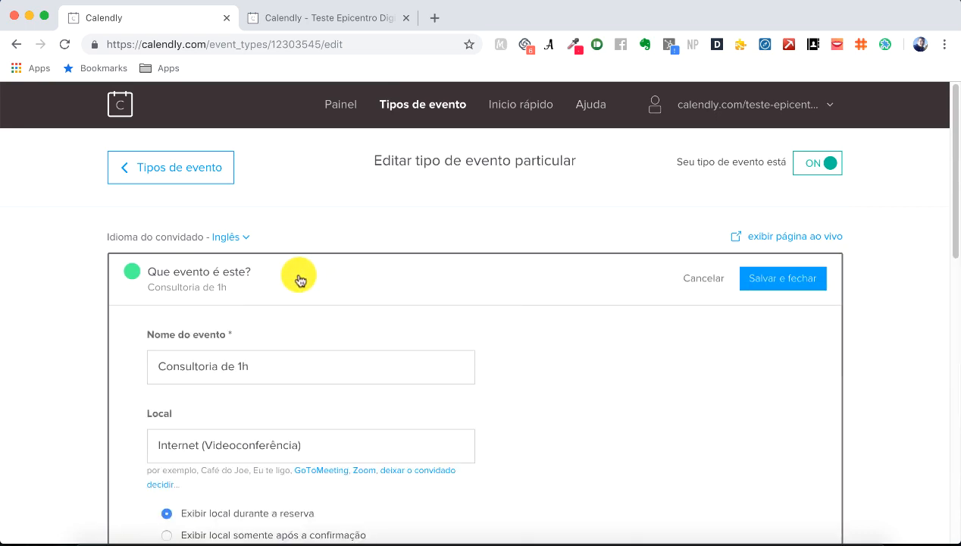
scroll(531, 349, "down", 2)
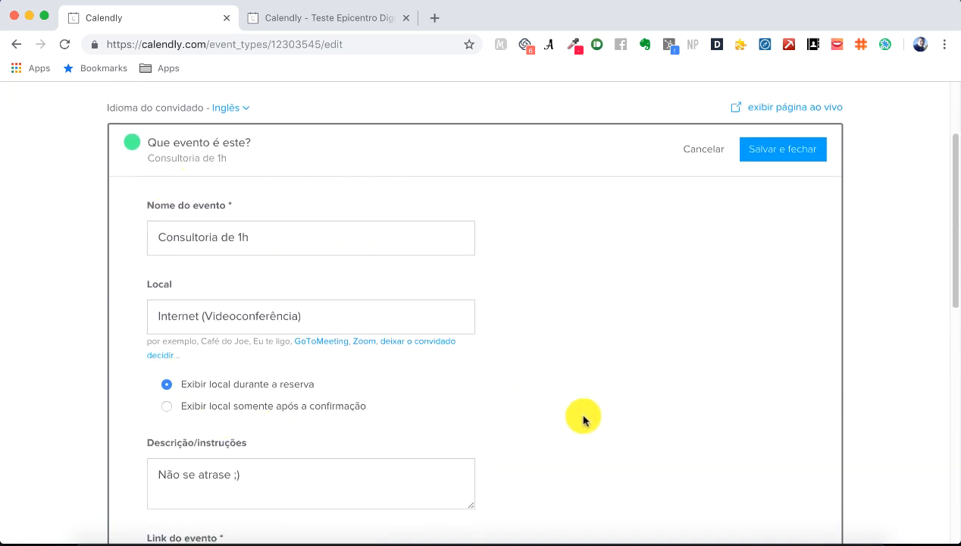
scroll(583, 418, "down", 5)
left_click(296, 285)
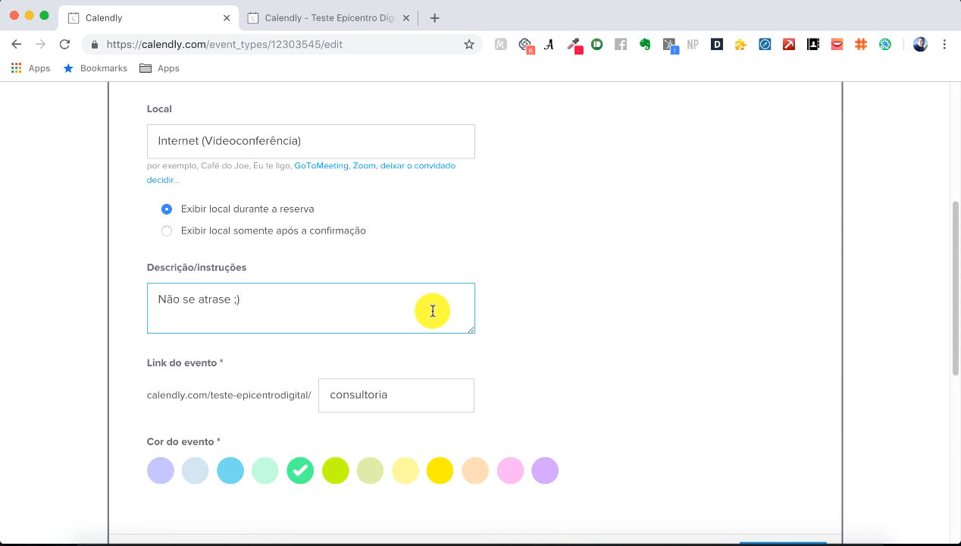
scroll(432, 310, "down", 5)
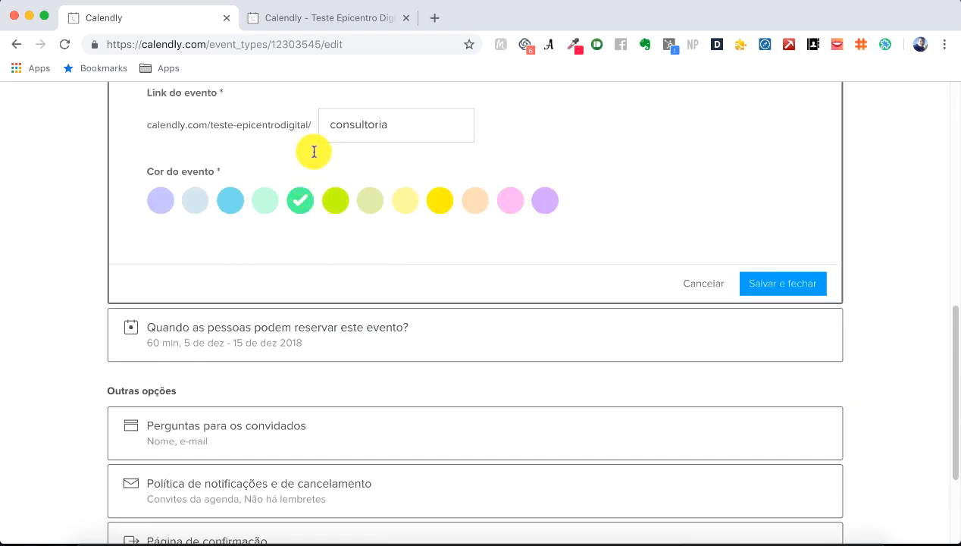
left_click(440, 133)
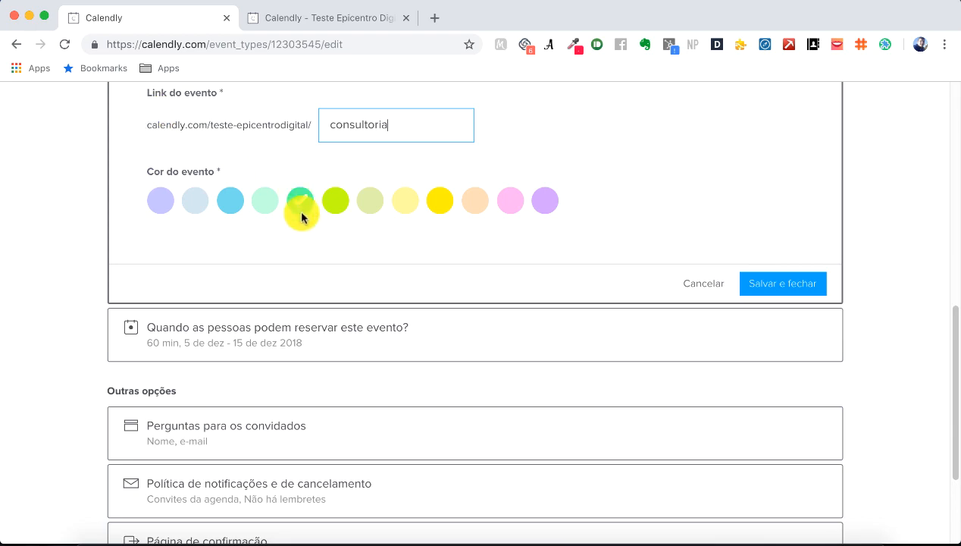
left_click(568, 322)
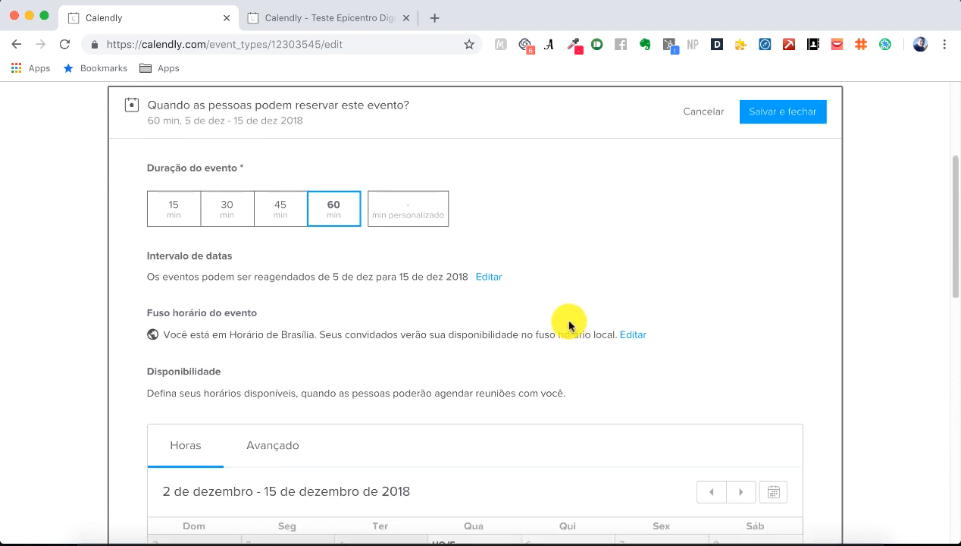
scroll(569, 323, "down", 2)
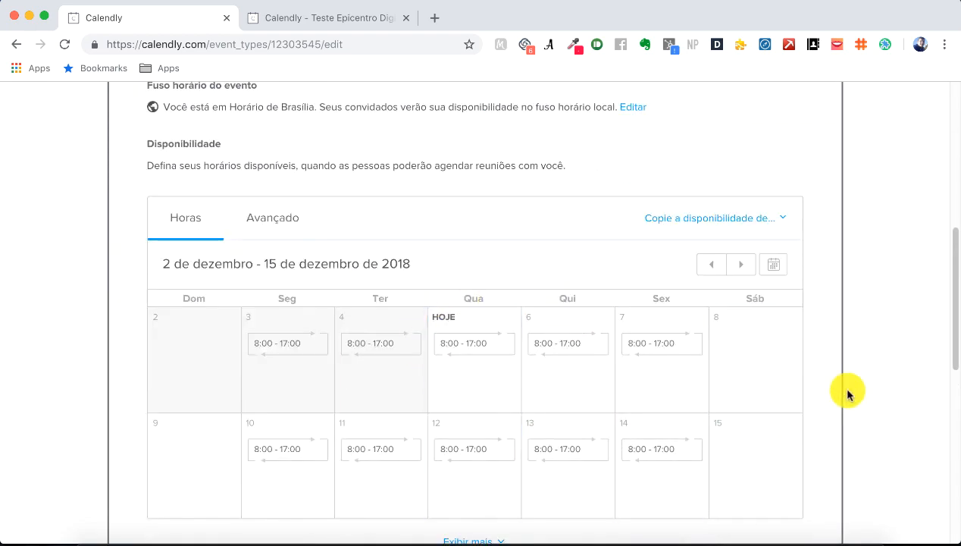
scroll(847, 393, "down", 4)
scroll(847, 393, "down", 4)
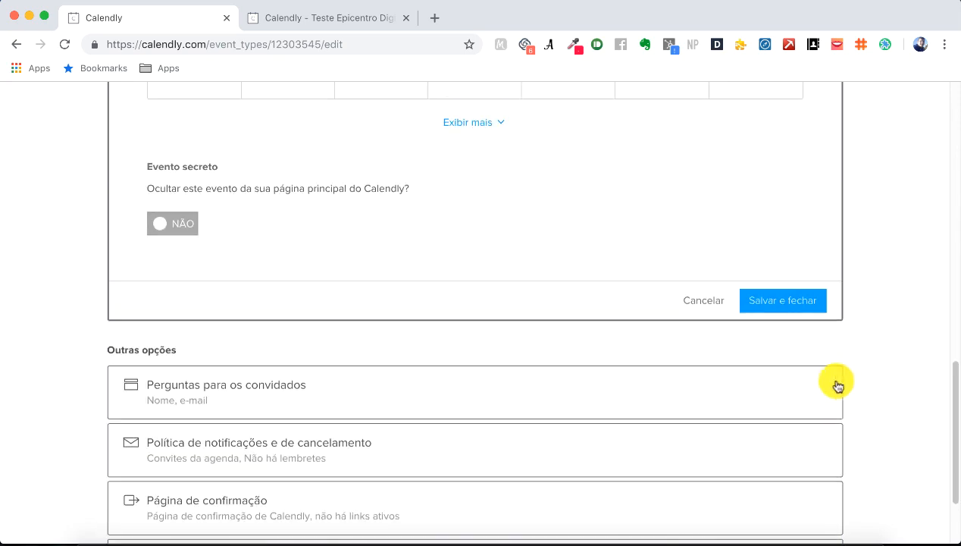
left_click(798, 308)
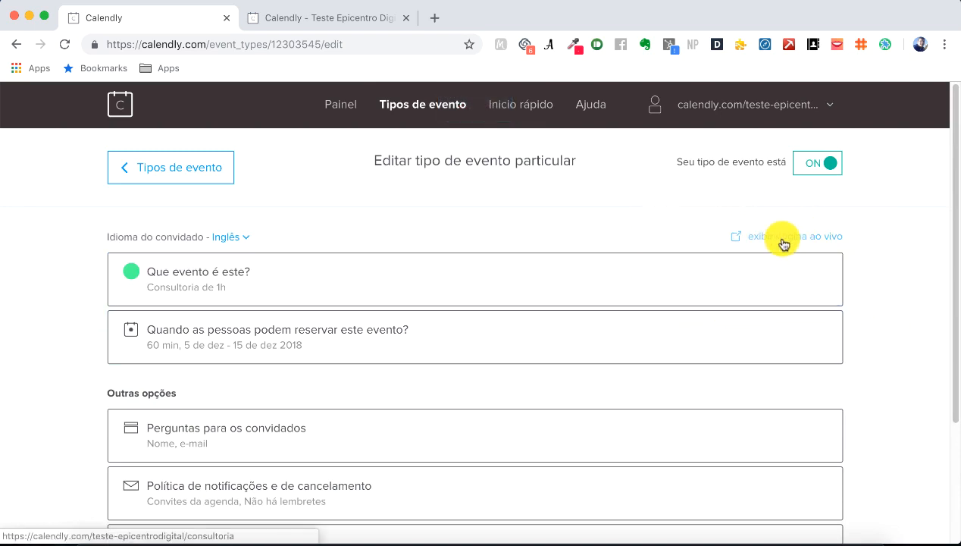
Step: Preview the live booking page, browsing its bookable days, then return to the event editor
left_click(823, 243)
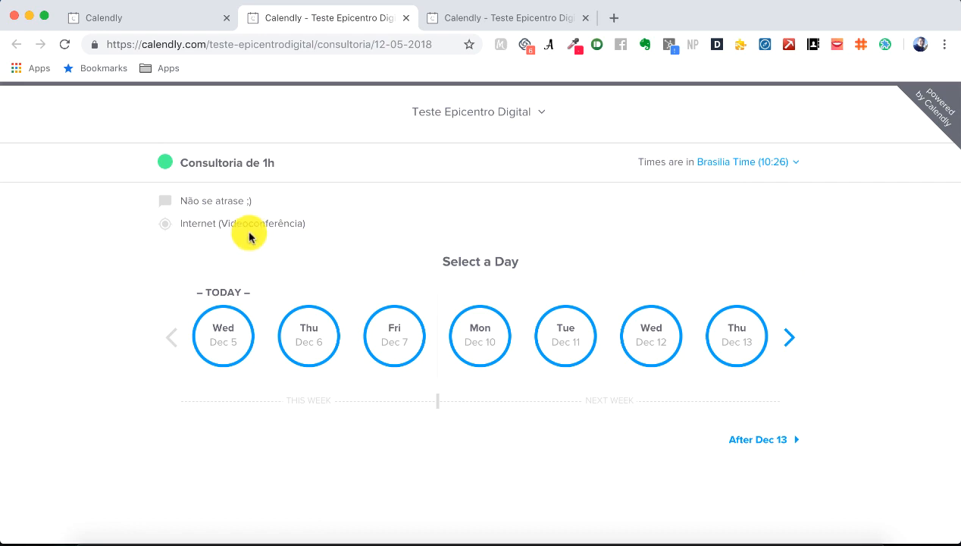
left_click(788, 340)
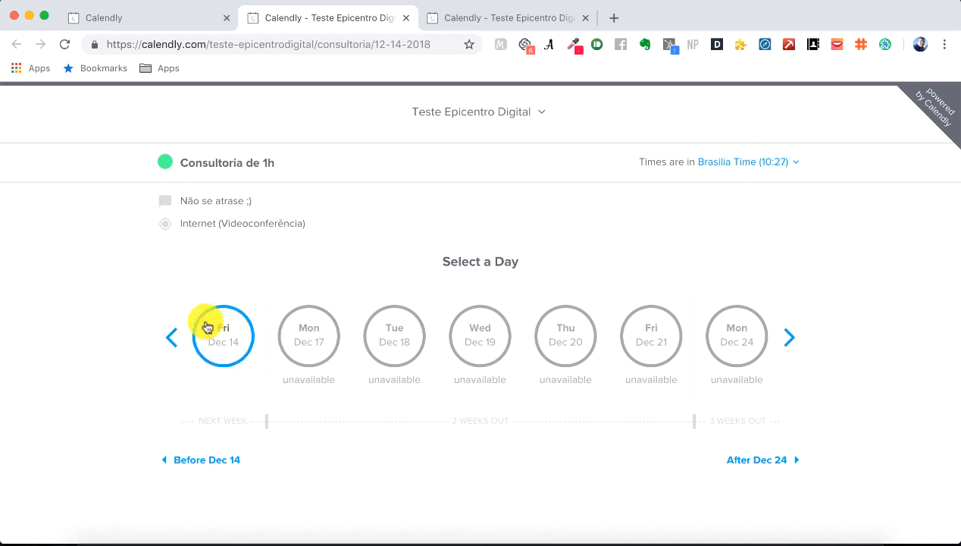
left_click(165, 338)
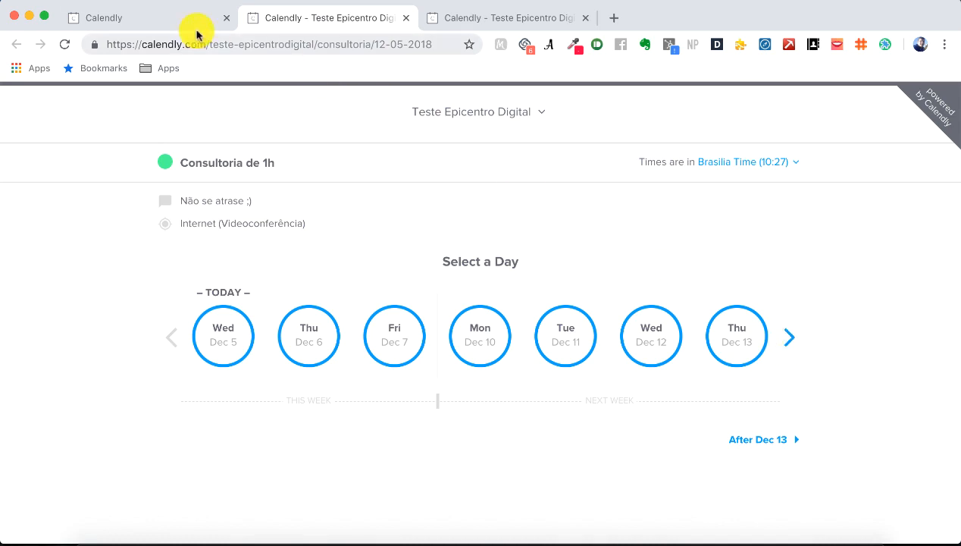
left_click(165, 20)
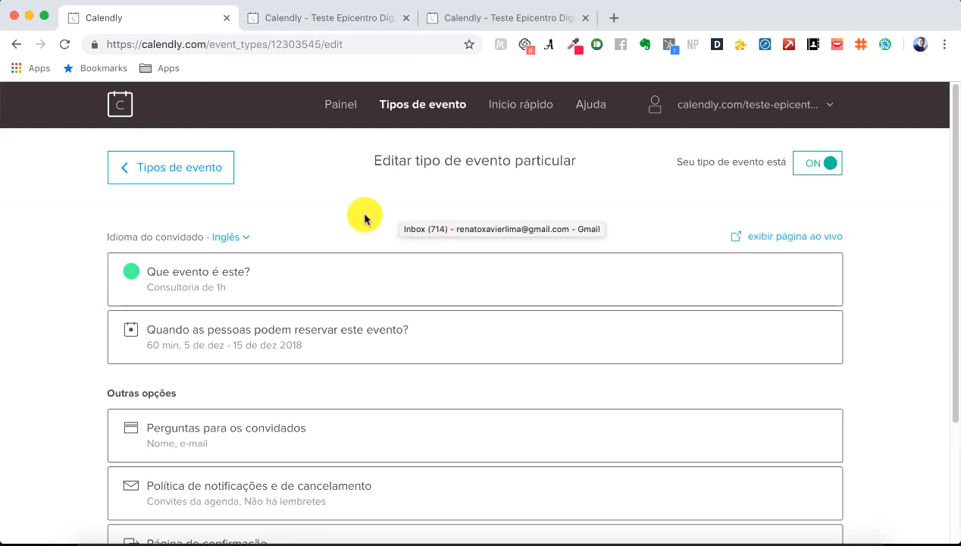
Step: Save Português (Brasil) as the invitee language and reopen the live booking page in Portuguese
scroll(370, 214, "down", 1)
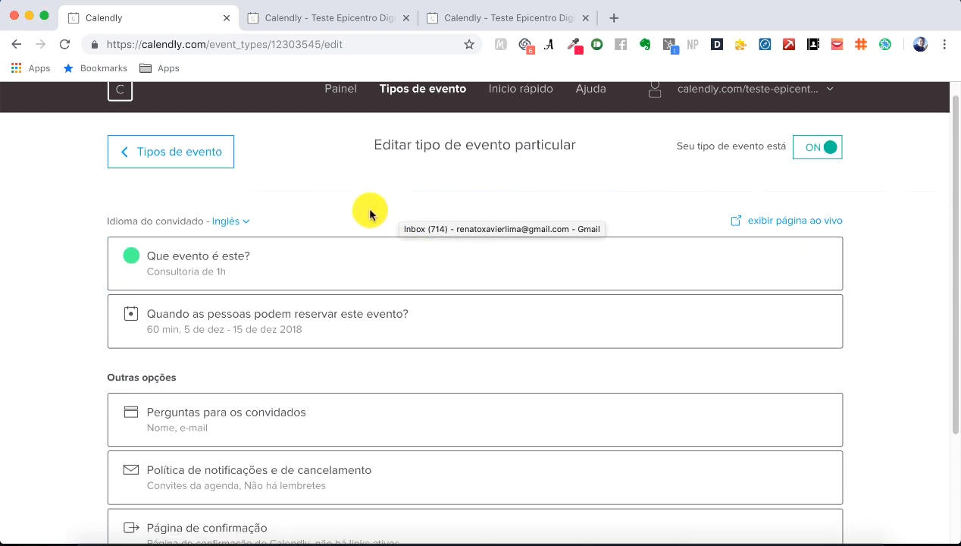
left_click(243, 221)
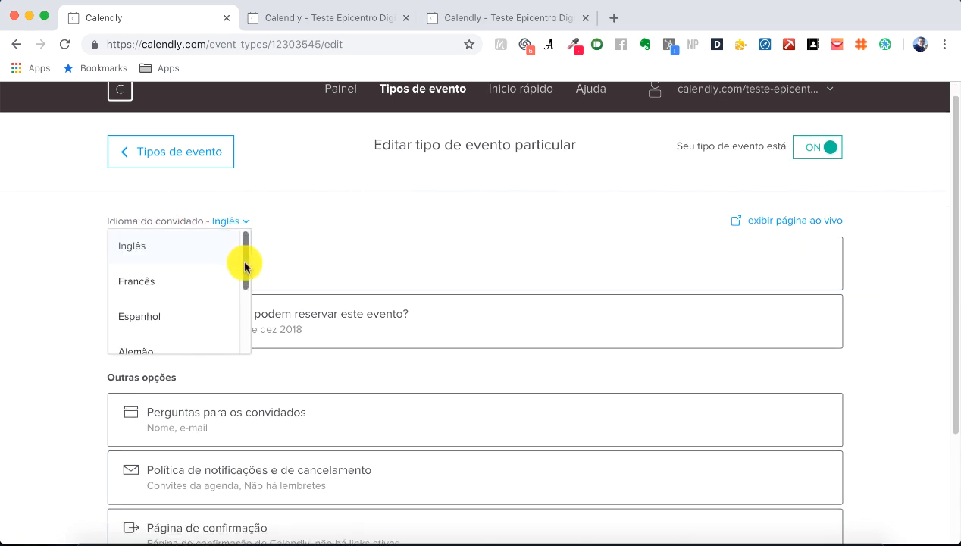
left_click_drag(243, 261, 246, 343)
left_click(192, 303)
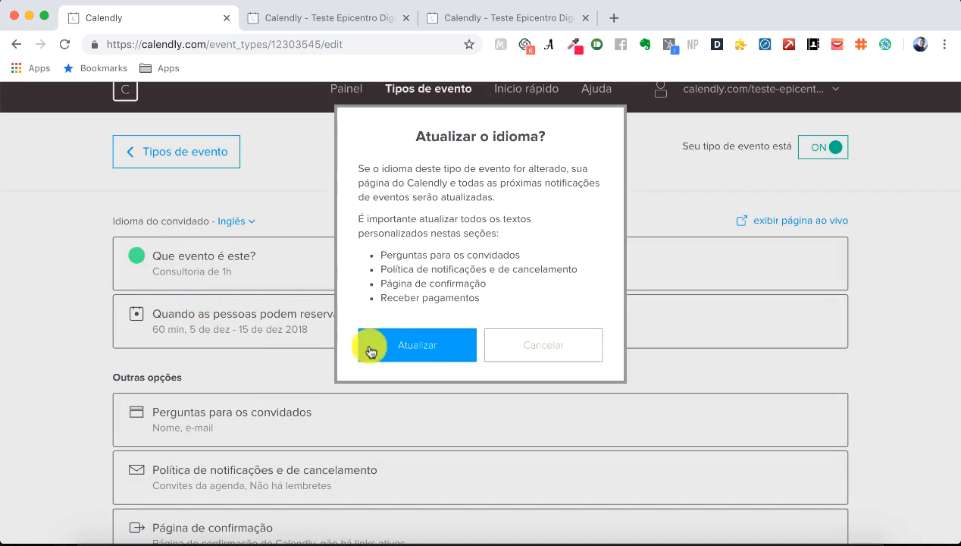
left_click(407, 350)
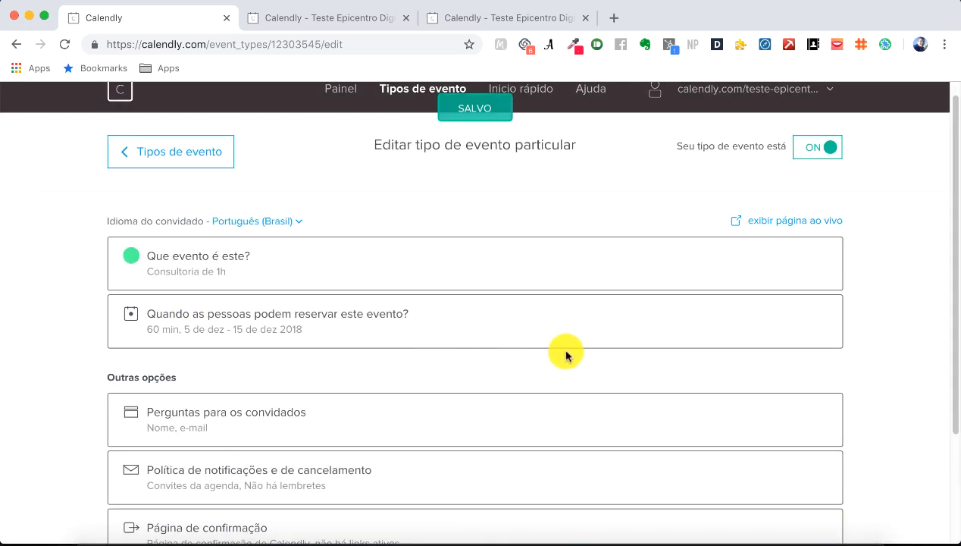
left_click(782, 223)
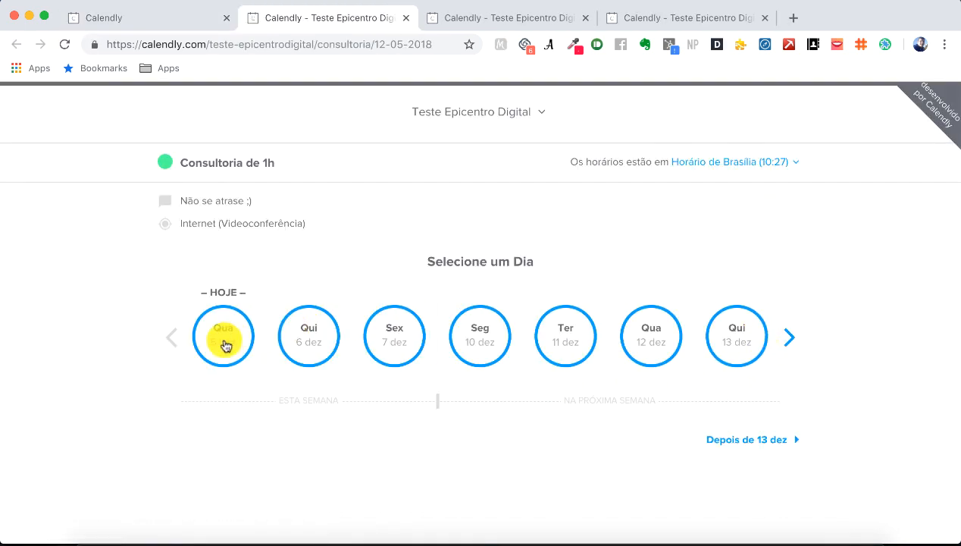
Step: Close the outdated English booking page and return to the Portuguese one
left_click(483, 17)
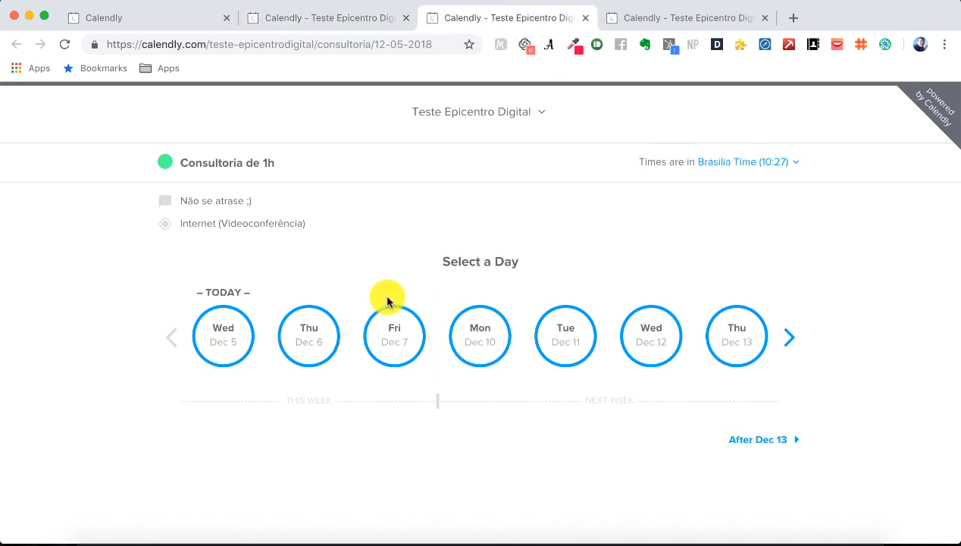
left_click(585, 17)
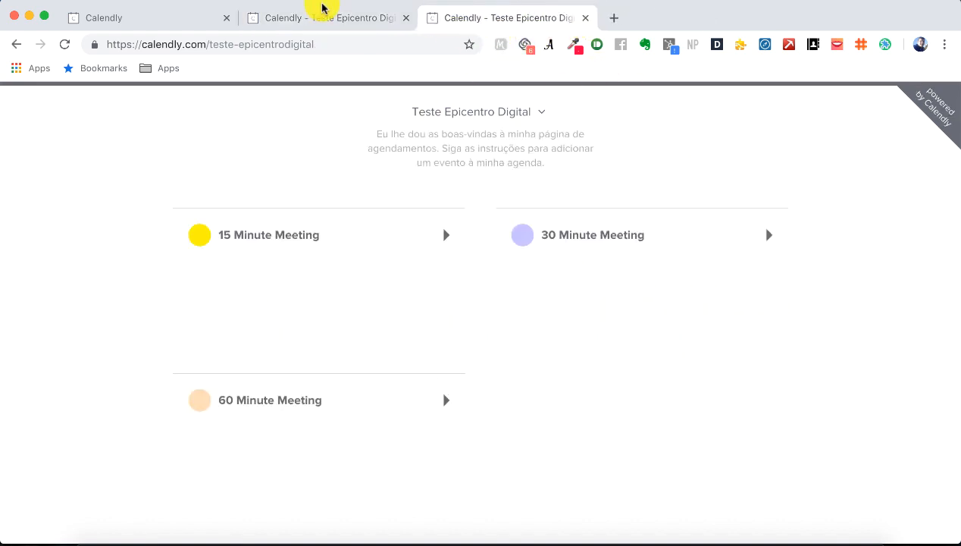
left_click(322, 9)
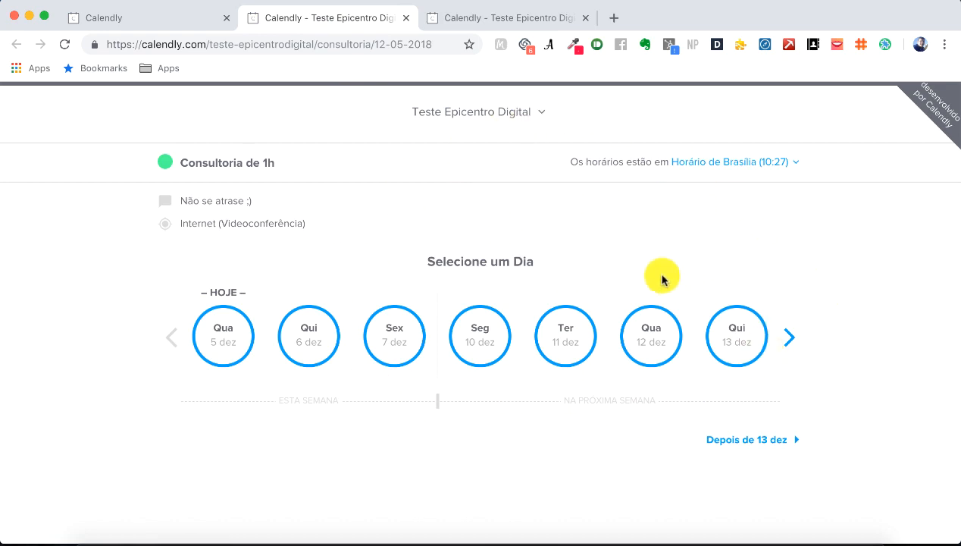
Step: Copy the Consultoria de 1h booking page URL and reselect the full address
left_click(404, 43)
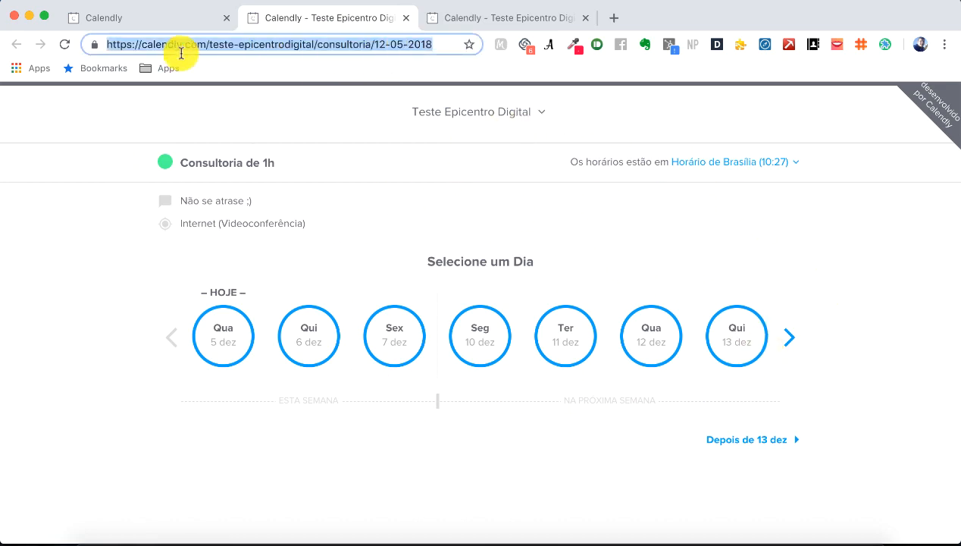
left_click_drag(106, 44, 420, 44)
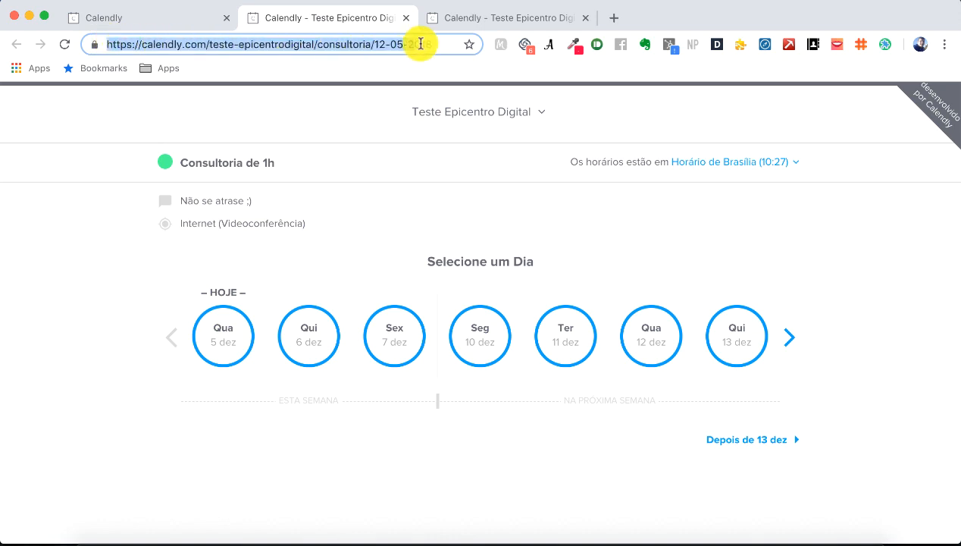
right_click(415, 45)
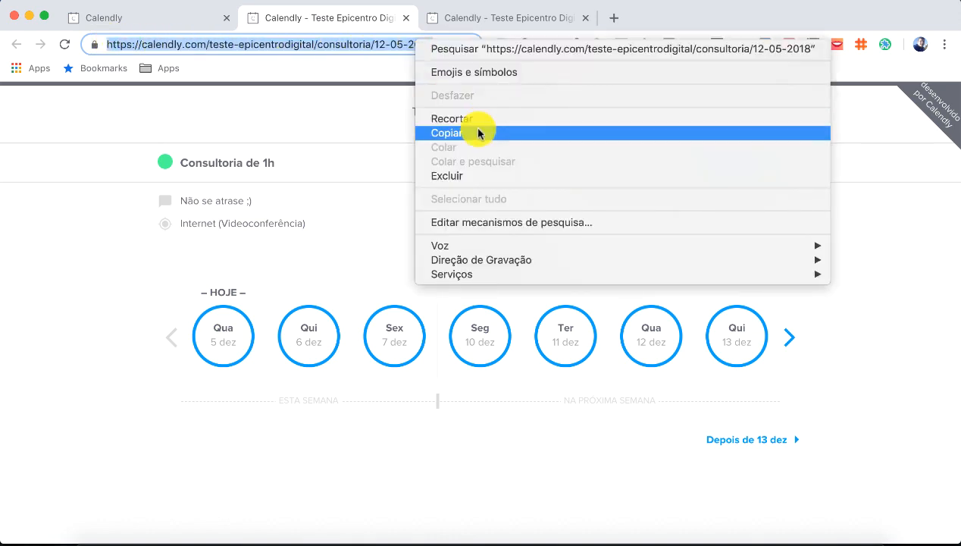
left_click(476, 131)
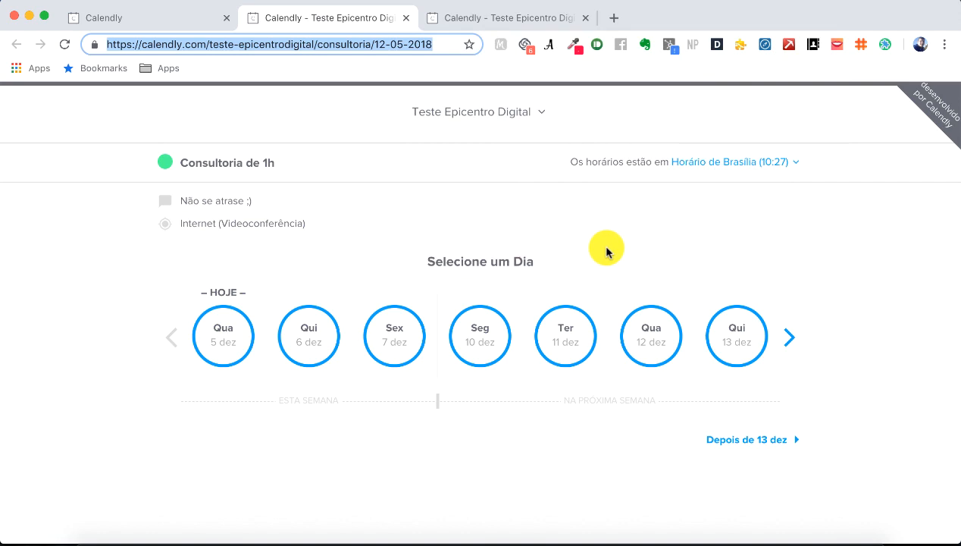
left_click(446, 45)
left_click_drag(446, 45, 154, 35)
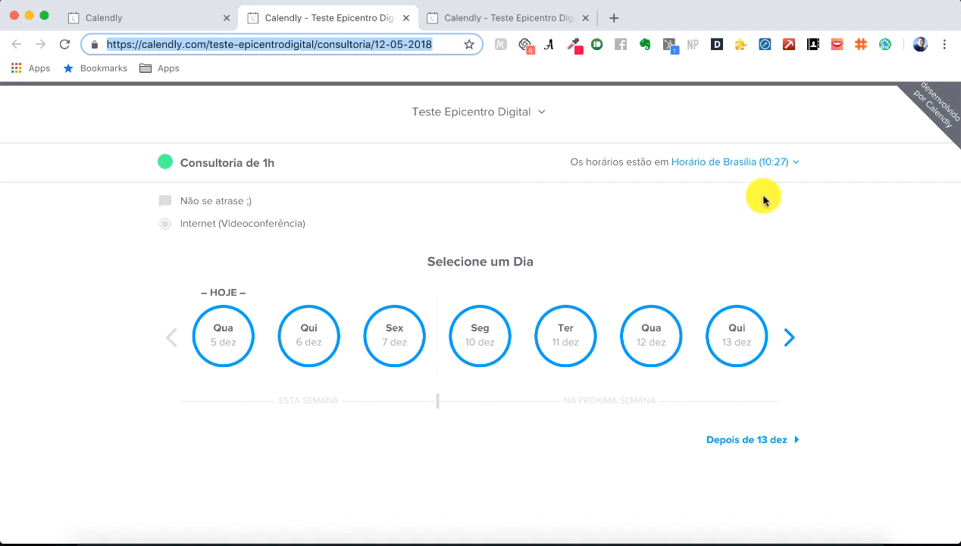
left_click(446, 45)
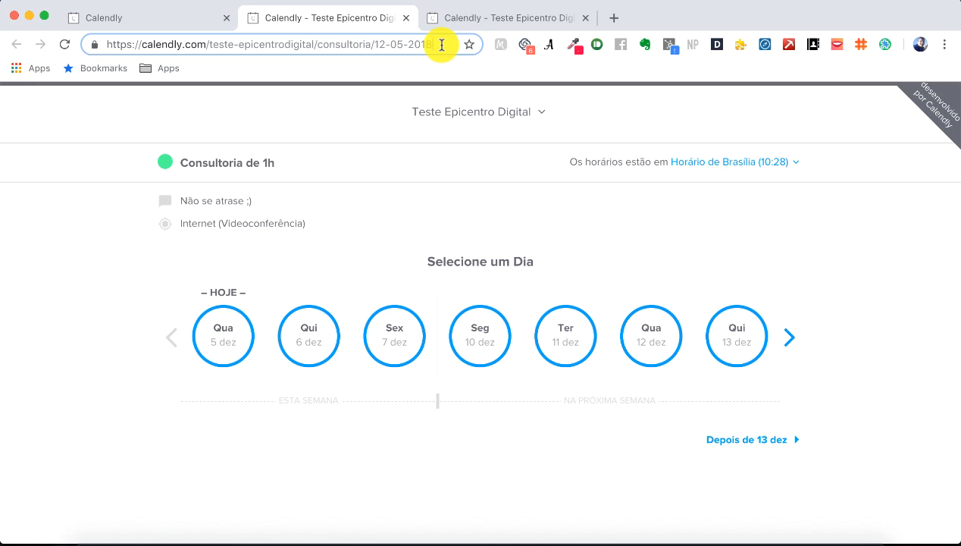
left_click_drag(441, 45, 115, 33)
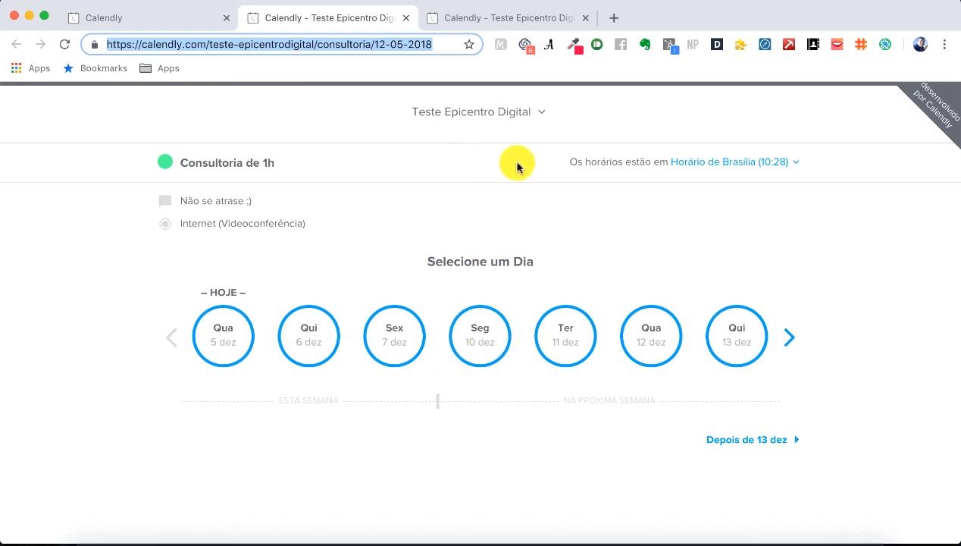
Step: Bring the Gmail inbox window to the front
right_click(482, 539)
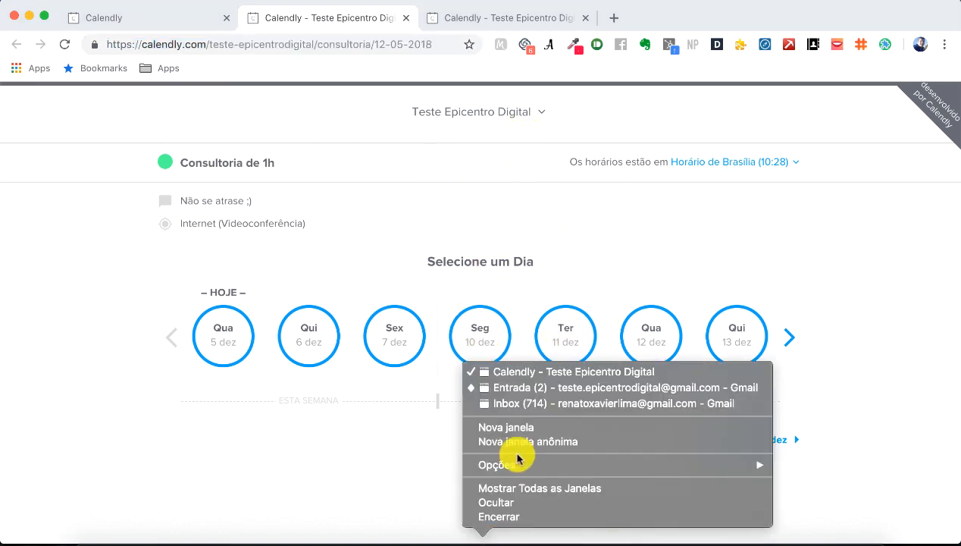
left_click(522, 373)
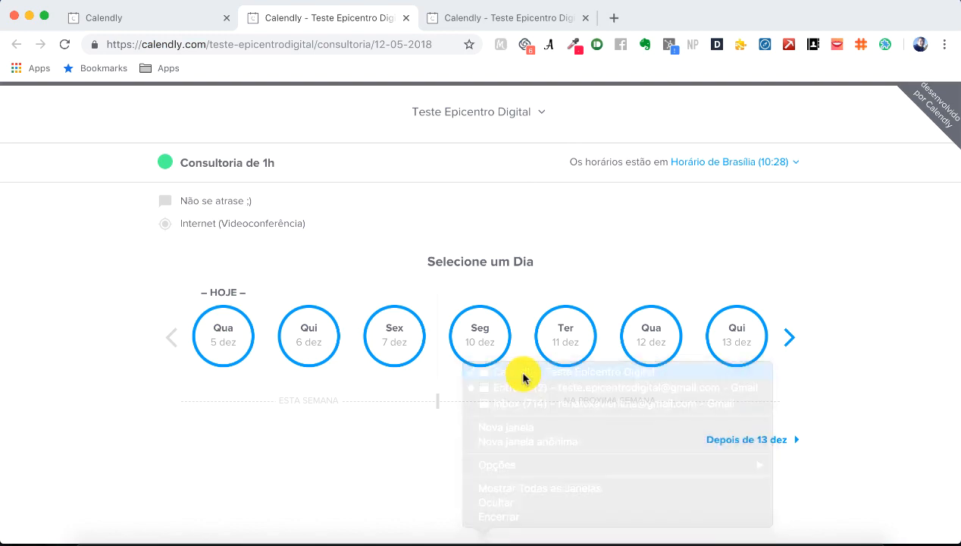
right_click(487, 538)
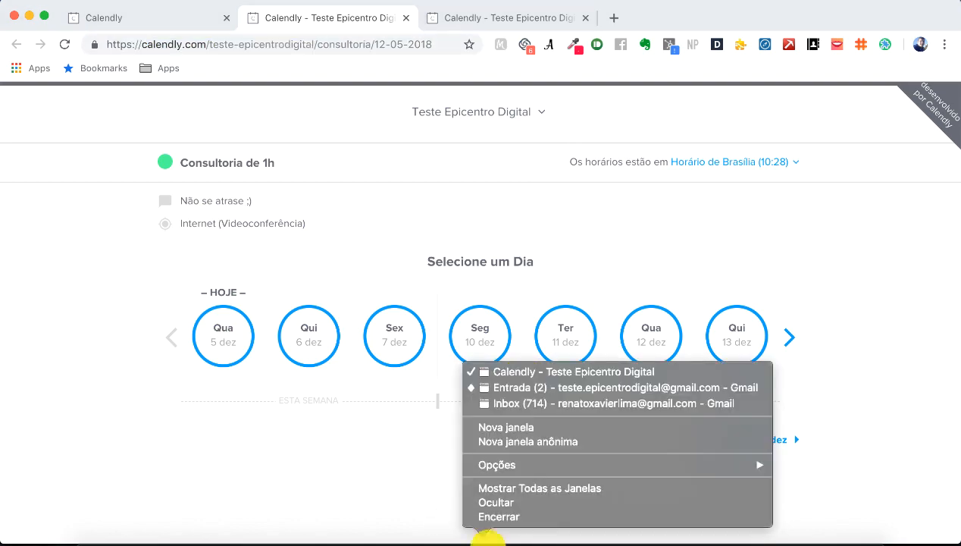
left_click(523, 389)
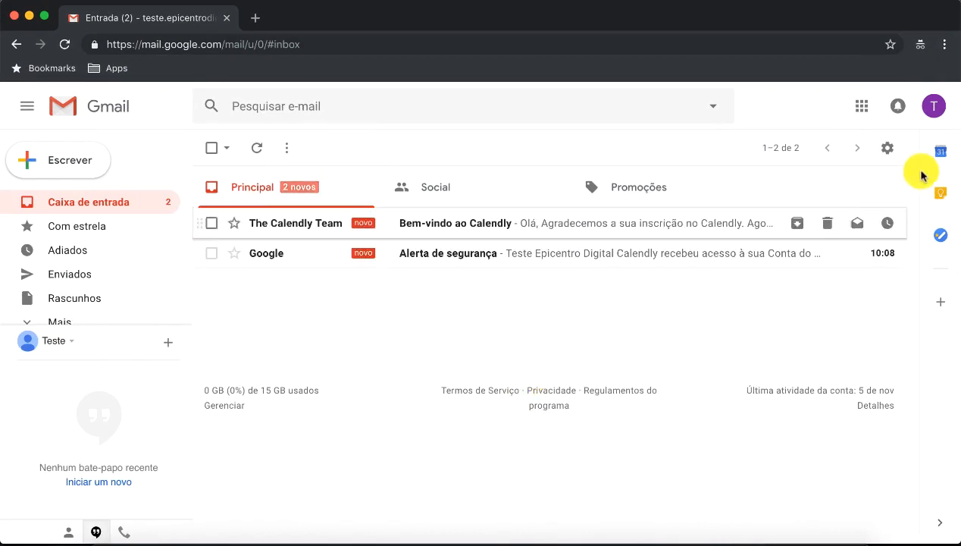
Step: Open Google Calendar from the Google apps grid, then go back to the Calendly window
left_click(862, 105)
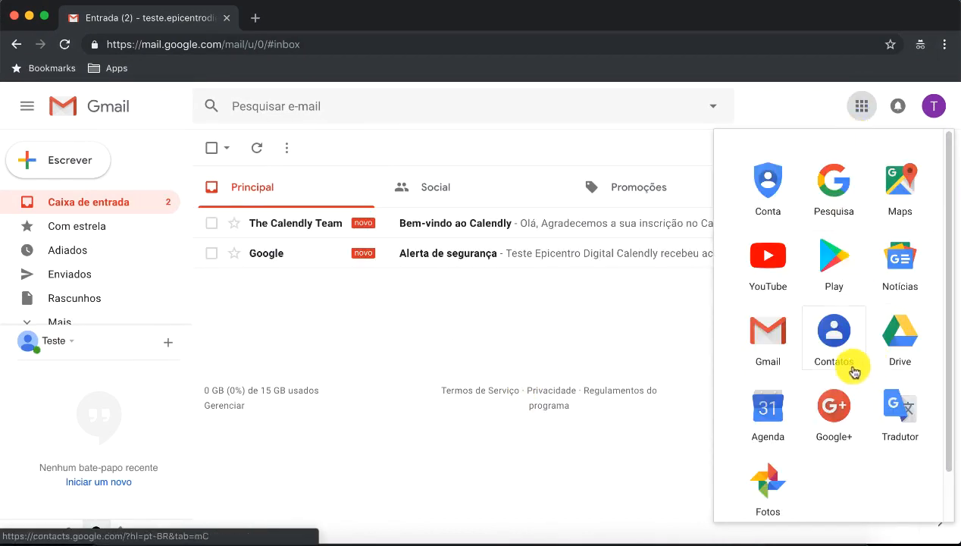
left_click(770, 405)
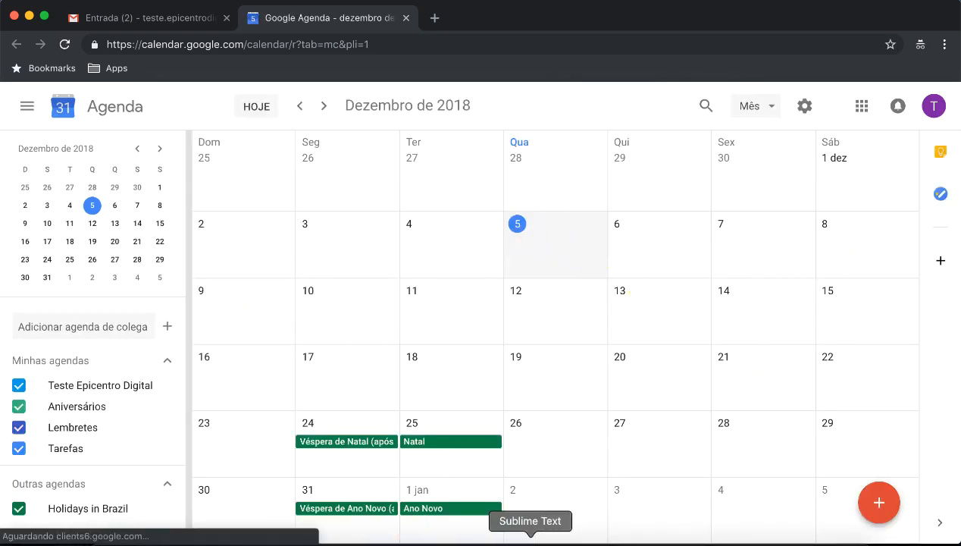
right_click(498, 531)
left_click(524, 375)
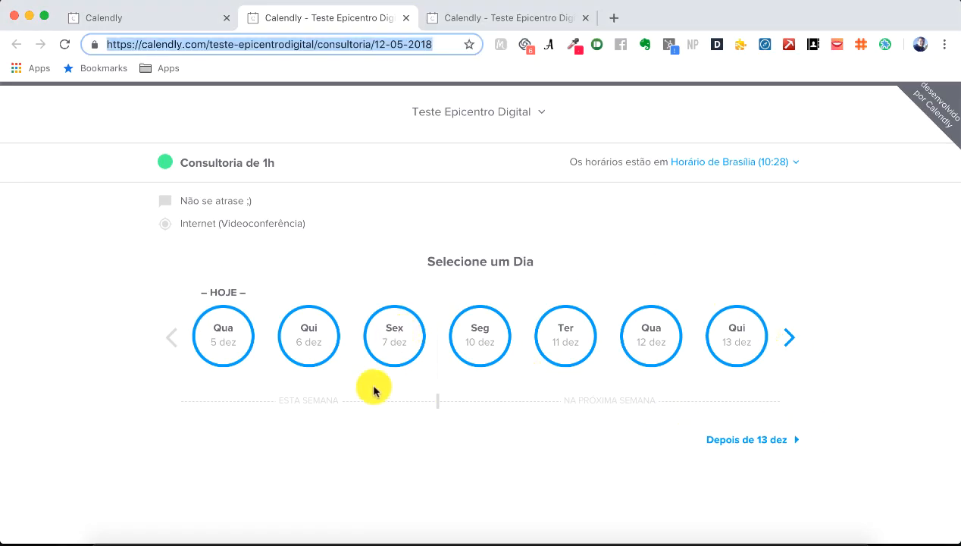
Step: Review Monday 10 December's hourly slots 08:00–16:00, then return to the event editor tab
left_click(496, 338)
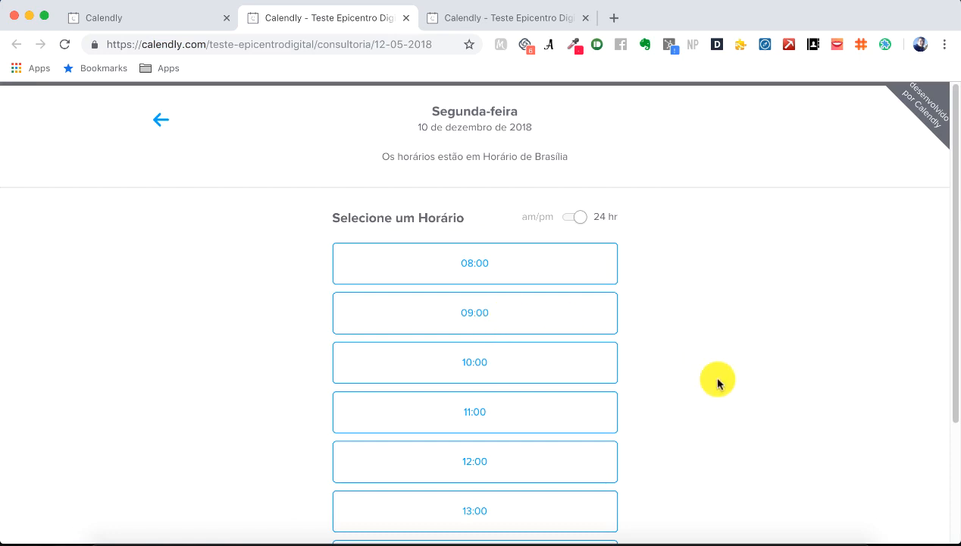
scroll(717, 384, "down", 3)
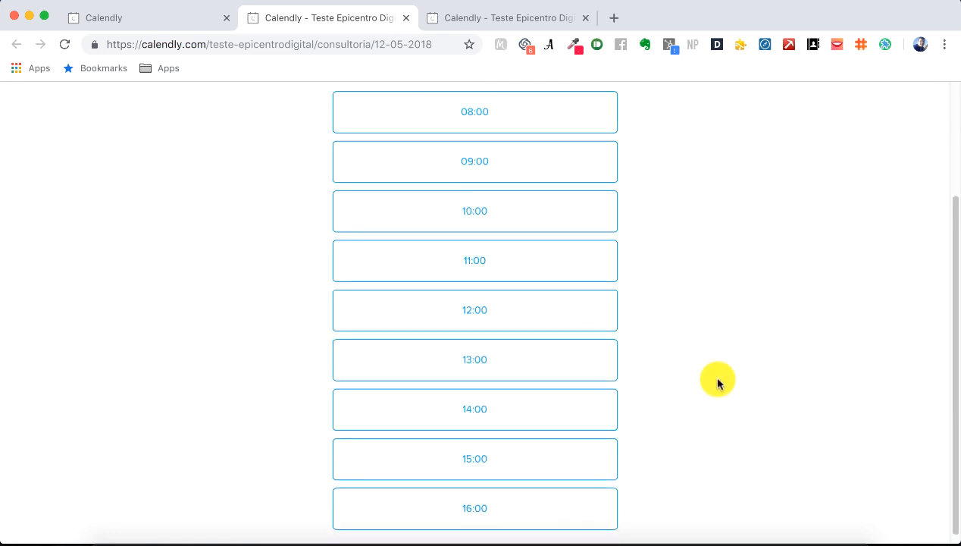
scroll(718, 384, "up", 3)
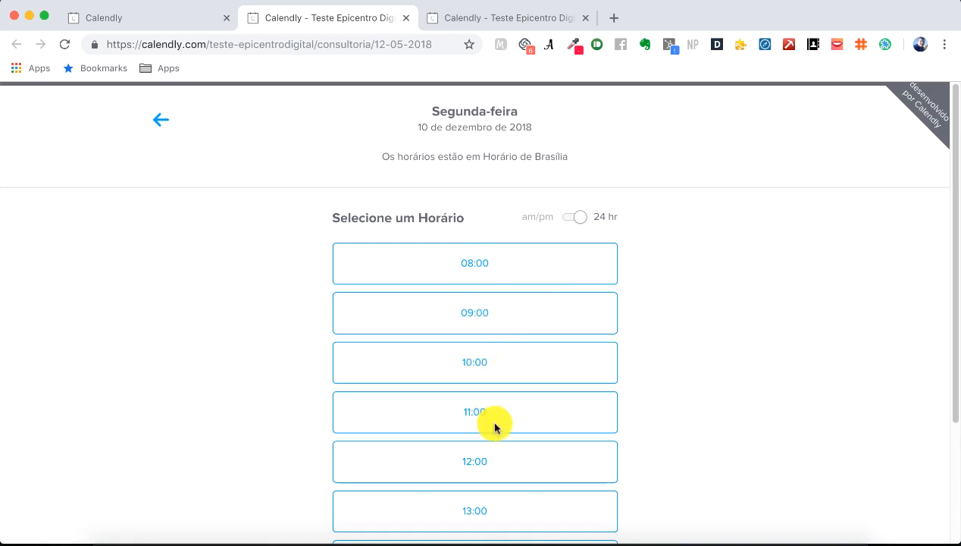
scroll(598, 464, "down", 1)
scroll(594, 465, "down", 2)
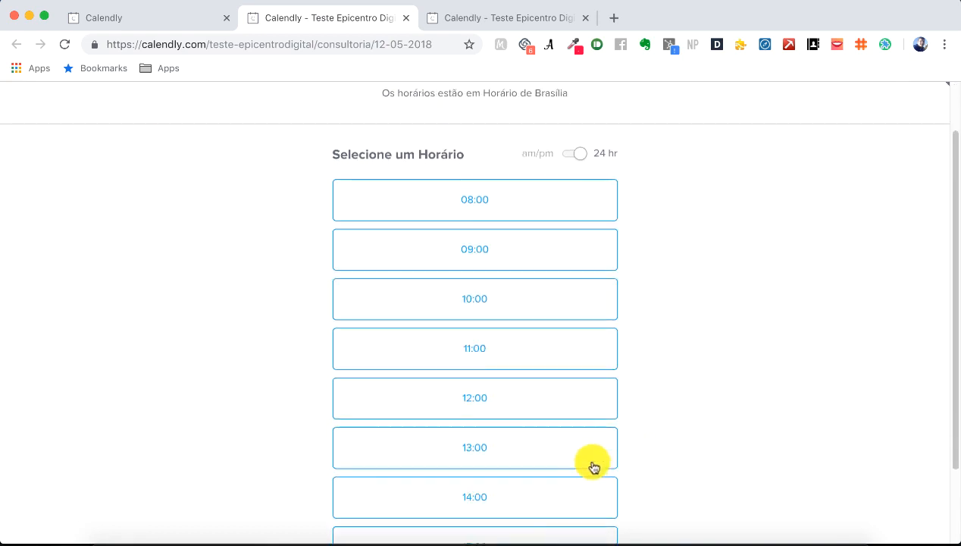
scroll(516, 486, "down", 2)
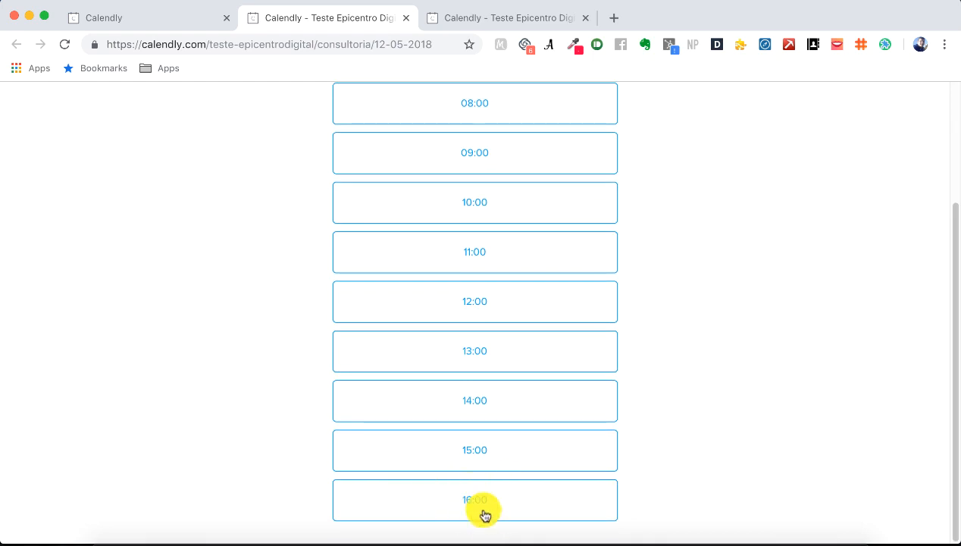
scroll(503, 316, "up", 2)
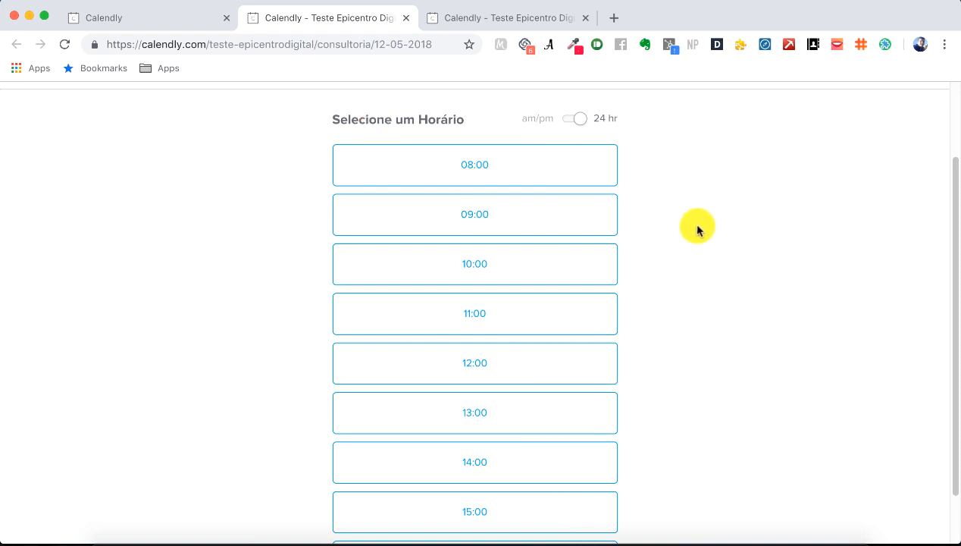
left_click(190, 18)
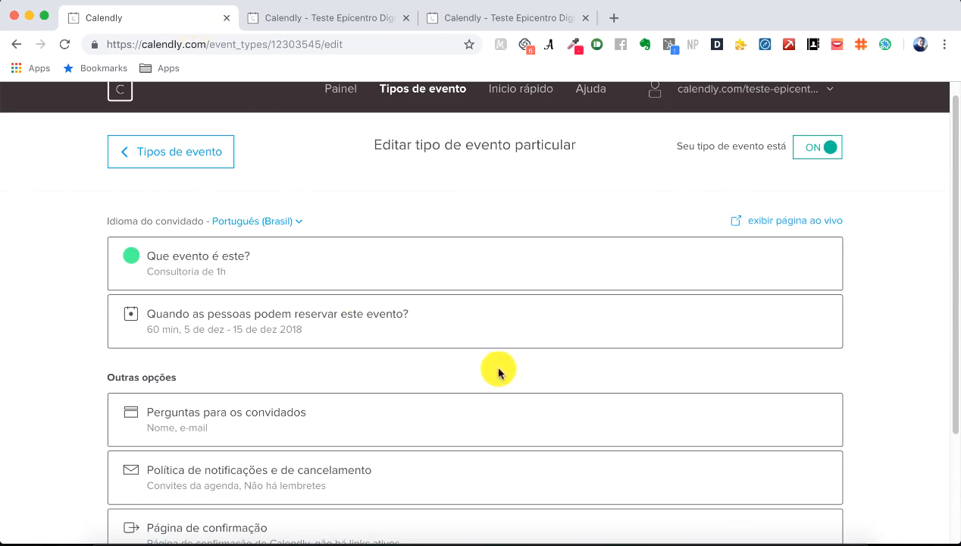
Step: Set the advanced availability interval to 5 min and save the event settings
scroll(498, 371, "down", 3)
left_click(378, 227)
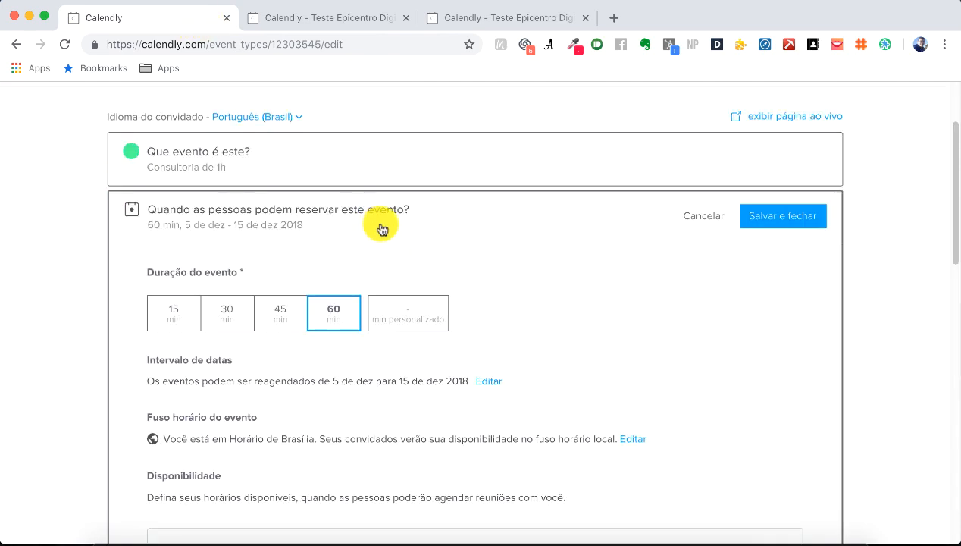
scroll(521, 297, "down", 5)
scroll(522, 299, "down", 3)
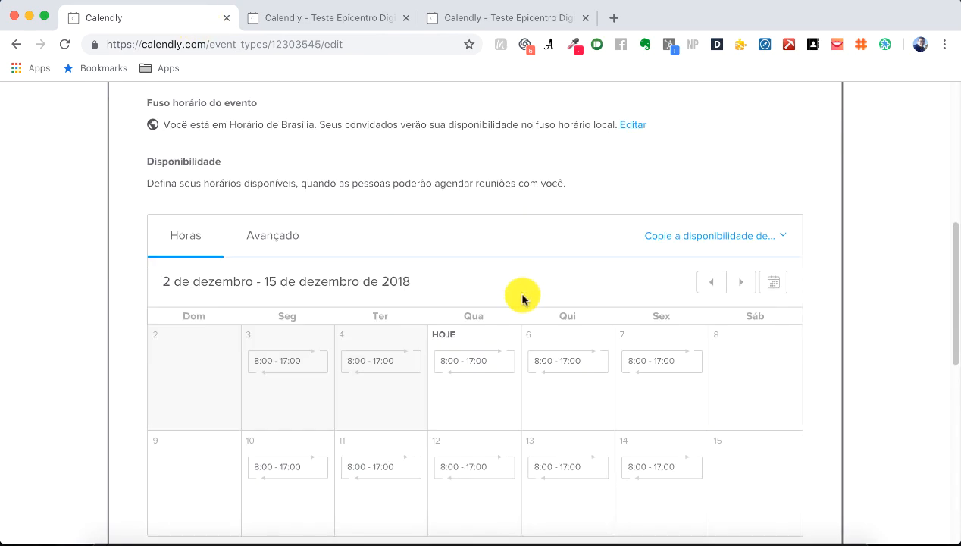
left_click(277, 250)
scroll(483, 319, "down", 3)
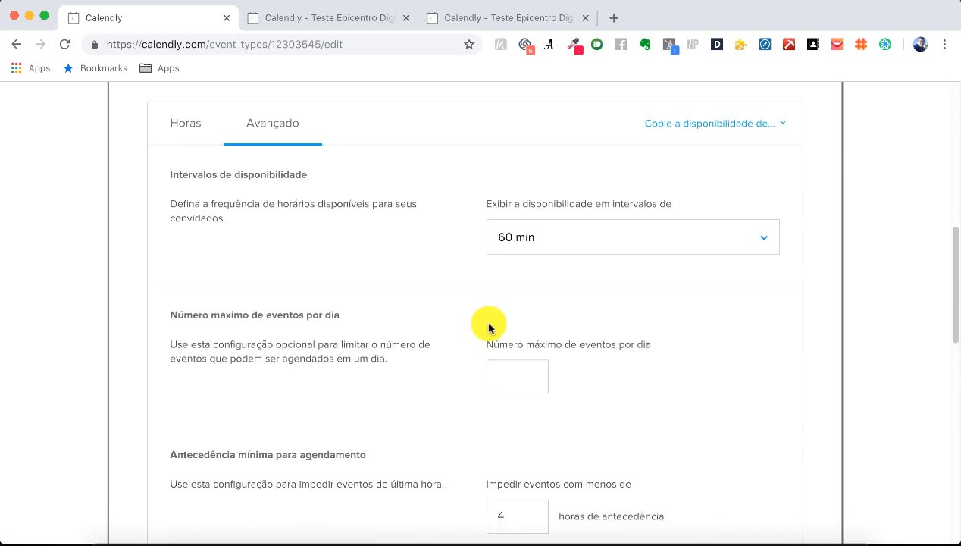
left_click(632, 244)
scroll(617, 314, "up", 1)
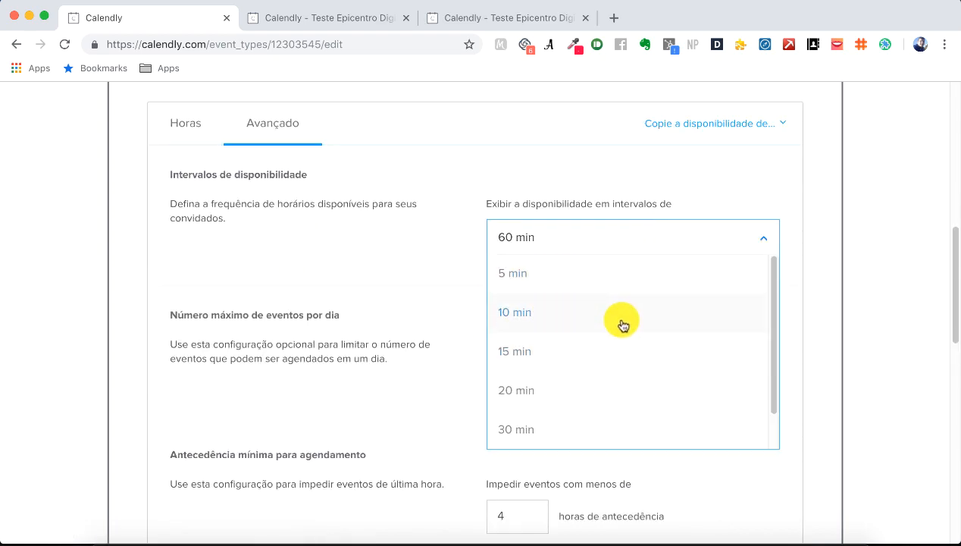
left_click(544, 270)
scroll(744, 348, "down", 10)
left_click(781, 467)
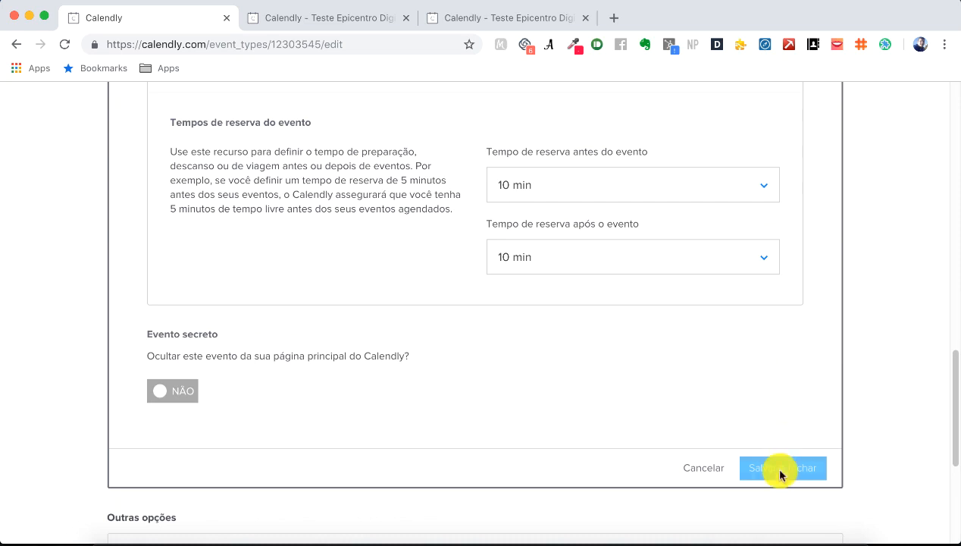
Step: Reload the booking page and check Monday 10 December's slots, now every five minutes
left_click(318, 18)
left_click(411, 42)
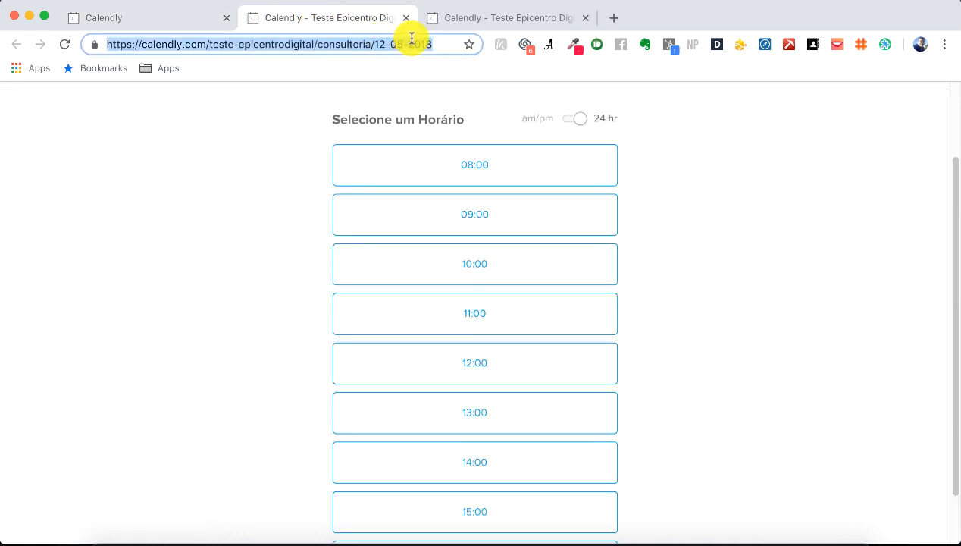
key("Return")
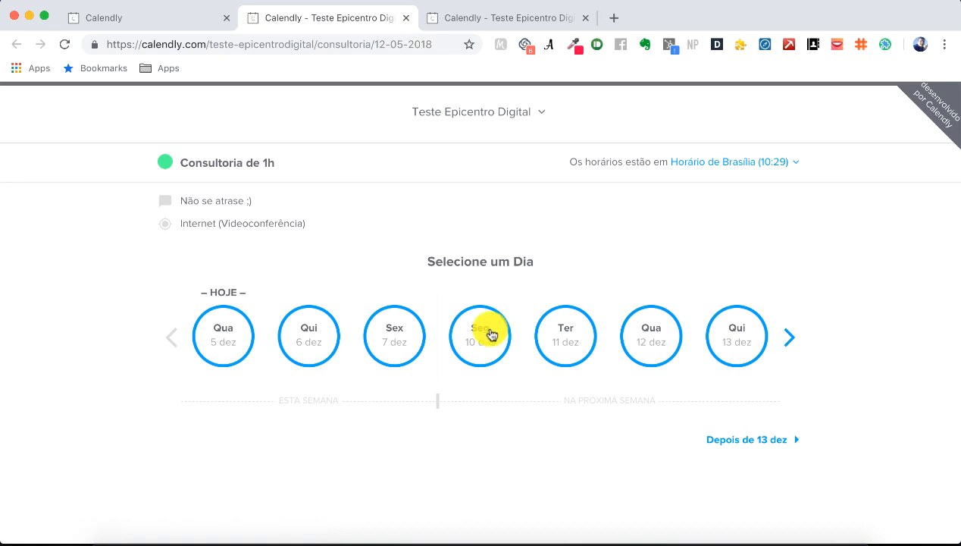
left_click(491, 334)
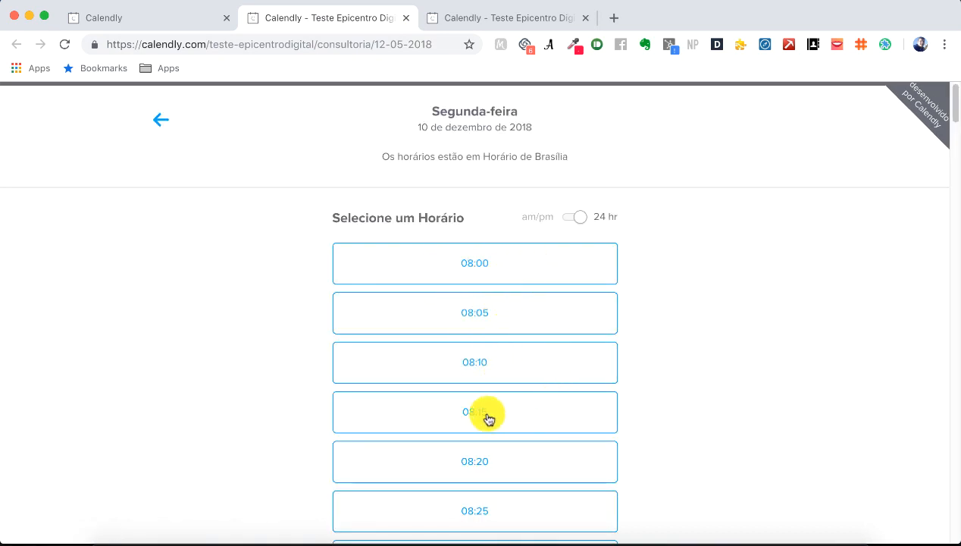
scroll(610, 273, "down", 5)
scroll(606, 269, "down", 10)
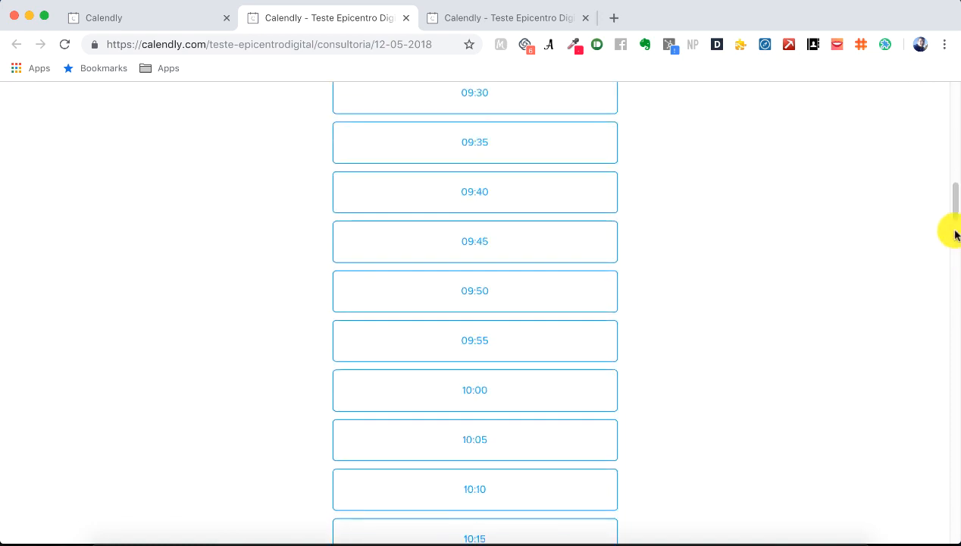
left_click_drag(951, 229, 953, 85)
Step: Change the advanced availability interval back to 60 min and save the event settings
left_click(189, 16)
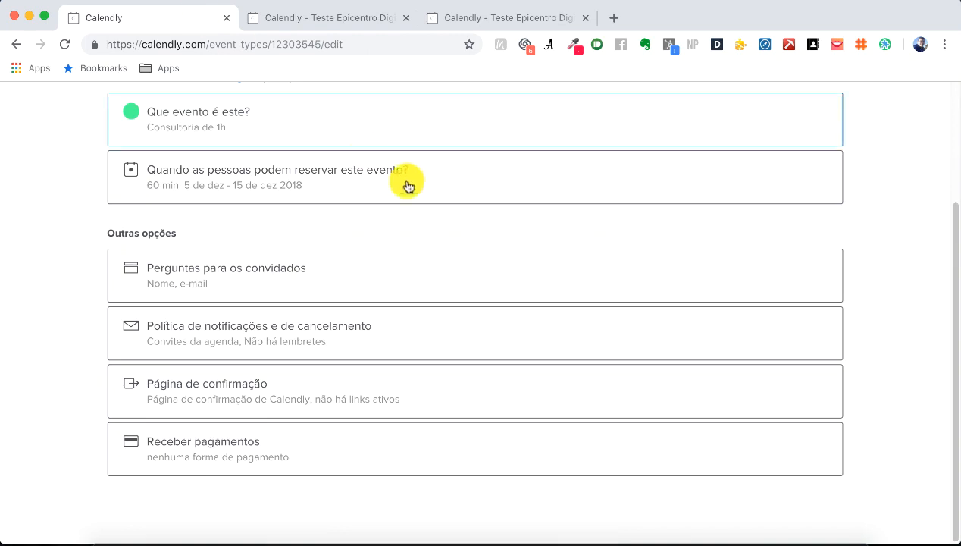
scroll(501, 233, "up", 3)
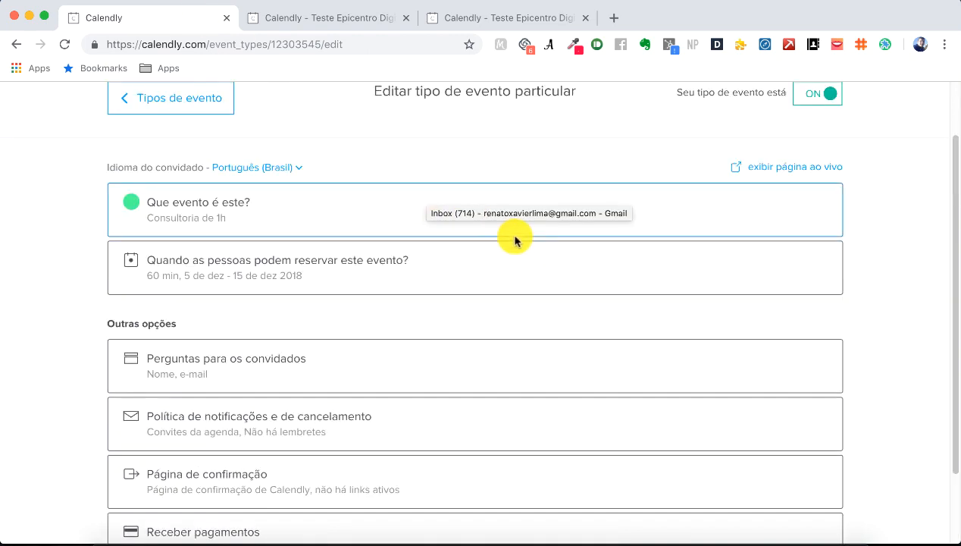
left_click(356, 261)
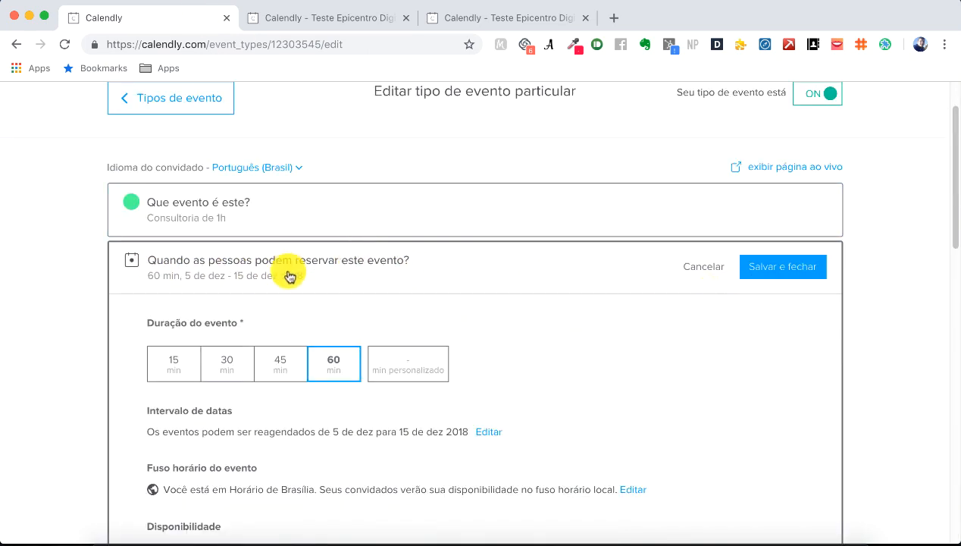
scroll(468, 273, "down", 3)
scroll(470, 257, "down", 2)
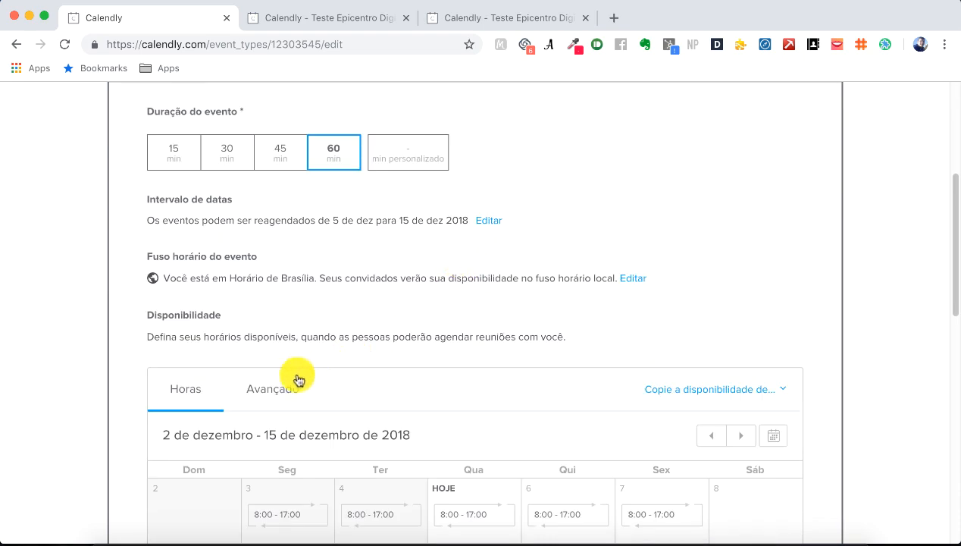
scroll(385, 379, "down", 3)
left_click(272, 288)
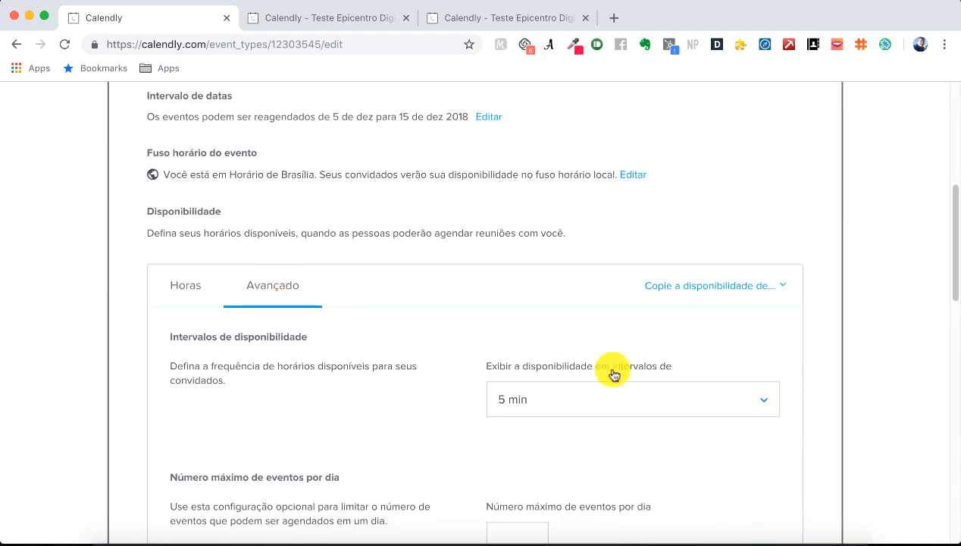
left_click(679, 400)
scroll(818, 407, "down", 2)
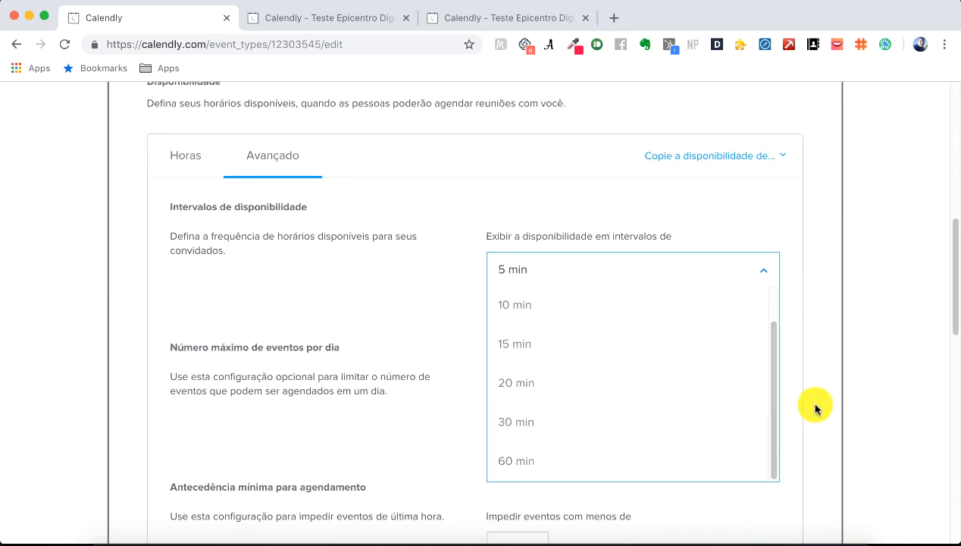
left_click(536, 460)
scroll(781, 317, "down", 10)
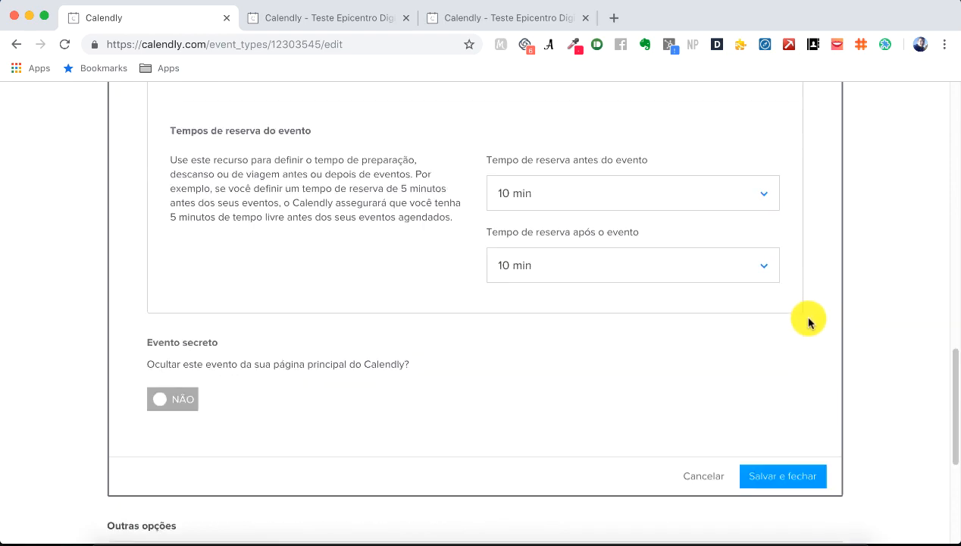
left_click(785, 483)
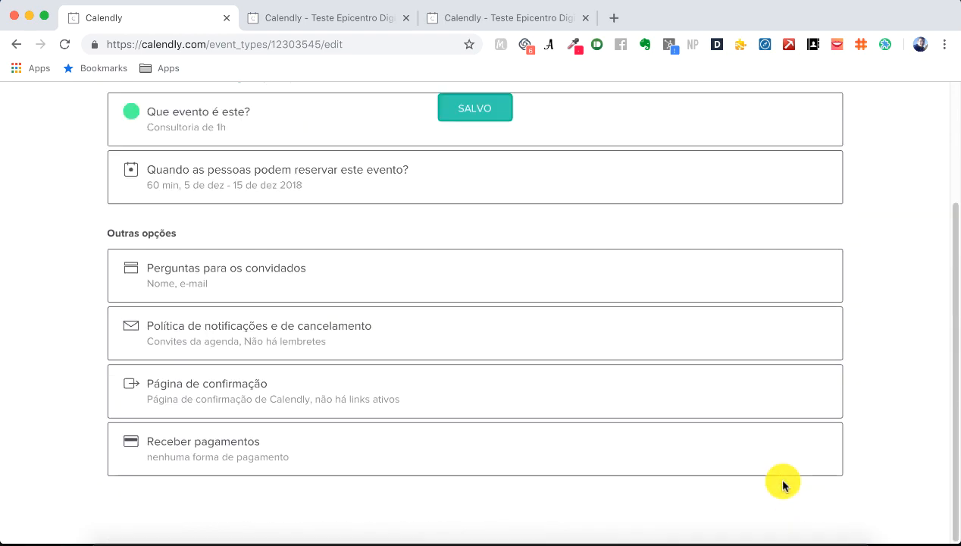
left_click(353, 18)
Step: Reload the booking page and pick the 09:00 slot on Monday 10 December
left_click(374, 44)
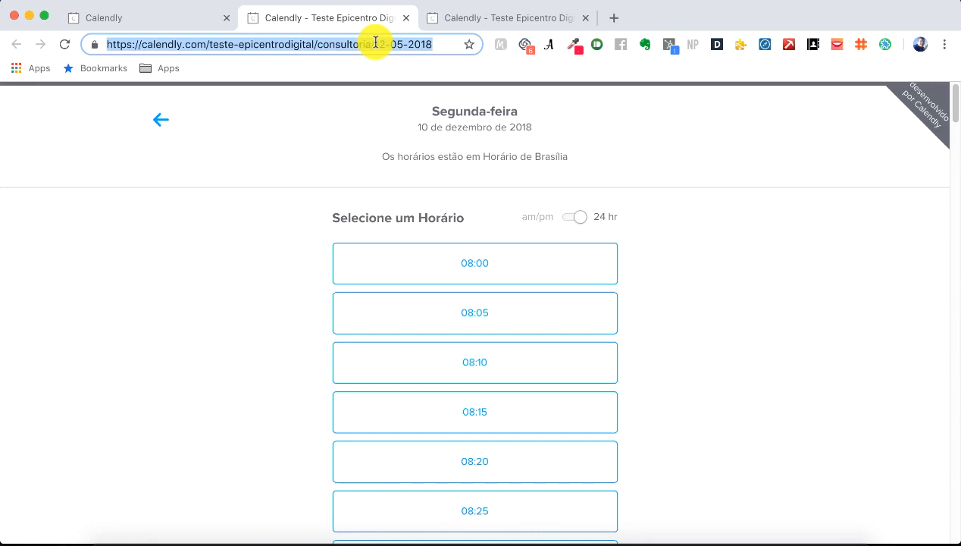
left_click(66, 46)
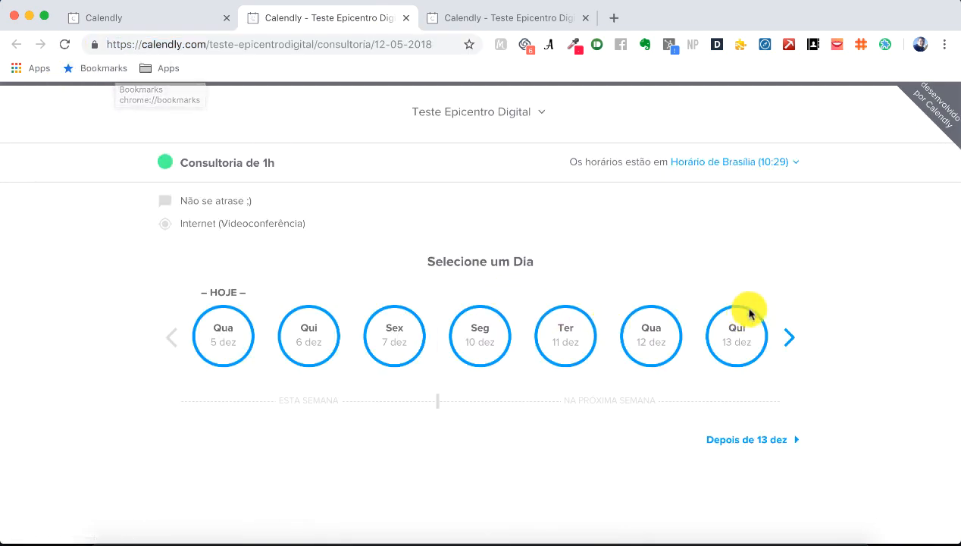
left_click(490, 319)
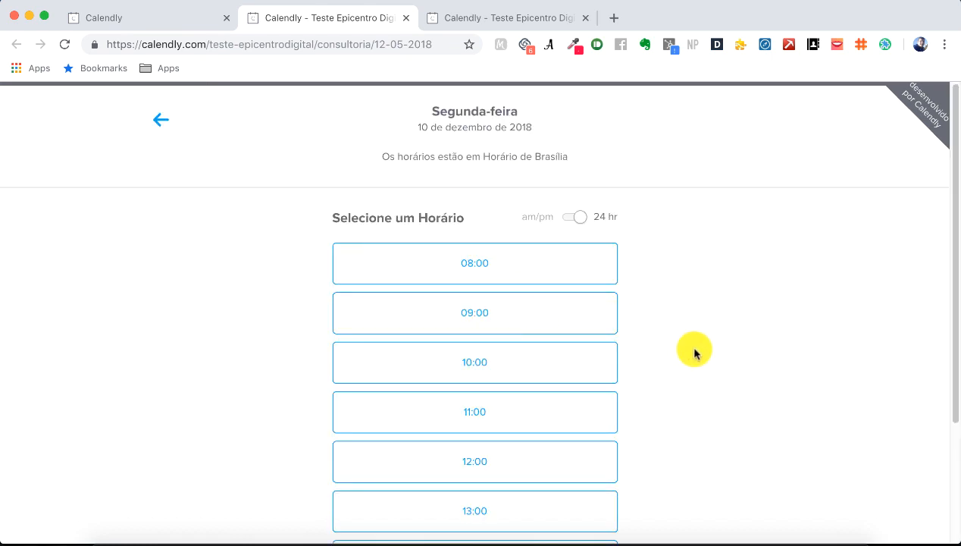
left_click(501, 319)
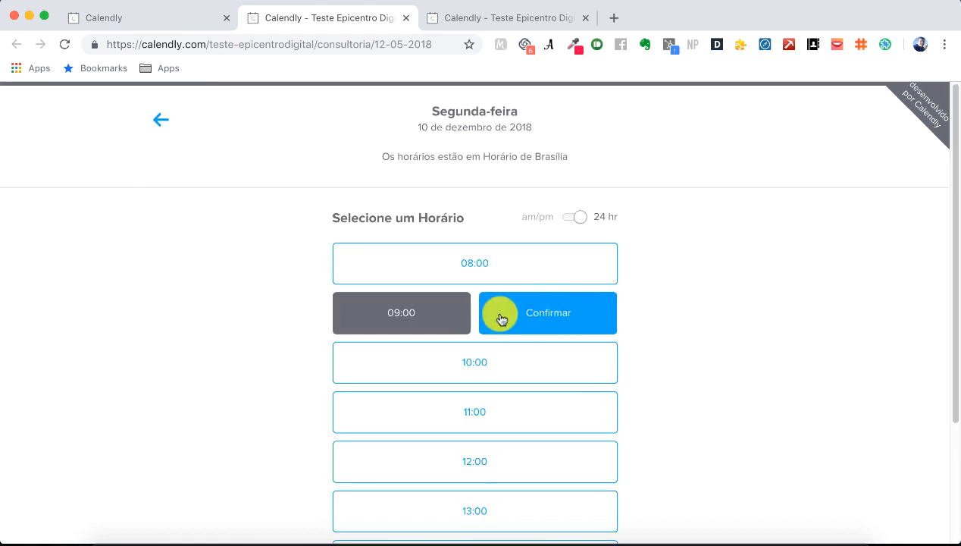
left_click(557, 317)
Step: Enter the invitee's name, surname and e-mail, and schedule the event
left_click(553, 235)
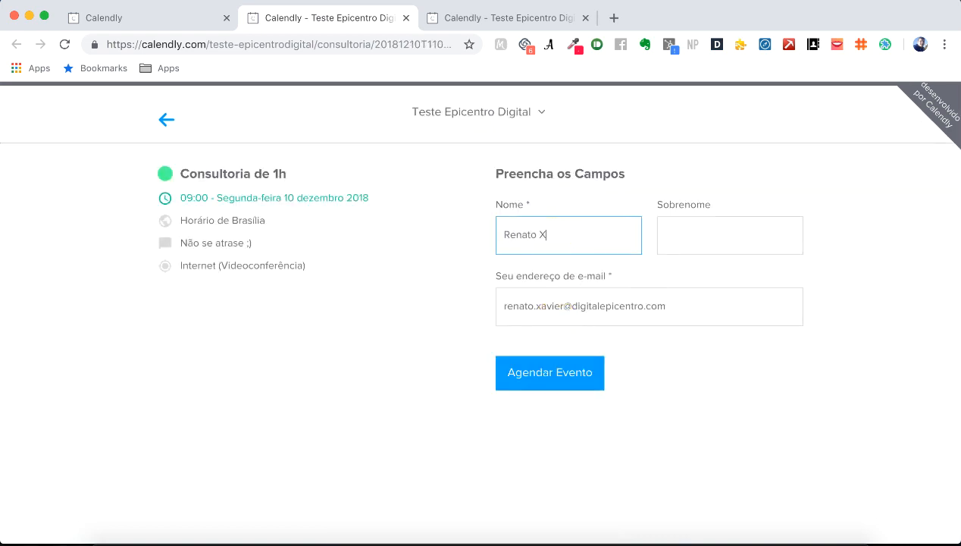
key("Tab")
type("d")
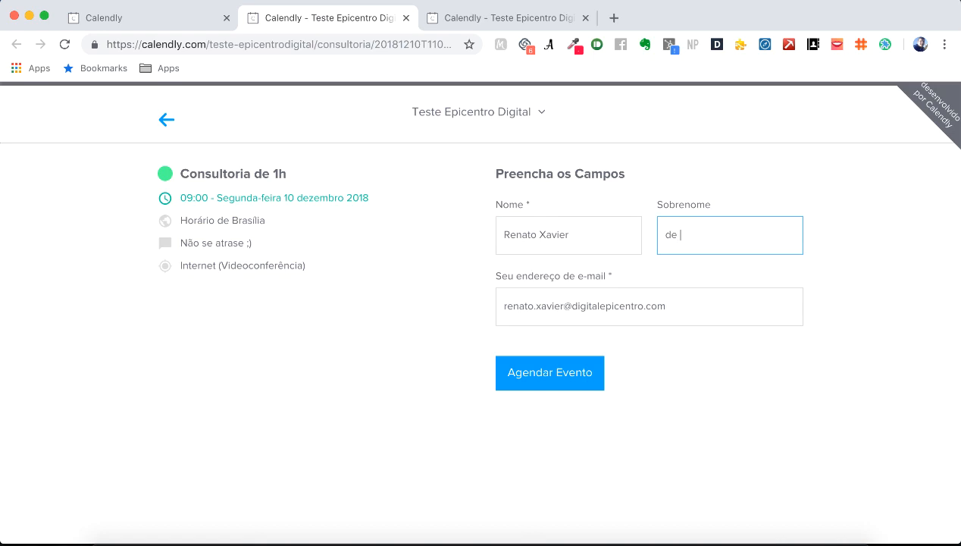
left_click(686, 310)
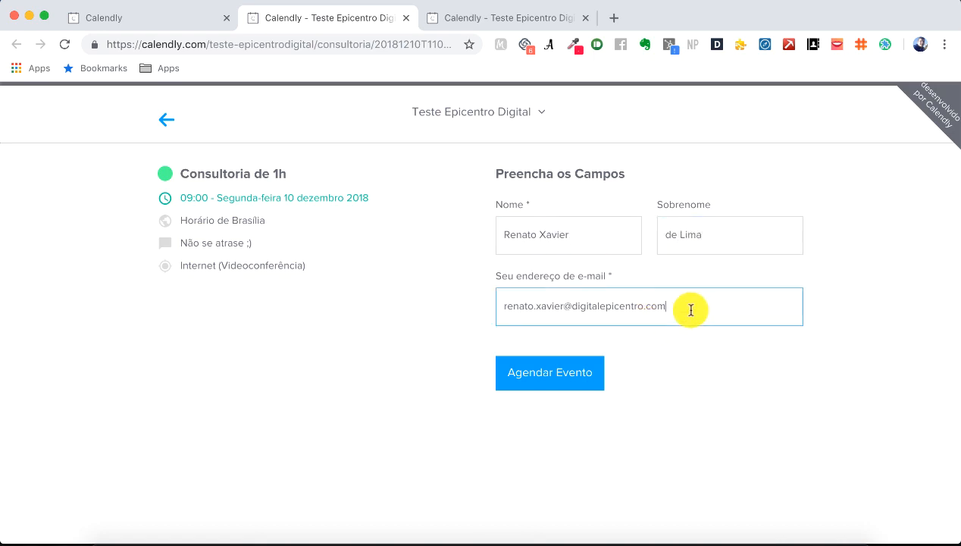
left_click_drag(688, 310, 500, 311)
left_click(686, 304)
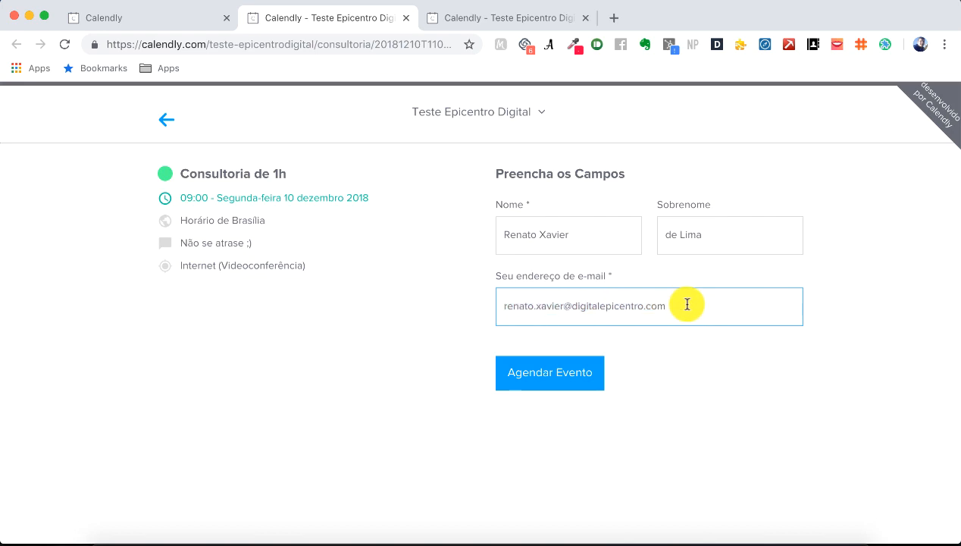
left_click(562, 376)
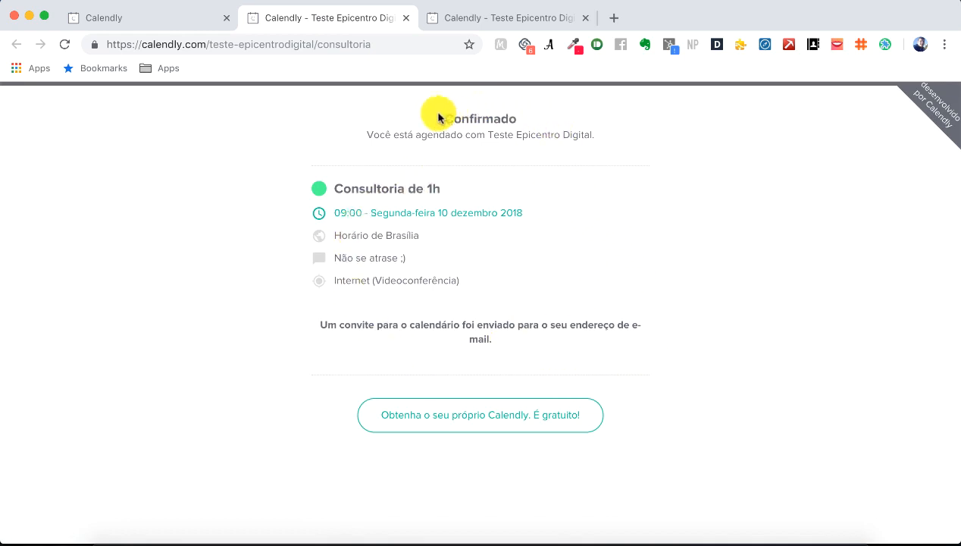
left_click_drag(440, 118, 594, 140)
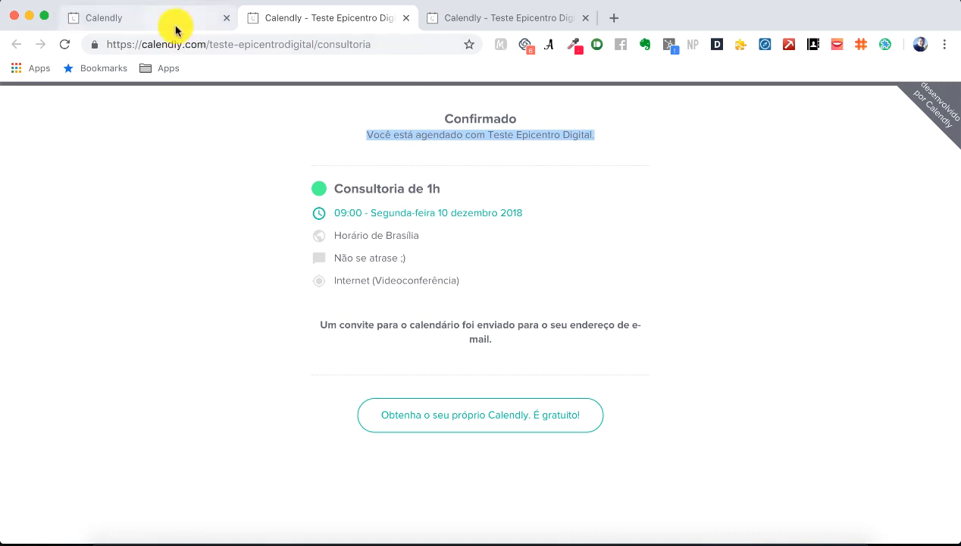
Step: Reload Google Calendar's December 2018 view to show the 10 Dec booking and allow notifications
right_click(500, 538)
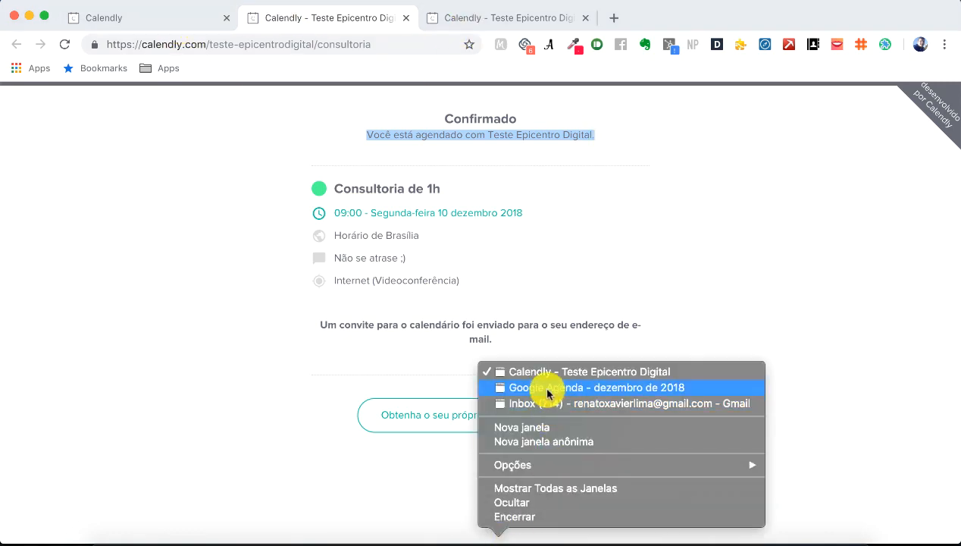
left_click(549, 388)
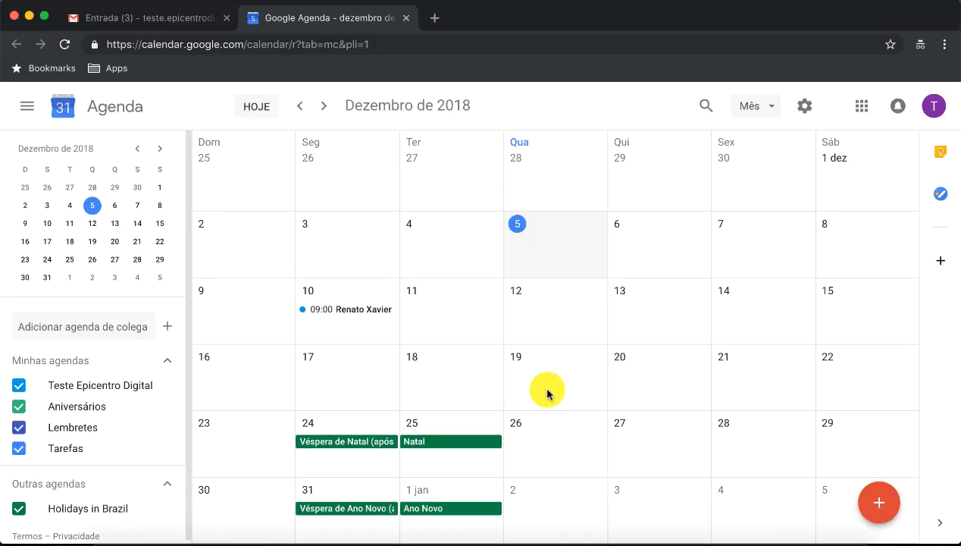
left_click(300, 42)
left_click(403, 43)
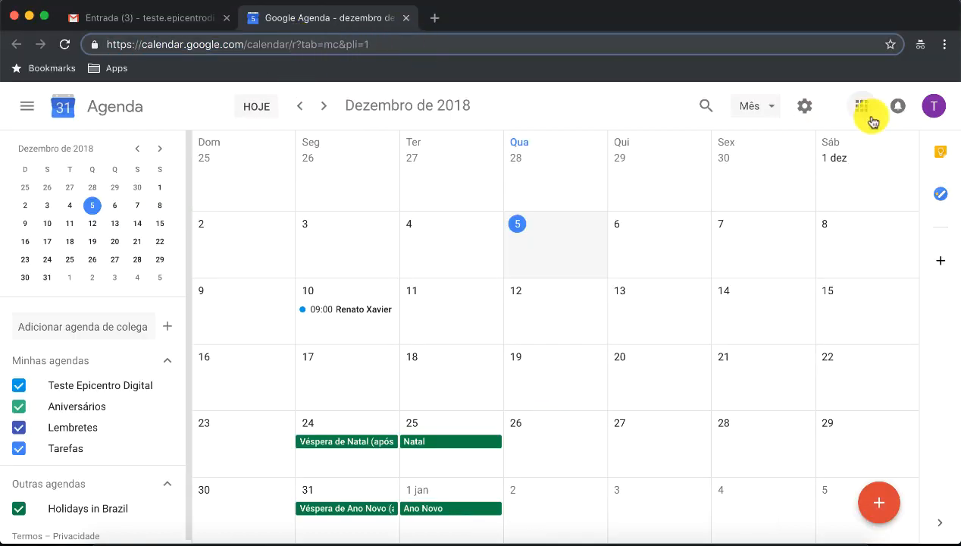
left_click(939, 112)
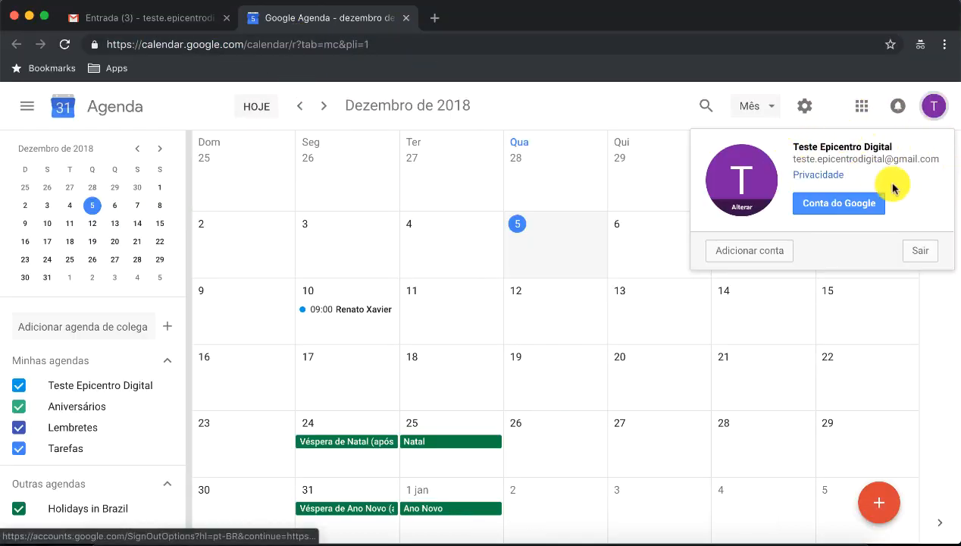
left_click(931, 114)
left_click(443, 44)
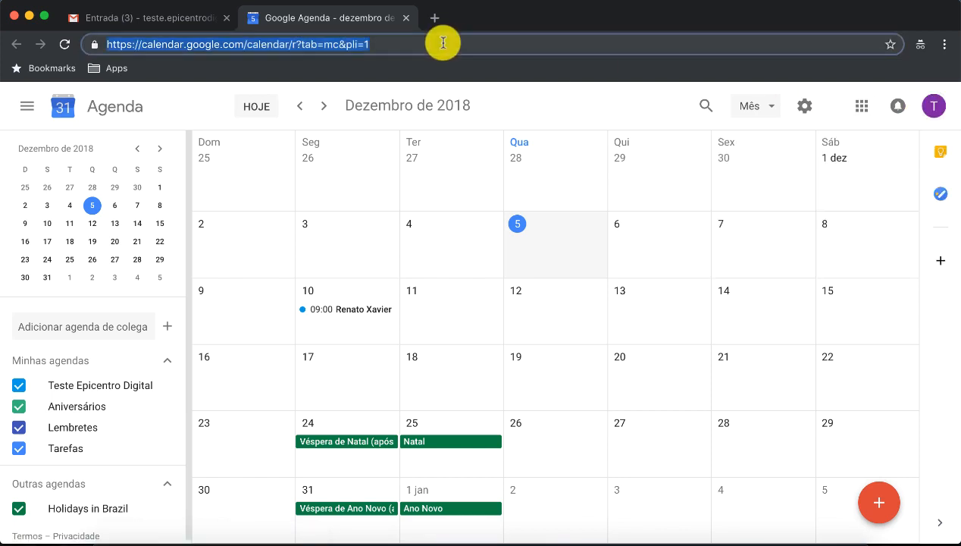
key("Return")
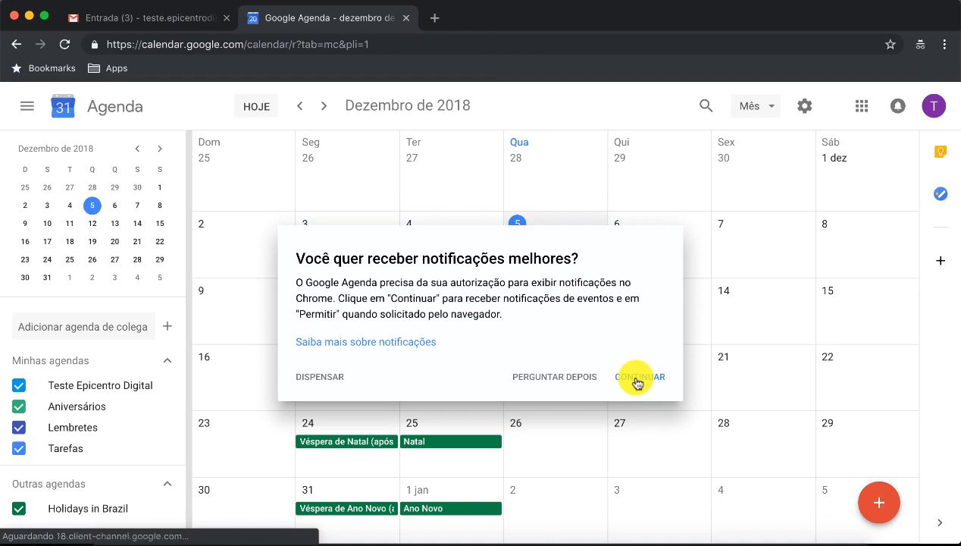
left_click(638, 379)
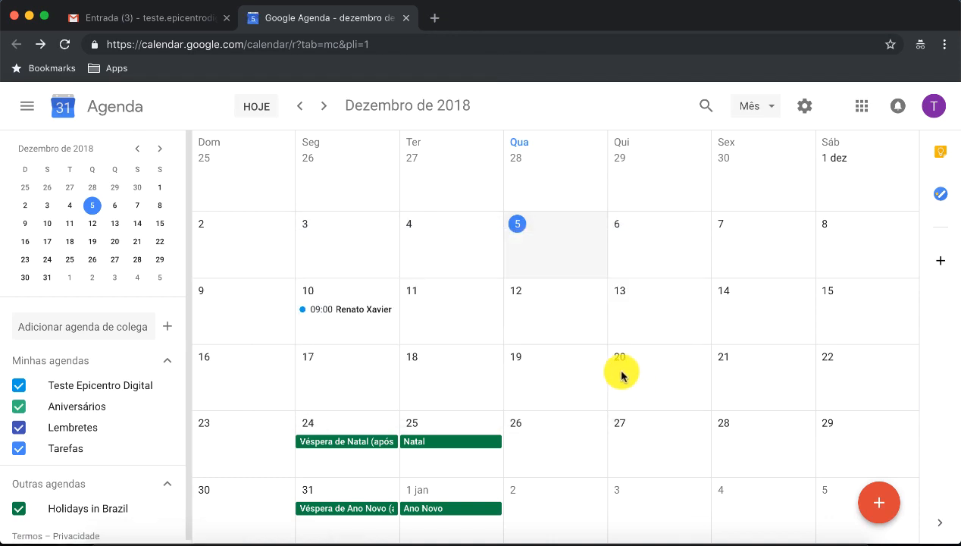
Step: Inspect the 10 Dec booking's description 'Não se atrase ;)' and location, then go to Gmail
left_click(375, 314)
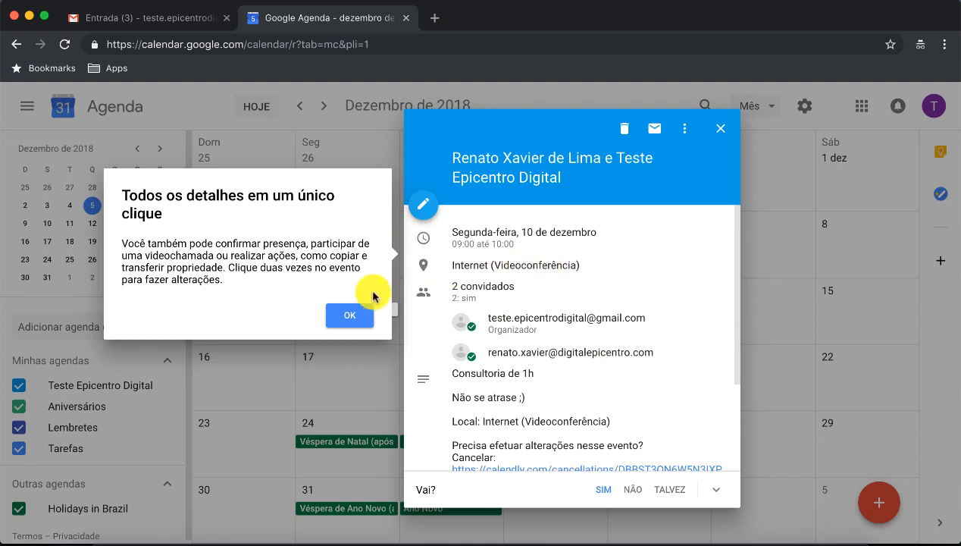
left_click(353, 317)
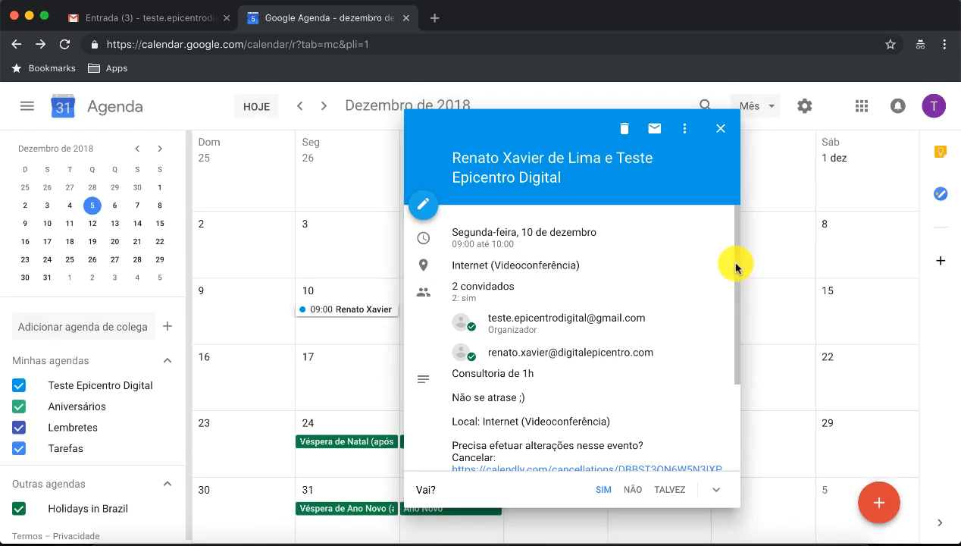
left_click_drag(735, 266, 739, 358)
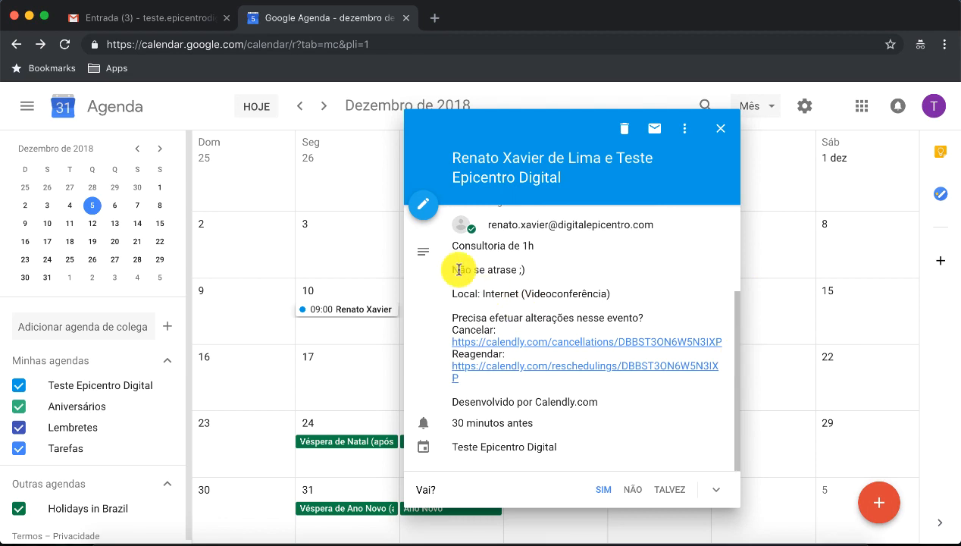
left_click_drag(451, 275, 543, 274)
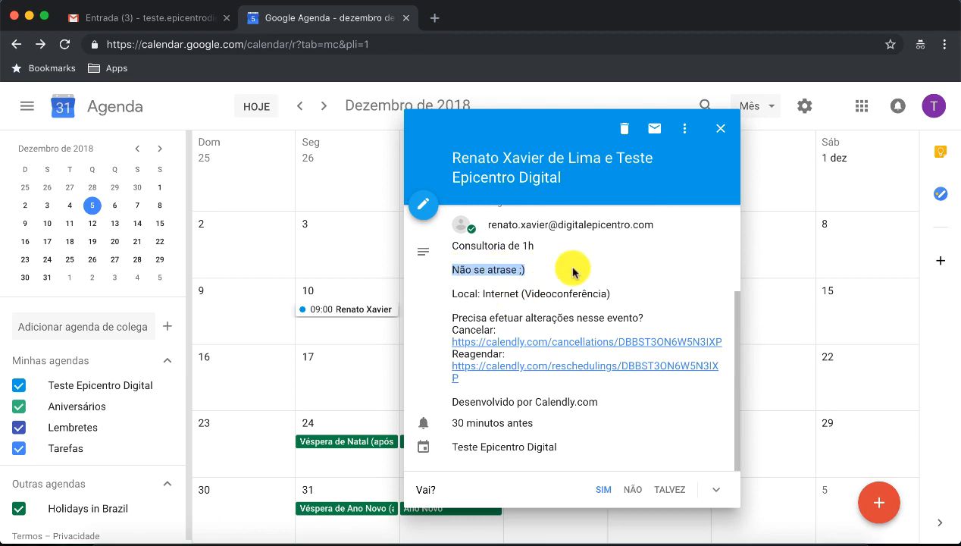
left_click(563, 267)
left_click_drag(447, 294, 621, 299)
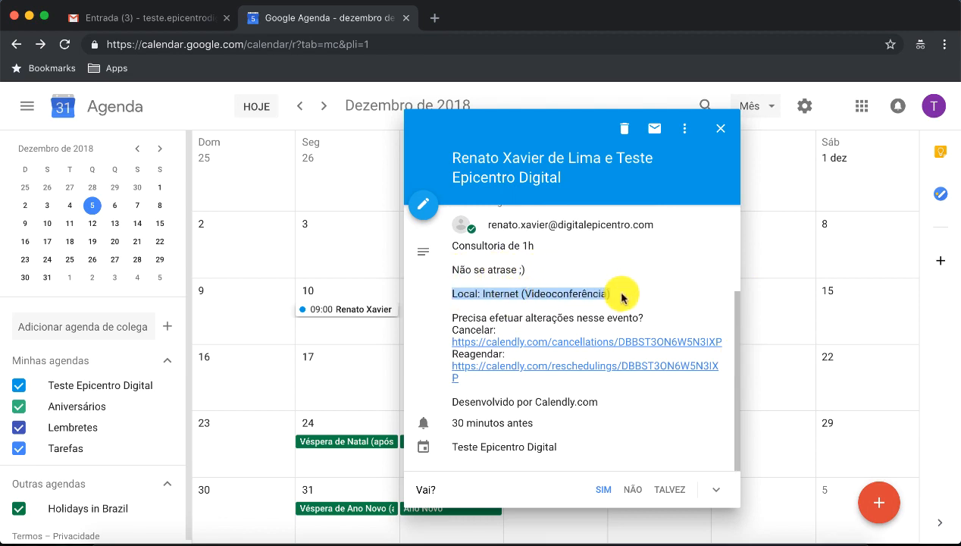
left_click(632, 298)
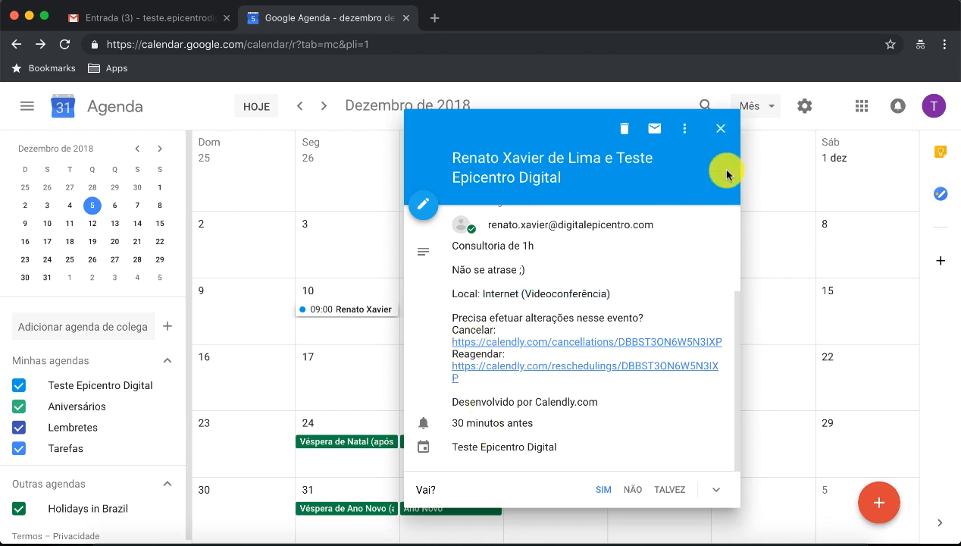
left_click(720, 127)
left_click(148, 21)
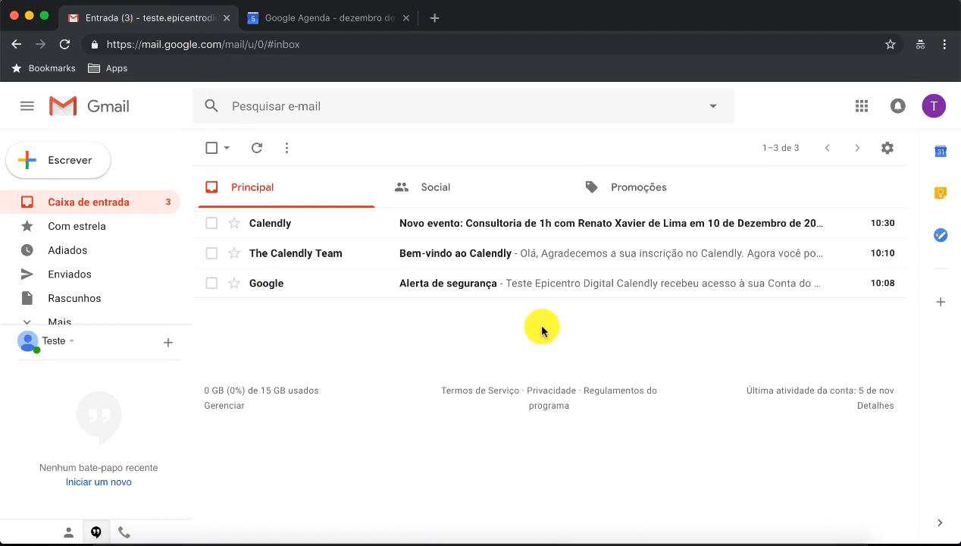
left_click(443, 226)
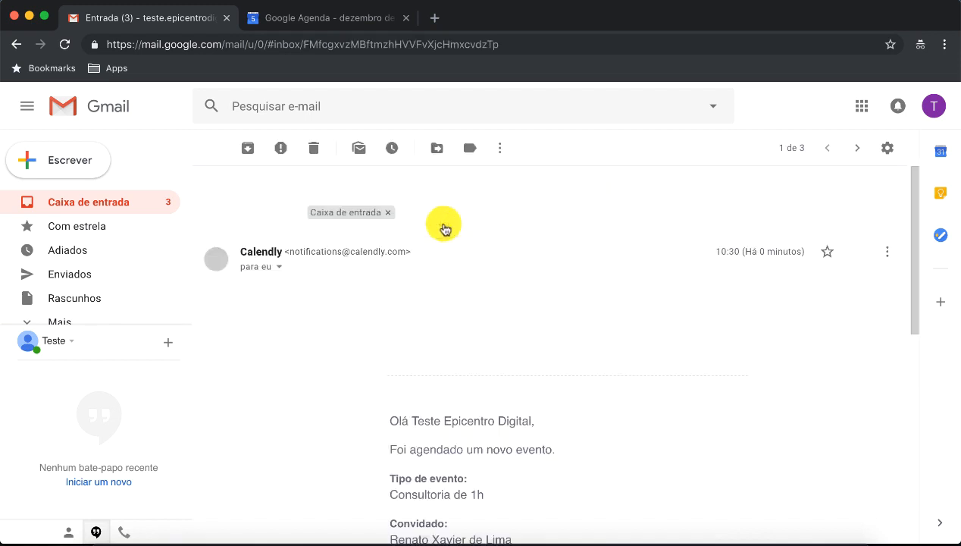
scroll(531, 364, "down", 5)
scroll(523, 325, "up", 1)
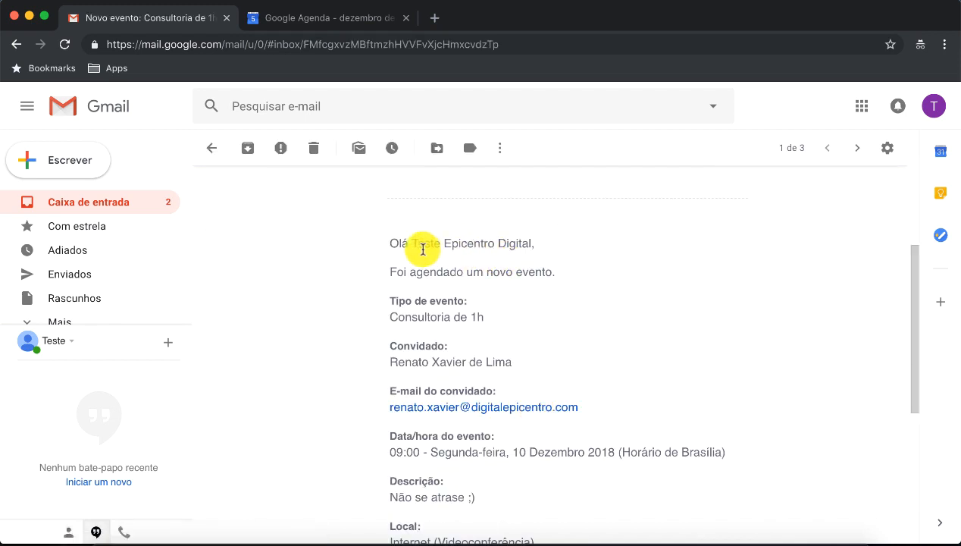
left_click_drag(423, 243, 553, 244)
left_click_drag(388, 271, 557, 273)
scroll(559, 295, "down", 2)
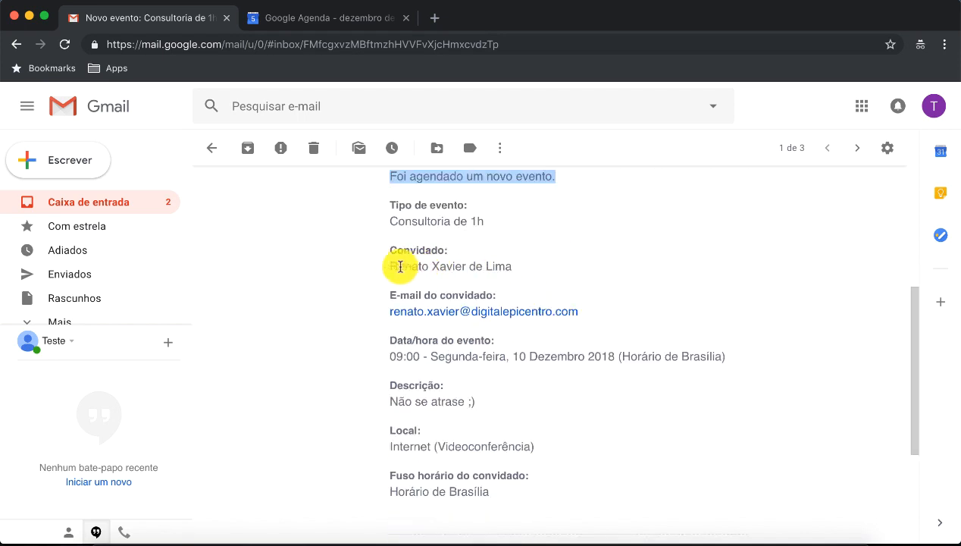
left_click_drag(389, 266, 522, 271)
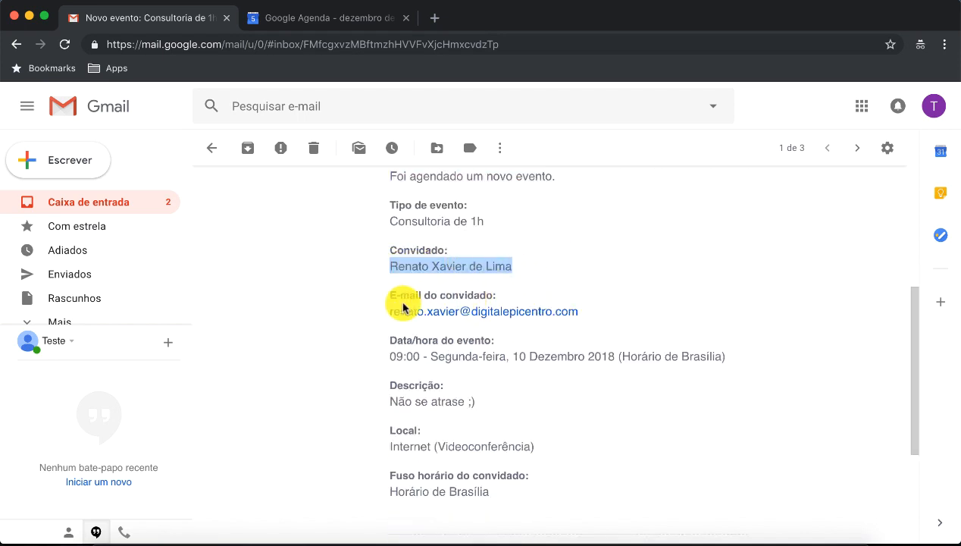
left_click_drag(385, 309, 590, 311)
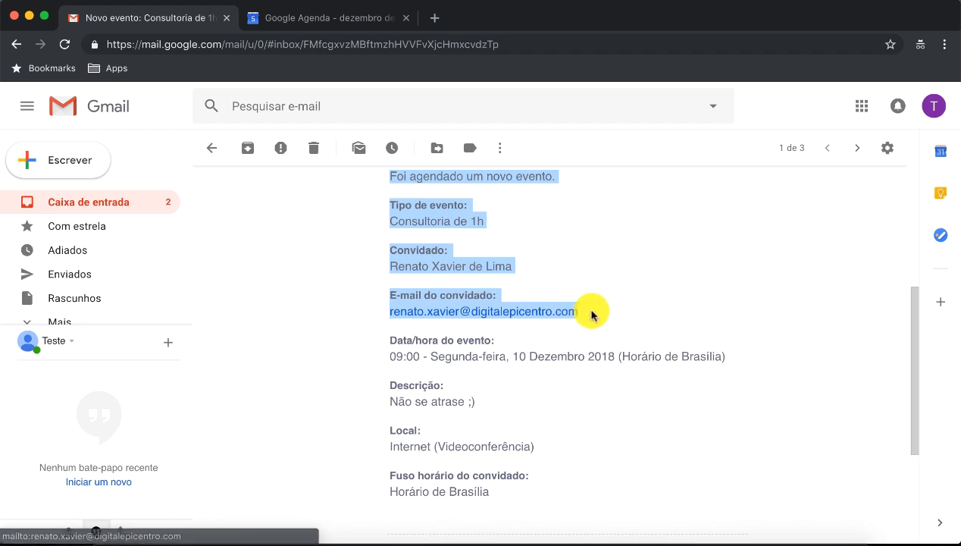
left_click(620, 313)
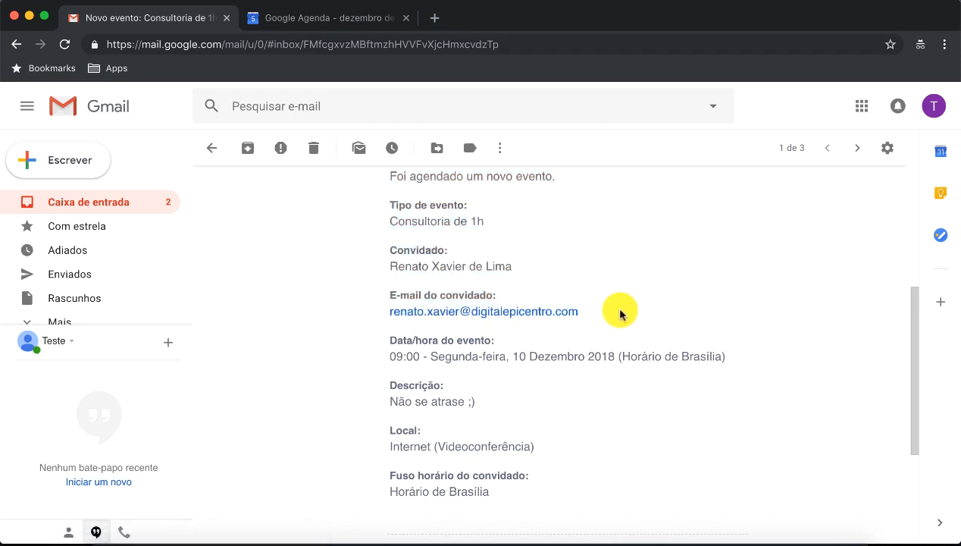
left_click_drag(389, 266, 522, 270)
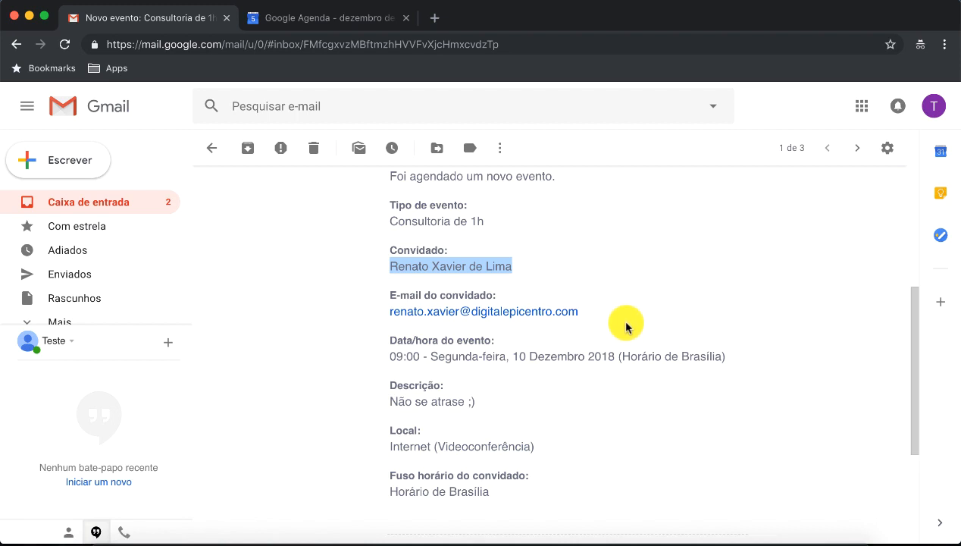
scroll(626, 326, "up", 1)
scroll(626, 327, "up", 2)
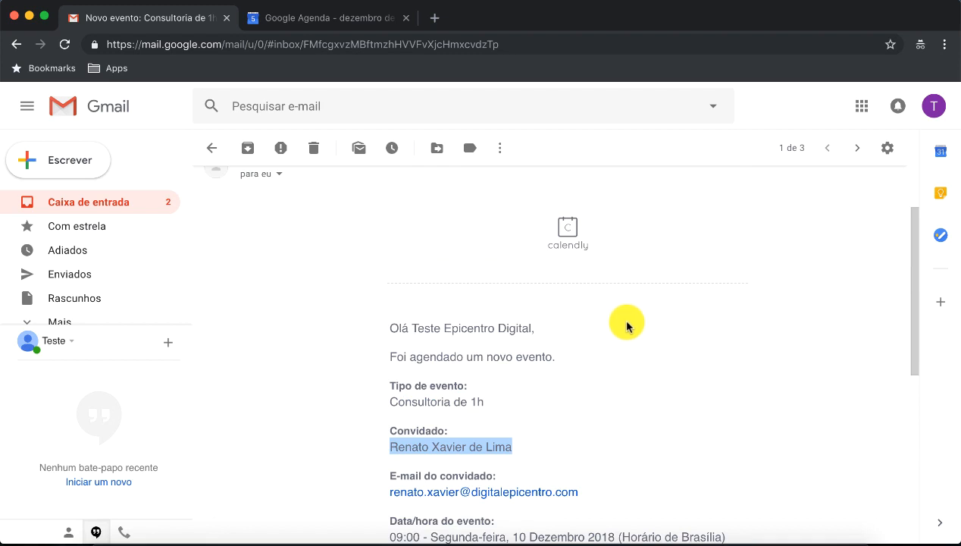
Step: Switch among the open Chrome windows to the other Gmail inbox and refresh it
right_click(504, 532)
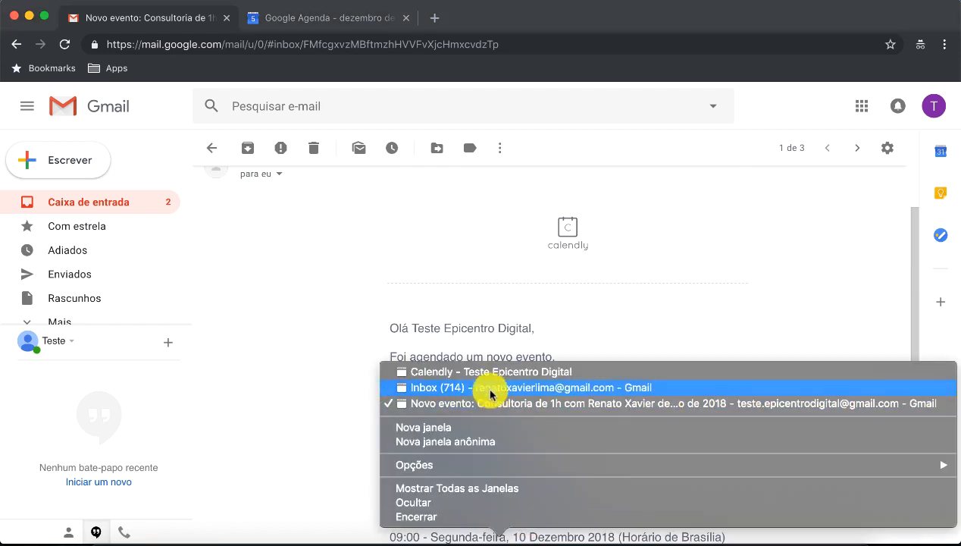
left_click(482, 388)
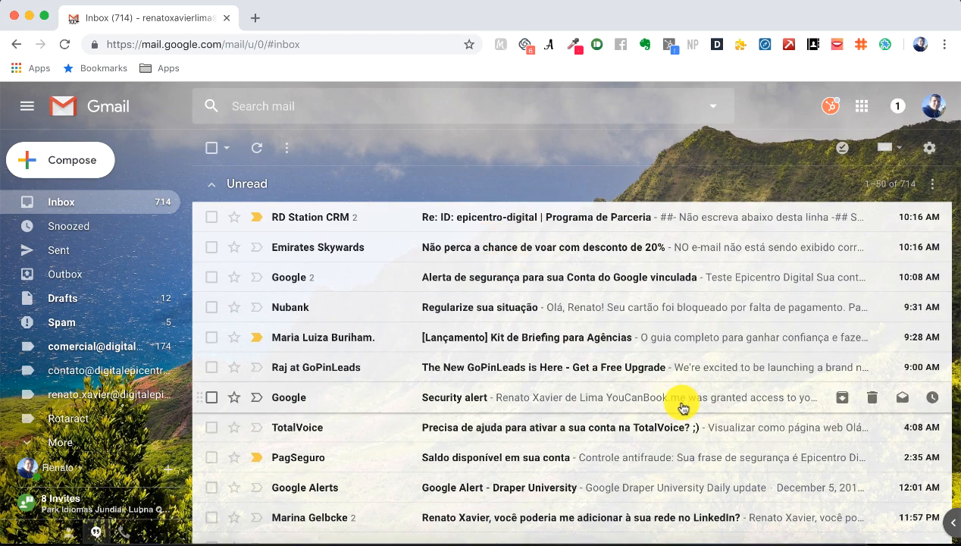
right_click(497, 541)
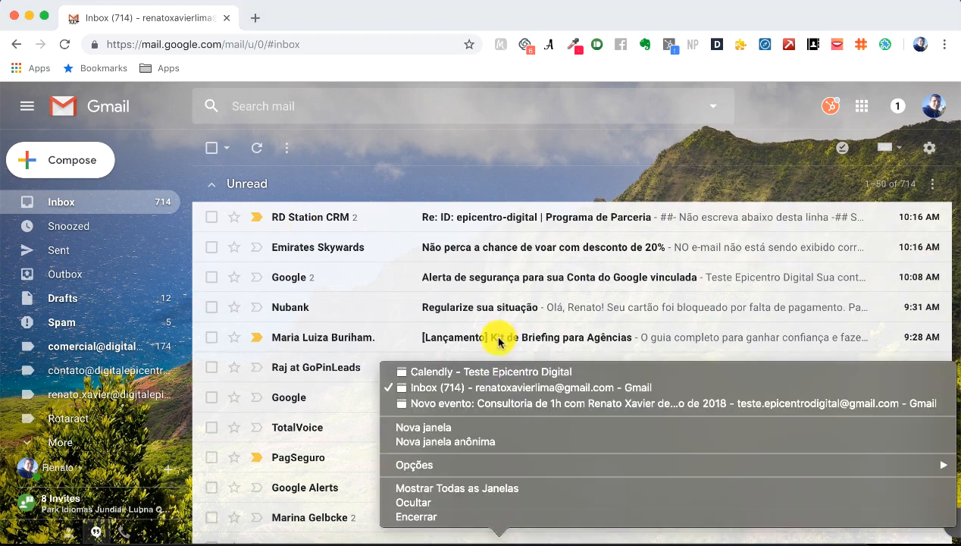
left_click(494, 371)
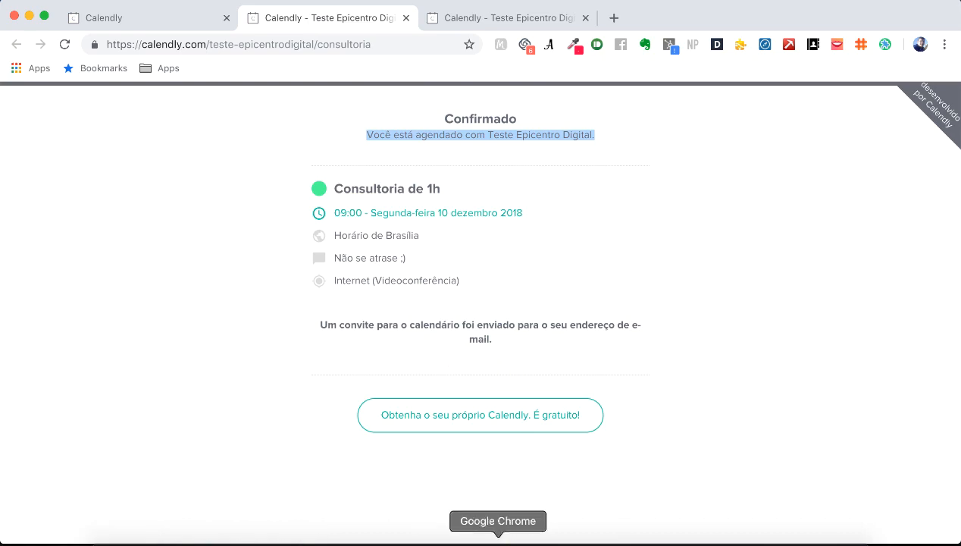
right_click(498, 542)
left_click(516, 389)
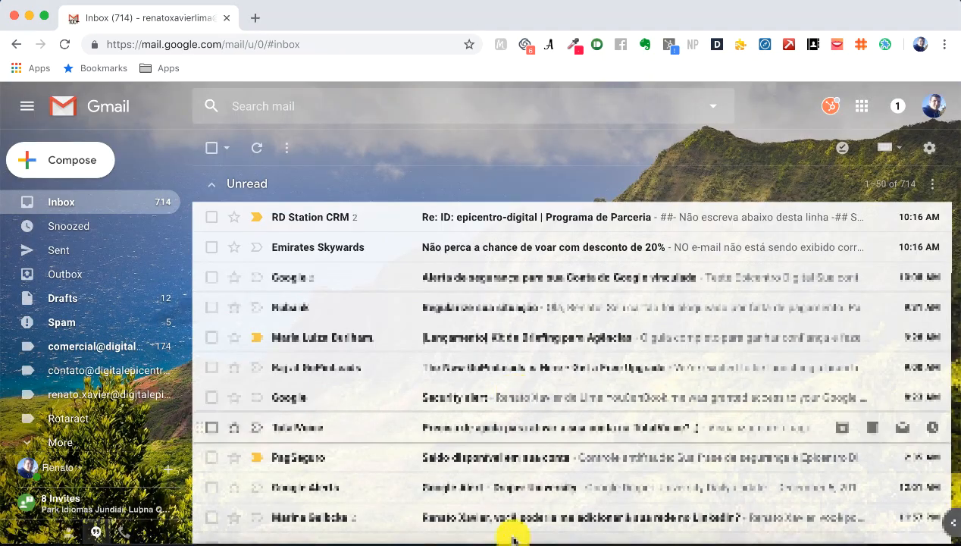
right_click(498, 540)
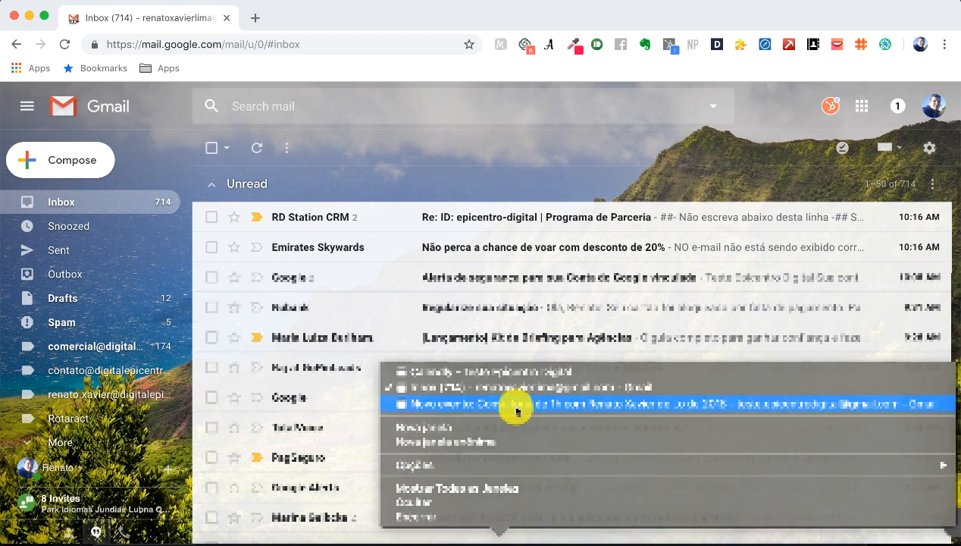
left_click(516, 404)
right_click(498, 540)
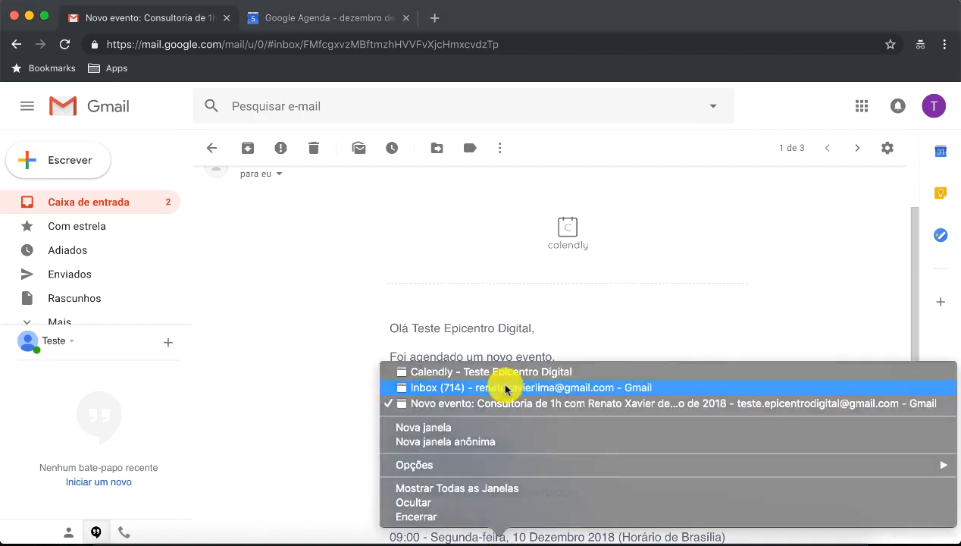
left_click(506, 389)
left_click(72, 201)
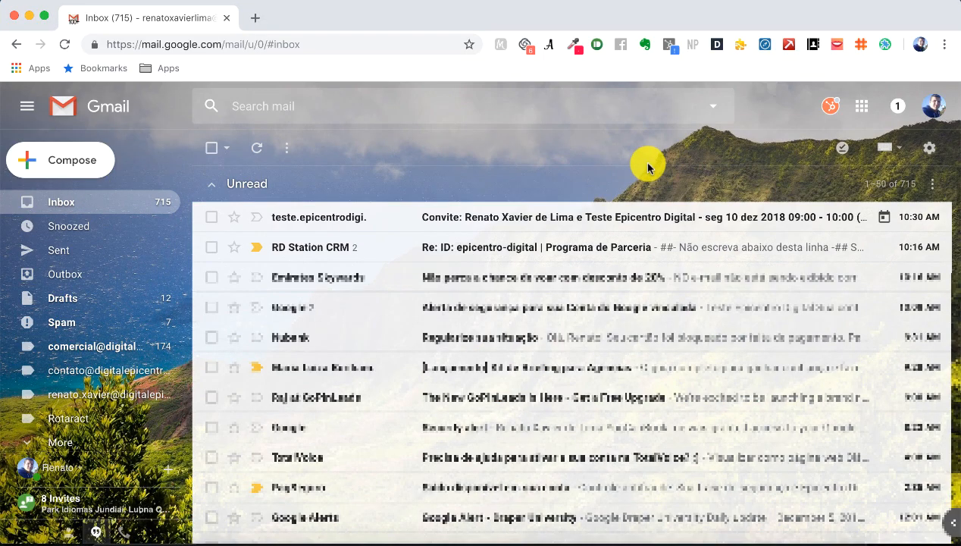
Step: Open the 10 Dec 09:00 invitation e-mail and choose 'Add to calendar'
left_click(324, 222)
scroll(598, 326, "down", 5)
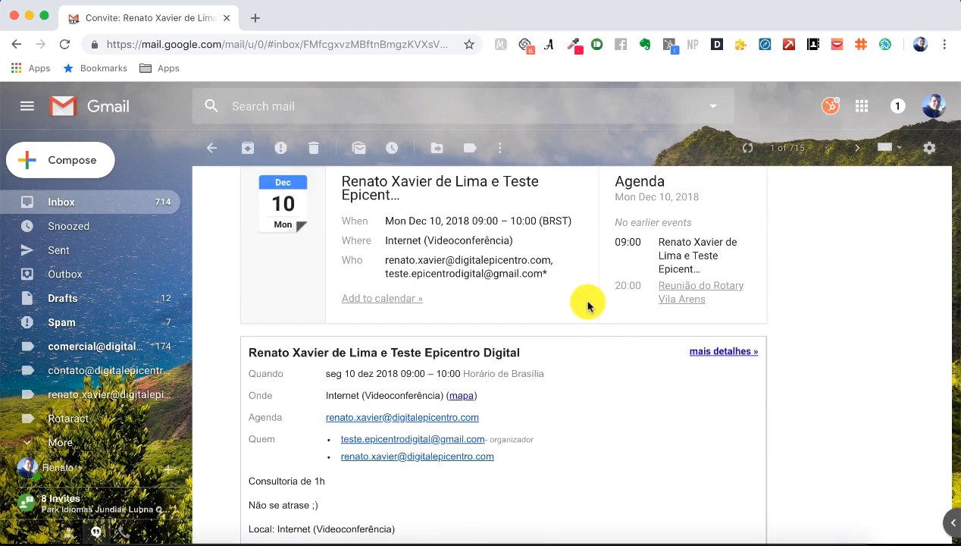
scroll(584, 306, "down", 2)
scroll(599, 305, "up", 2)
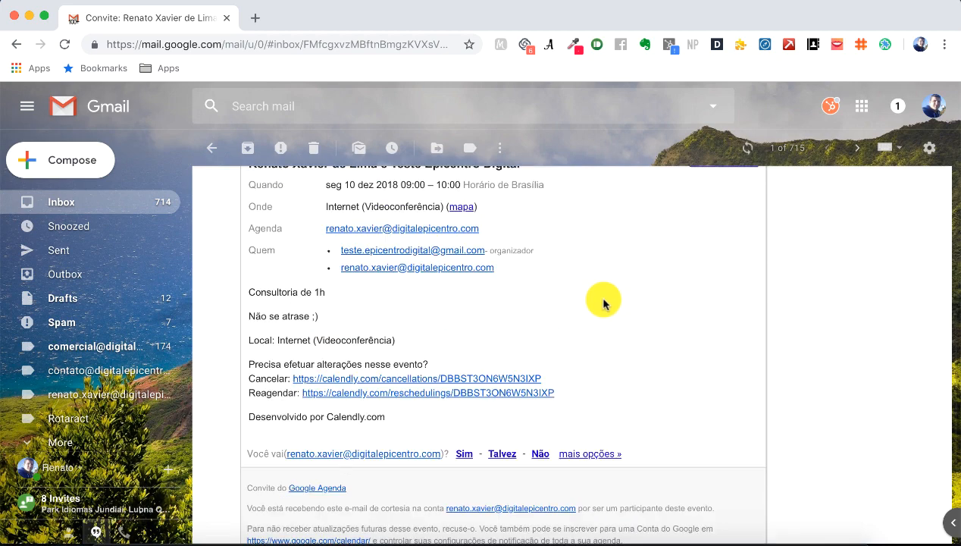
scroll(604, 303, "up", 5)
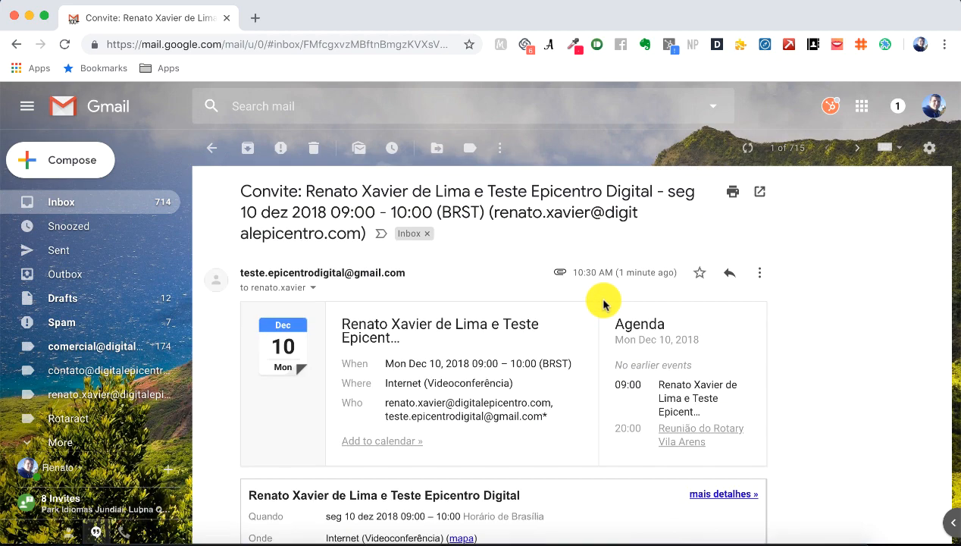
scroll(531, 357, "down", 3)
left_click(382, 305)
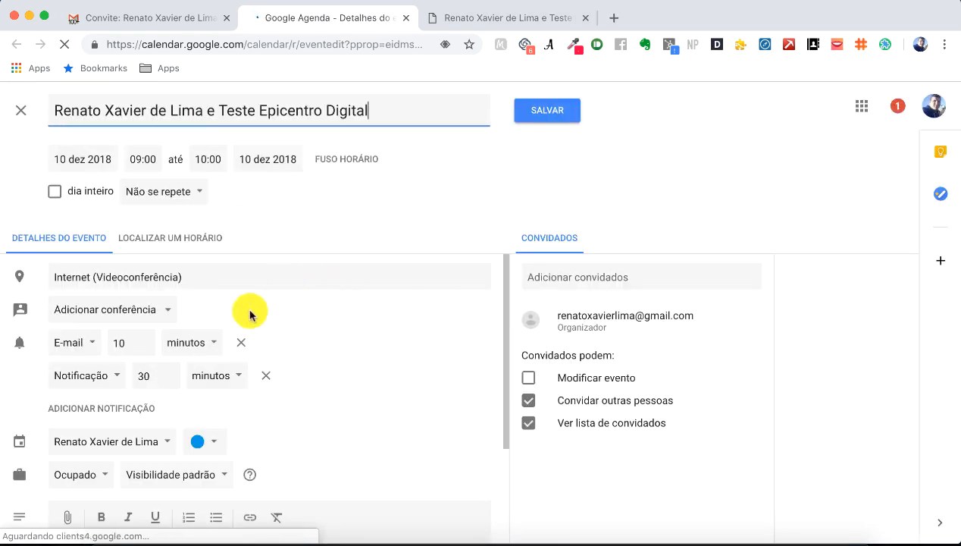
Step: Save the invited consultation on 10 December at 09:00, check its details, then go back to the Gmail invitation
left_click(547, 124)
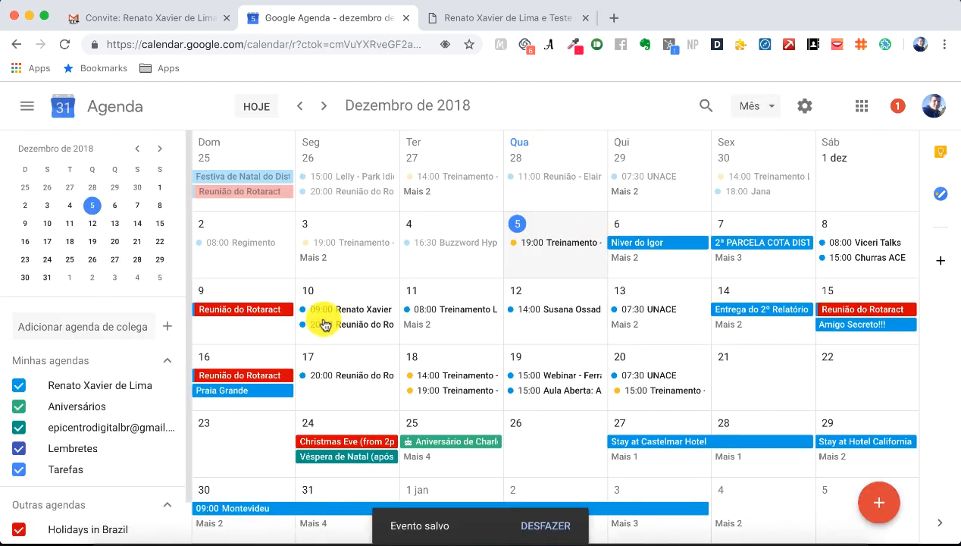
left_click(366, 310)
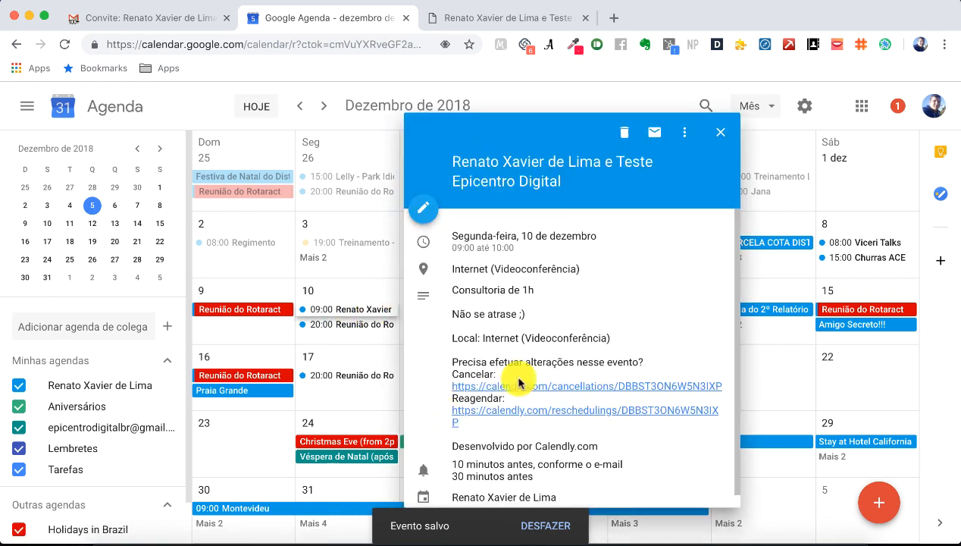
left_click(721, 132)
left_click(144, 17)
scroll(576, 350, "down", 10)
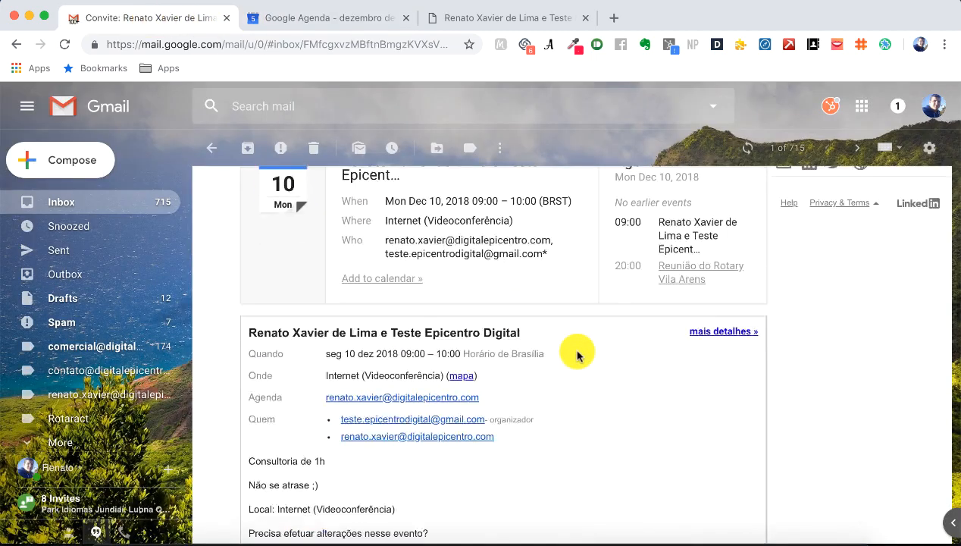
Step: Follow the invitation's Reagendar link to reschedule Consultoria de 1h in Calendly
scroll(535, 316, "up", 3)
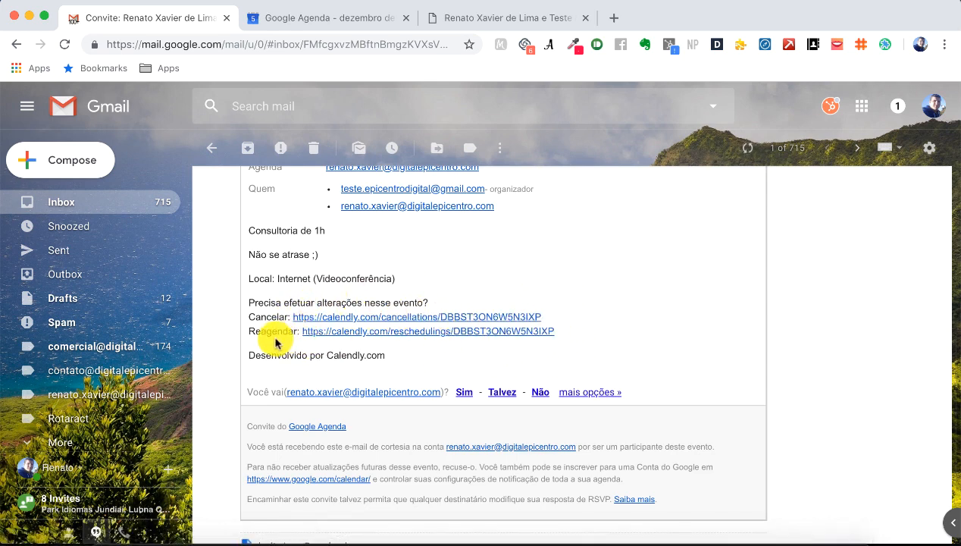
left_click(404, 332)
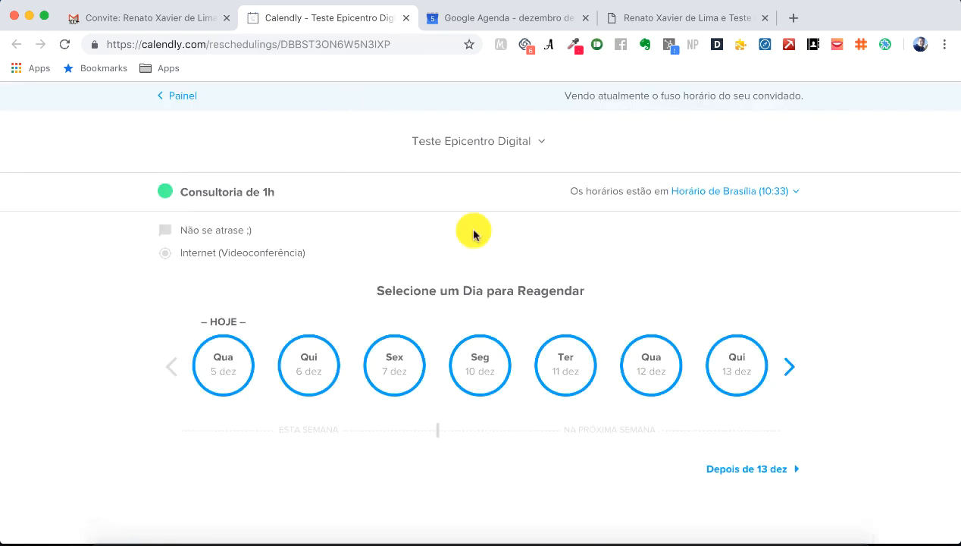
Step: Reschedule to Tuesday 11 December at 12:00 and begin typing a reason in Motivo do reagendamento
left_click(582, 371)
scroll(664, 401, "down", 3)
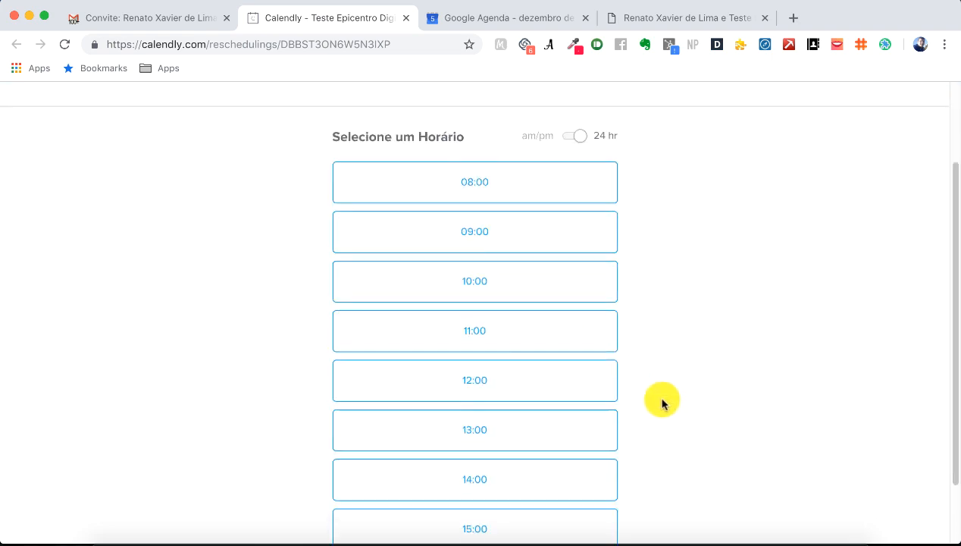
left_click(481, 384)
left_click(572, 382)
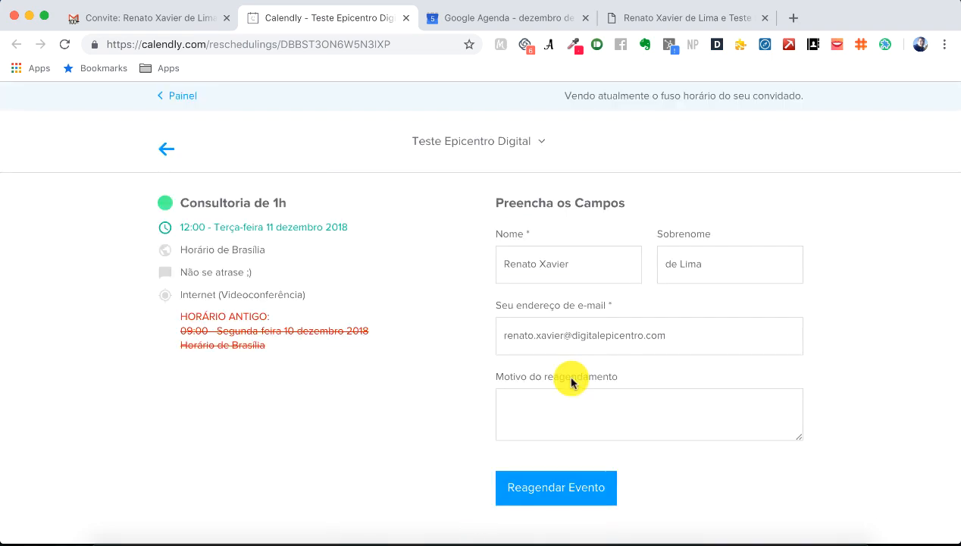
left_click(581, 391)
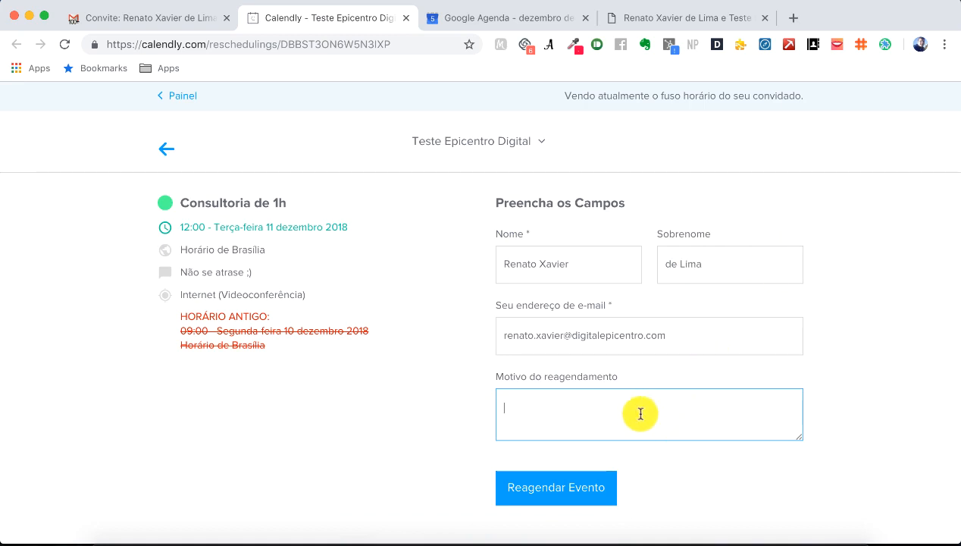
type("N")
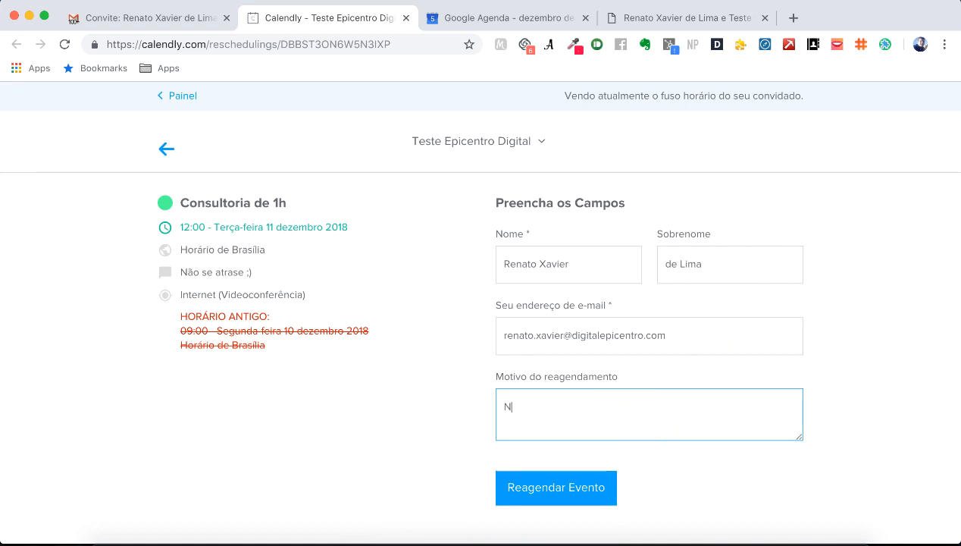
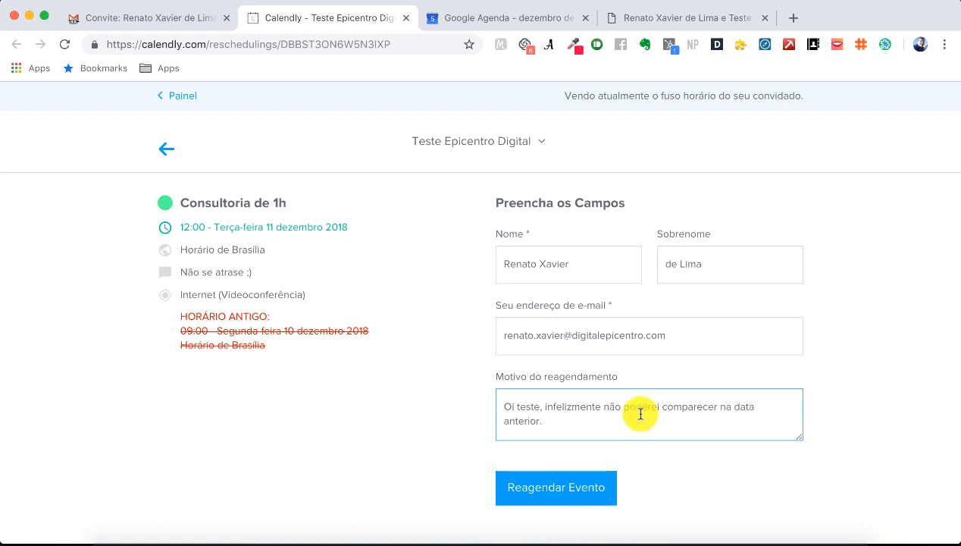
Step: Submit the reschedule and check the dashboard showing Consultoria de 1h at 12:00–13:00 on 11 December
left_click(583, 483)
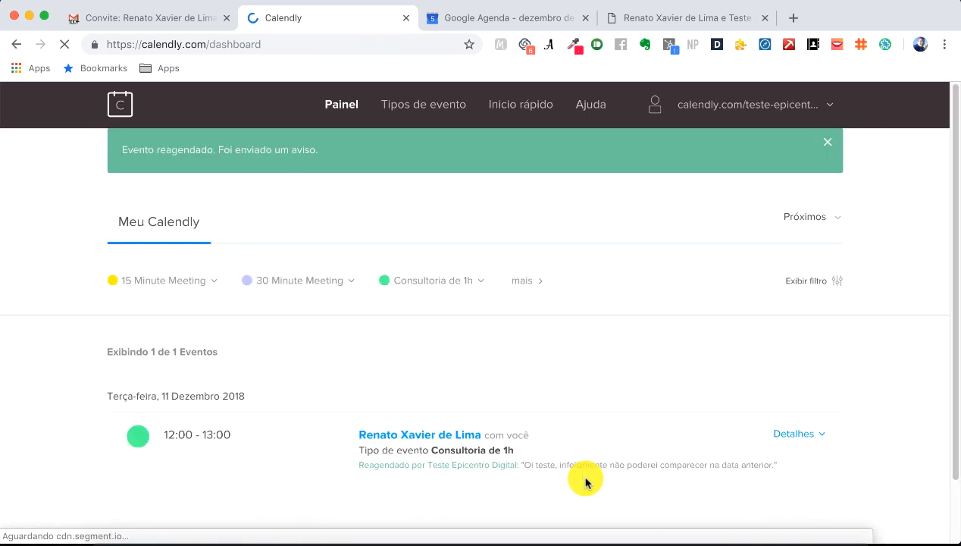
scroll(579, 447, "down", 2)
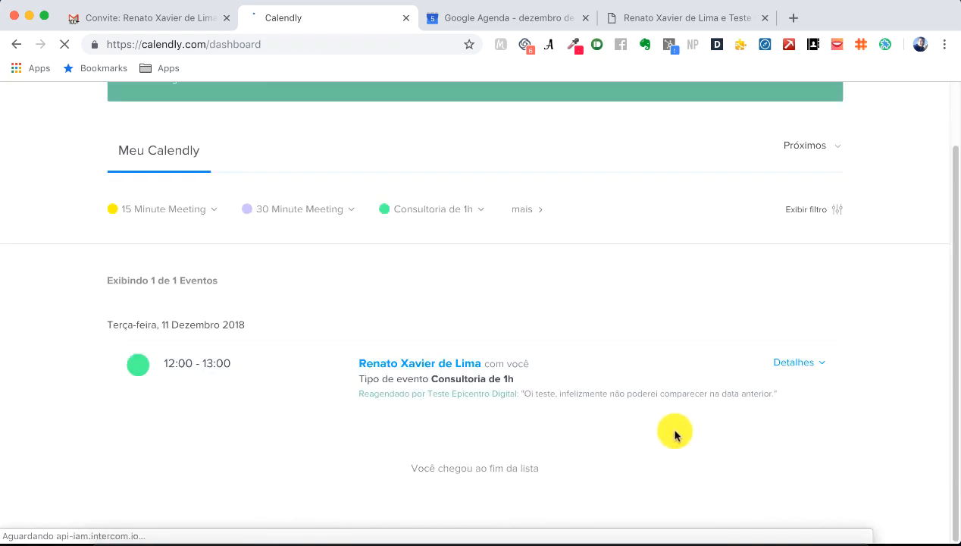
scroll(637, 405, "up", 2)
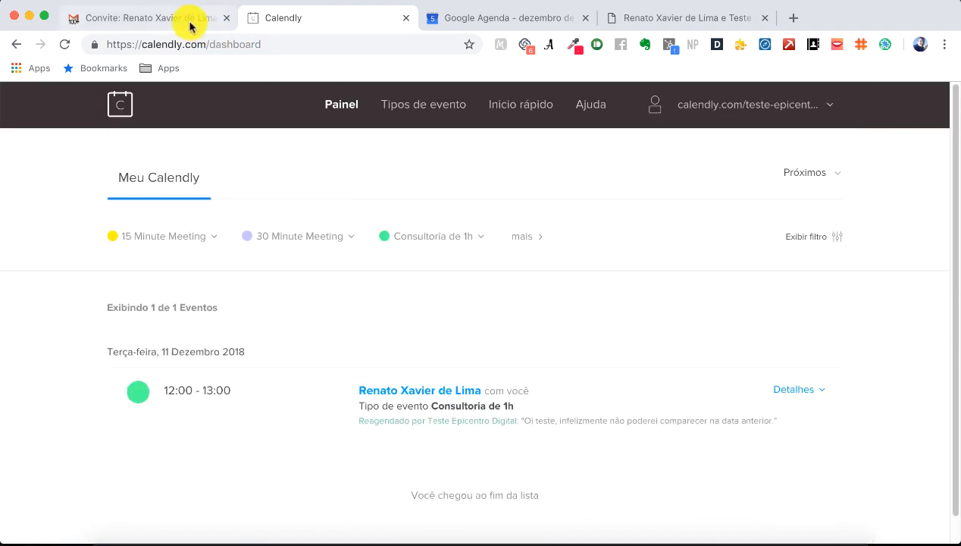
left_click(189, 19)
Step: Return to the inbox list and bring the test account's mail inbox forward
scroll(274, 204, "up", 5)
left_click(49, 203)
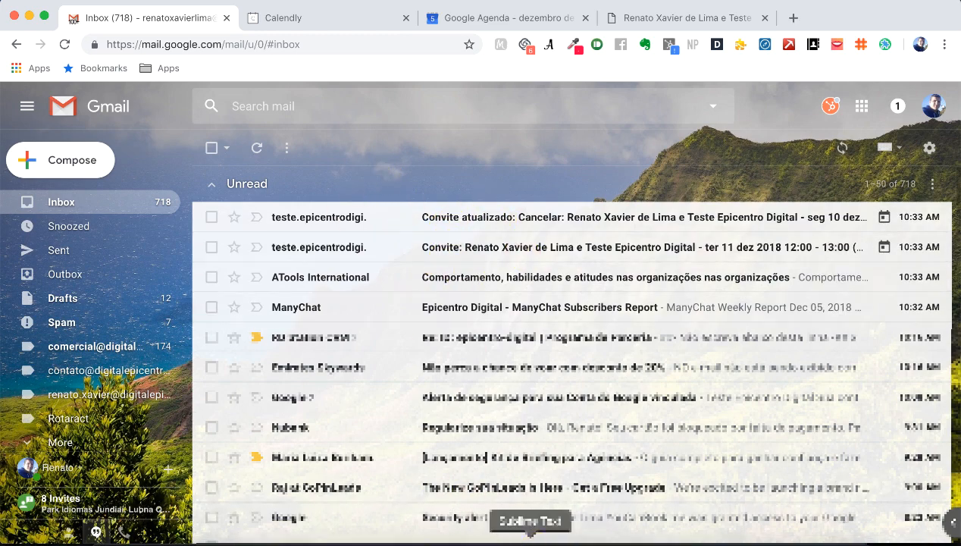
right_click(498, 540)
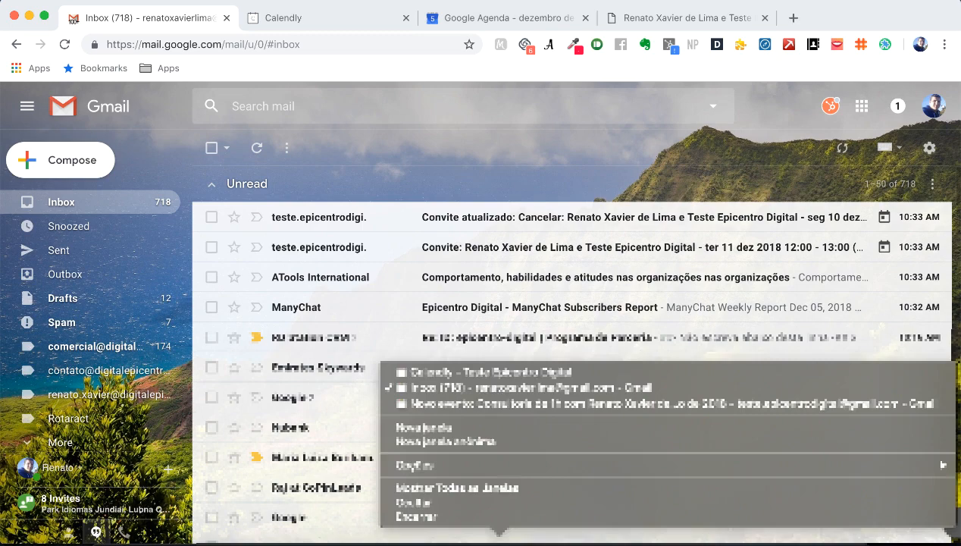
left_click(522, 371)
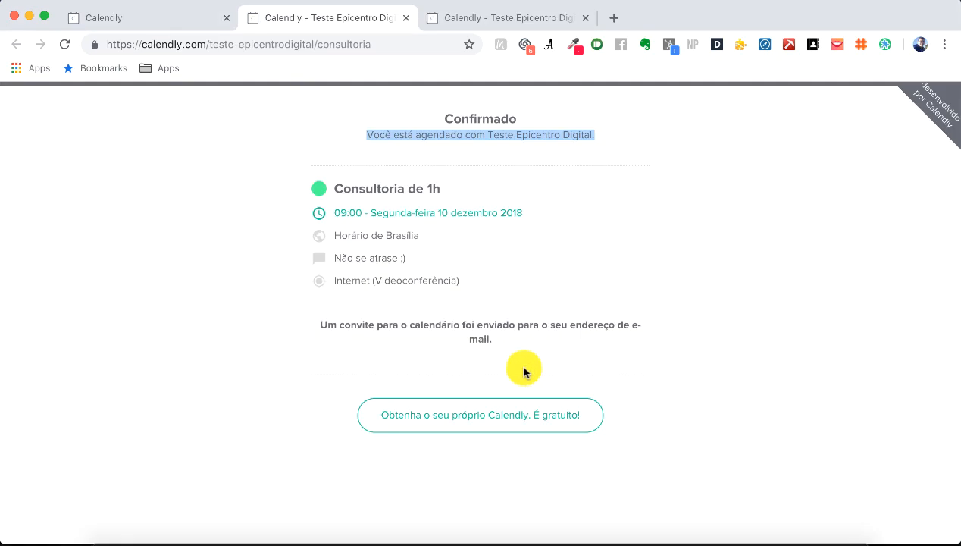
right_click(492, 540)
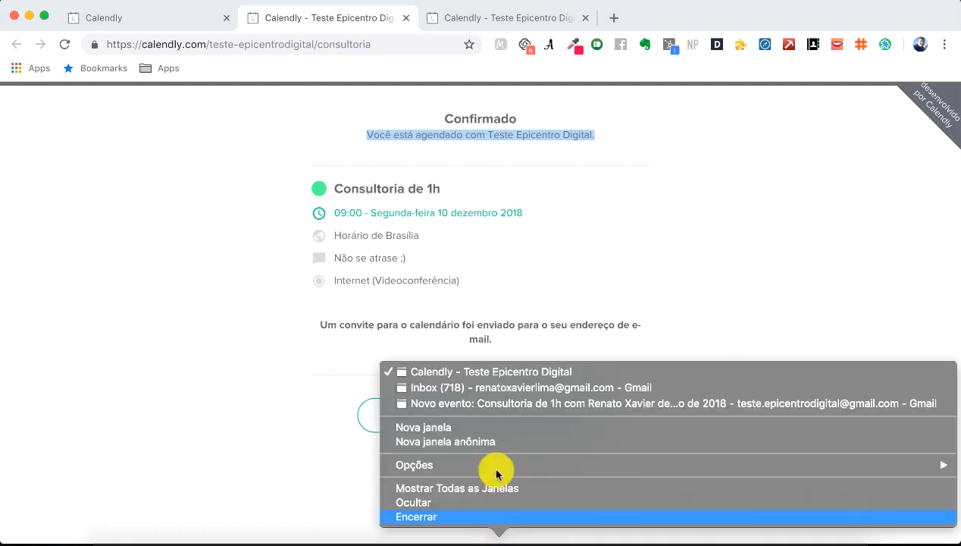
left_click(477, 404)
left_click(103, 211)
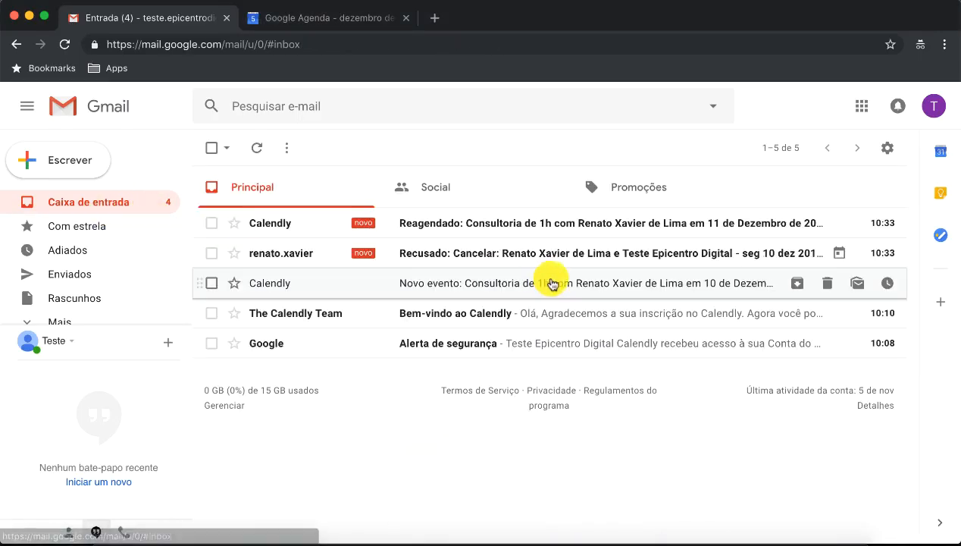
Step: Open the declined cancellation email and highlight 'Recusado: Cancelar:' and the old meeting time in its subject
left_click(439, 252)
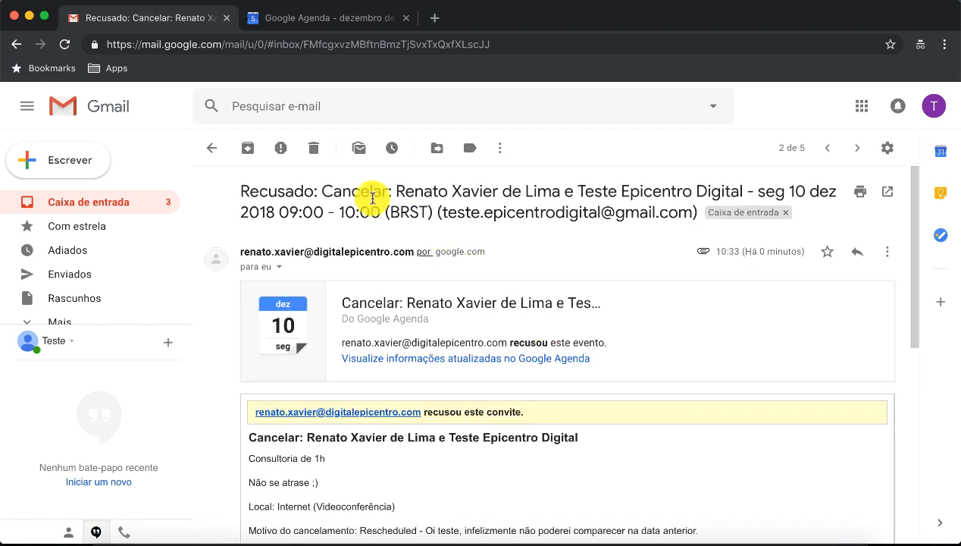
left_click_drag(241, 190, 407, 191)
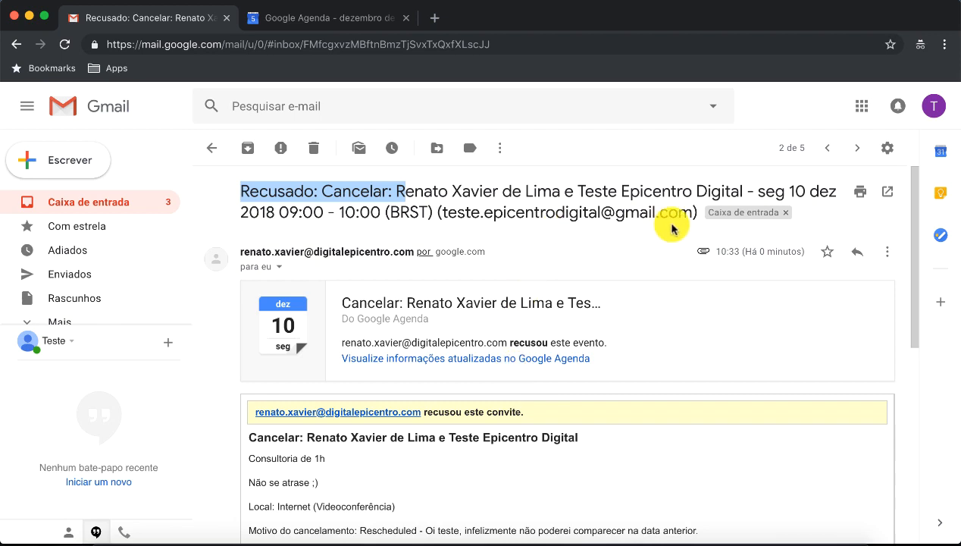
left_click_drag(290, 213, 385, 213)
scroll(436, 387, "down", 5)
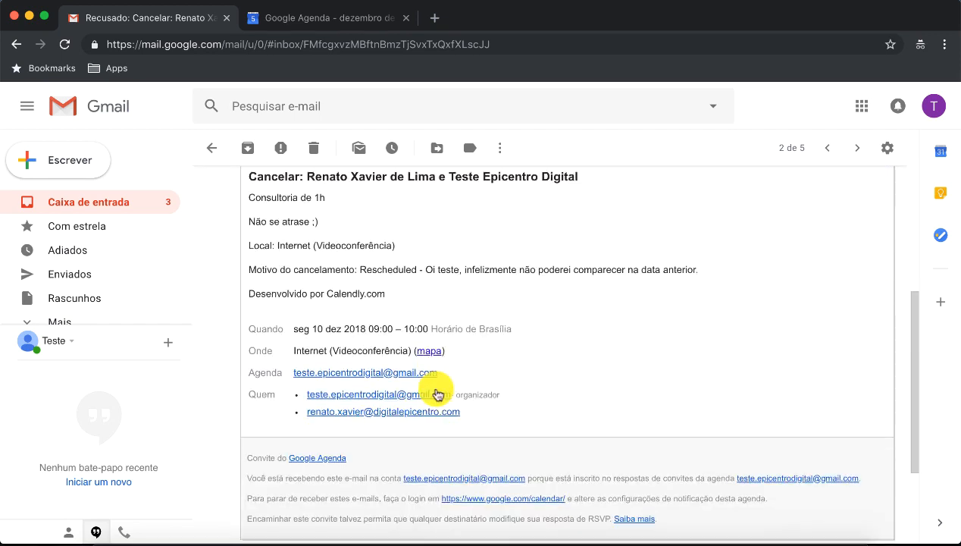
scroll(432, 386, "up", 3)
scroll(432, 383, "up", 3)
Step: Read the Reagendado notification email, then view the December 2018 Google Calendar
left_click(212, 148)
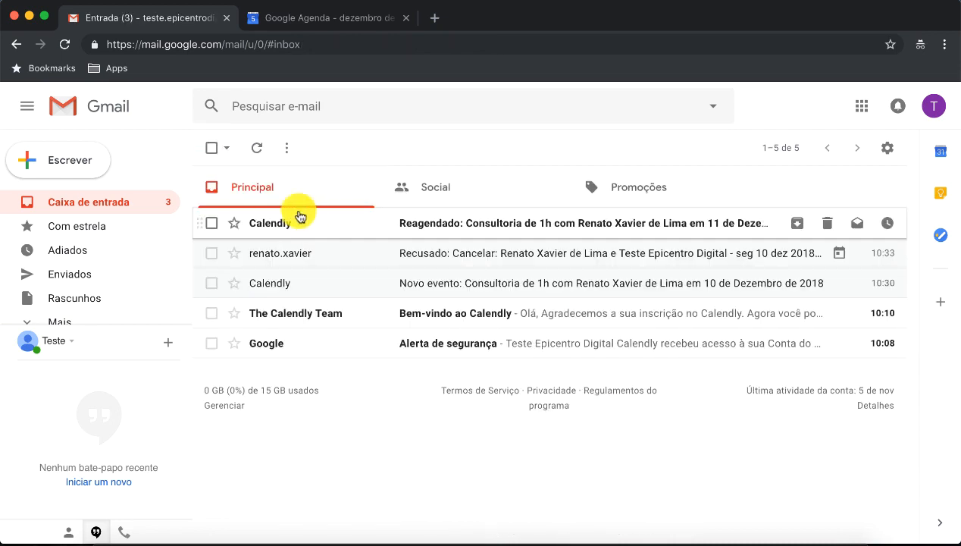
left_click(302, 219)
scroll(447, 303, "down", 3)
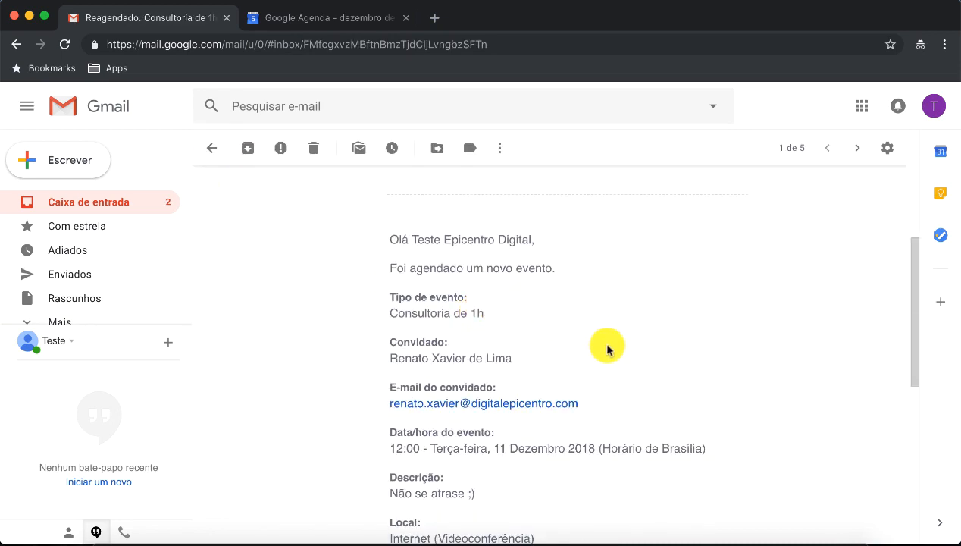
scroll(612, 350, "up", 1)
scroll(614, 350, "down", 4)
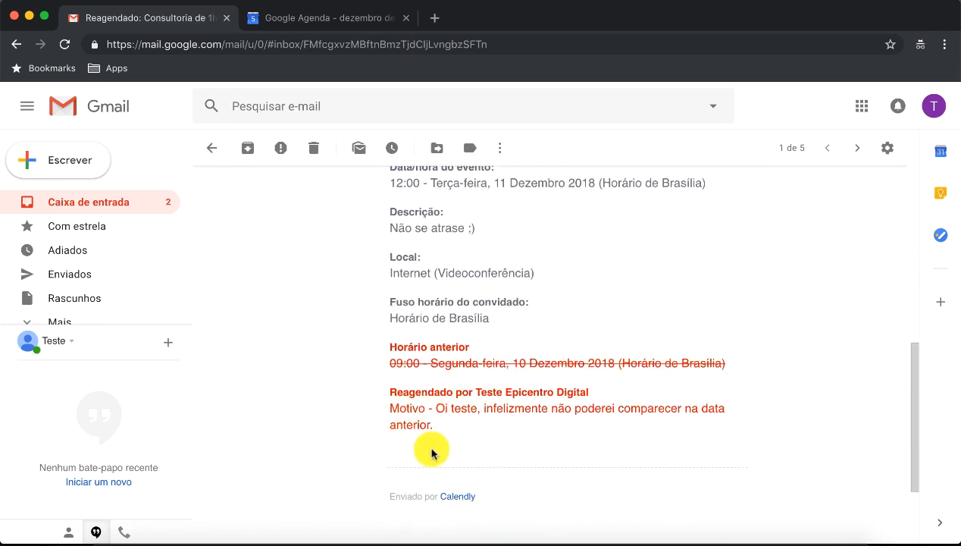
scroll(586, 372, "up", 5)
left_click(330, 21)
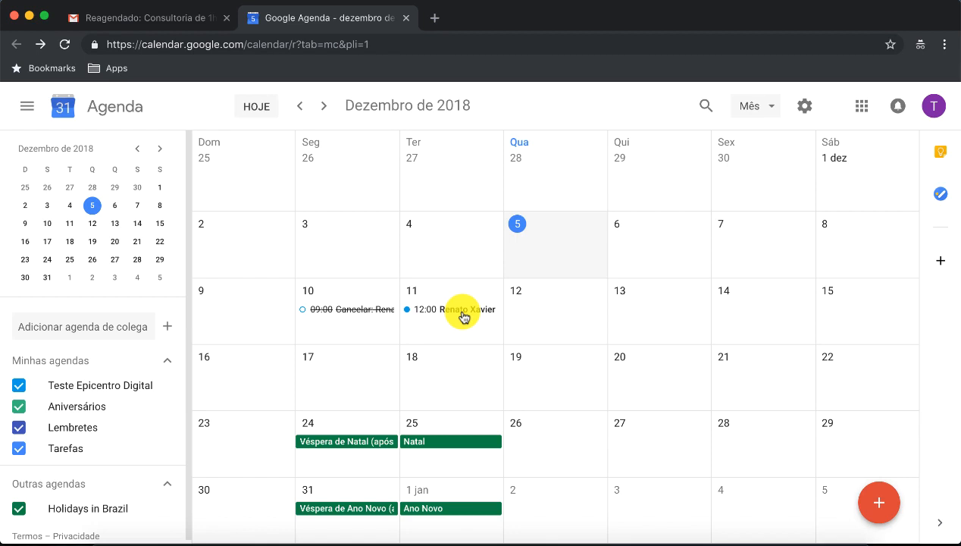
Step: Bring the Calendly window forward and flip through its event-type, Confirmado and public booking page tabs
right_click(498, 536)
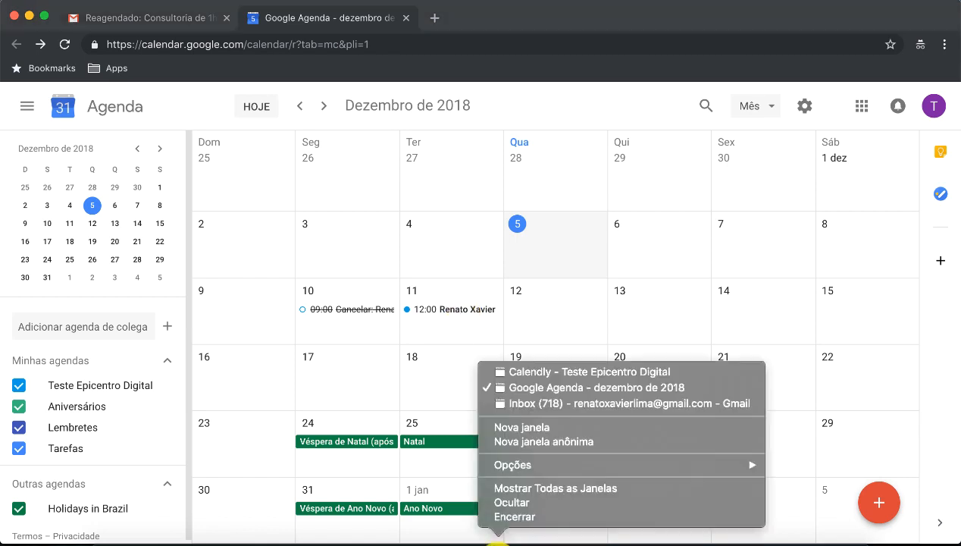
left_click(523, 373)
left_click(712, 201)
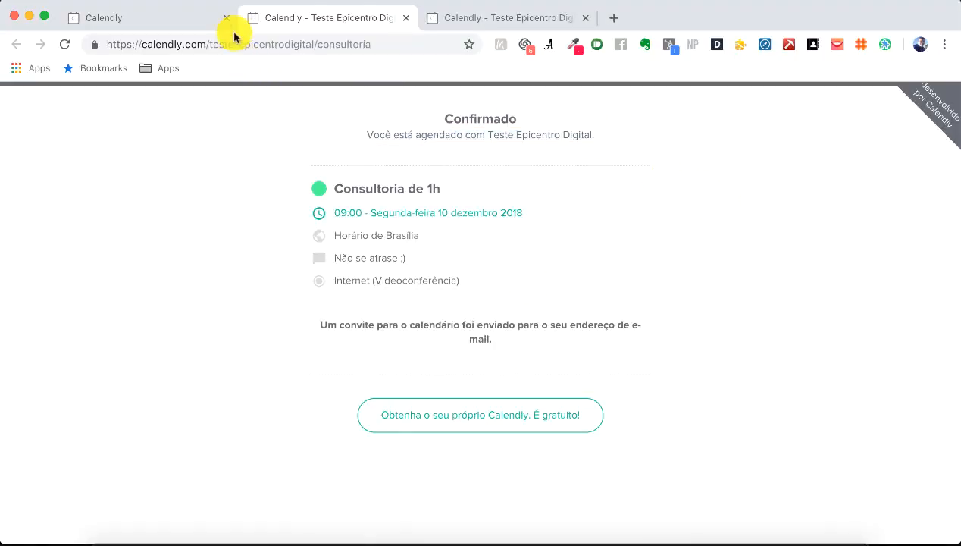
left_click(183, 22)
scroll(879, 363, "up", 3)
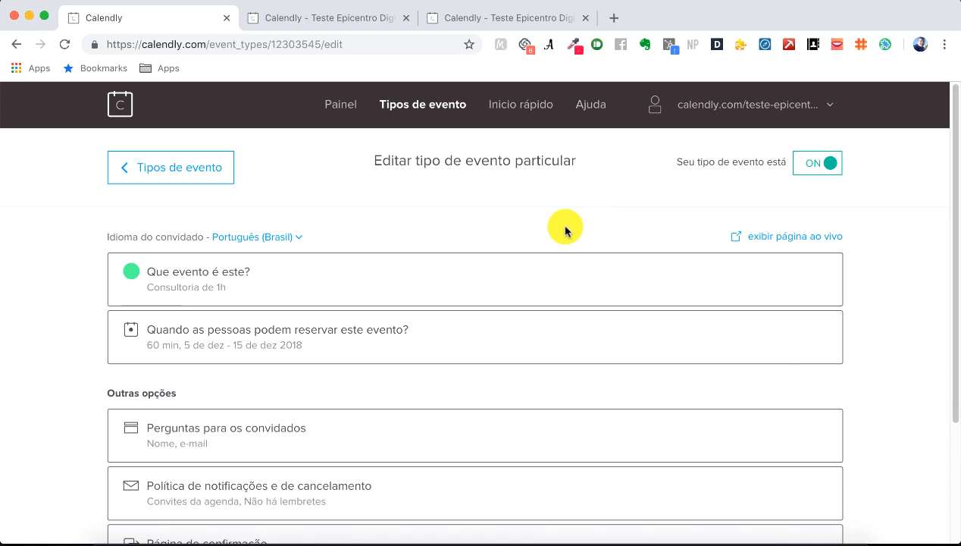
left_click(360, 20)
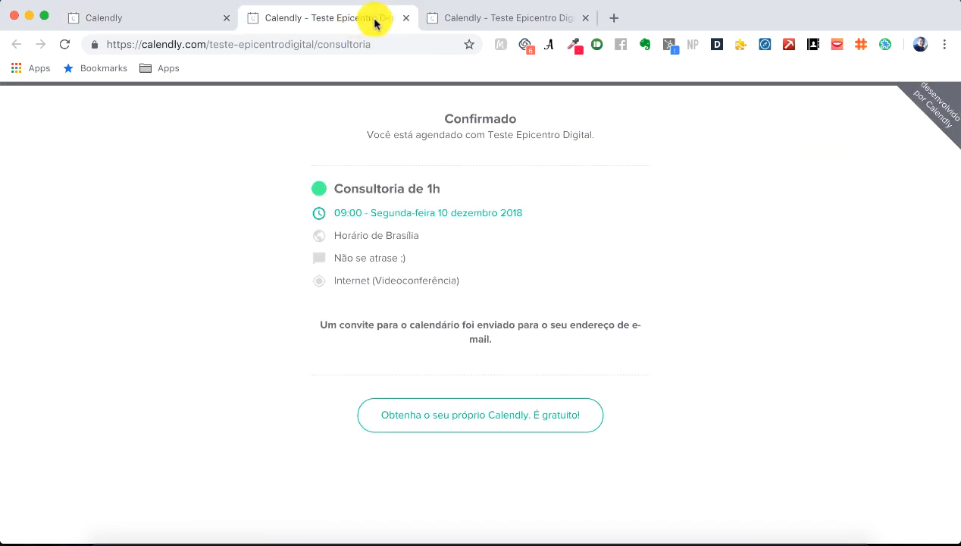
left_click(476, 21)
Step: Cycle through the personal mail and Google Calendar windows, ending on the Calendly booking page
right_click(498, 539)
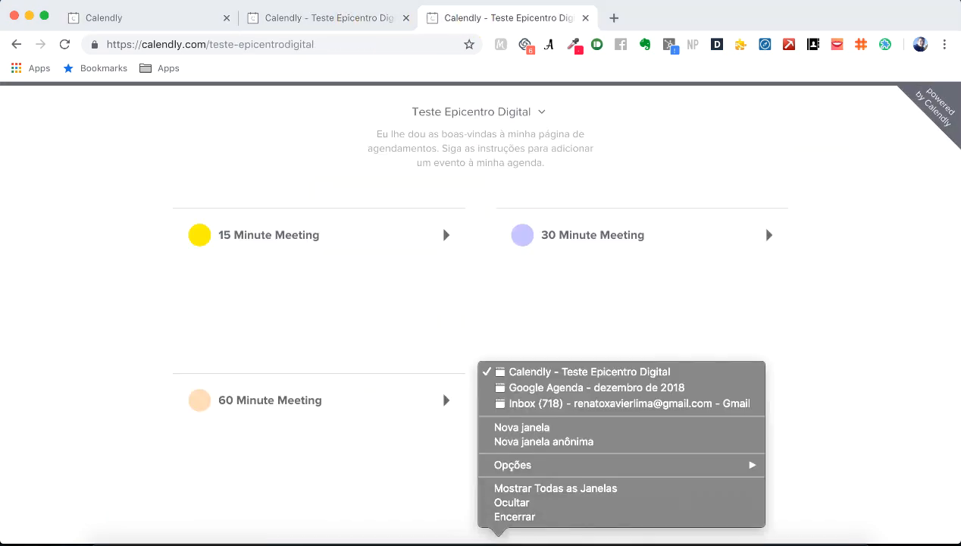
left_click(529, 408)
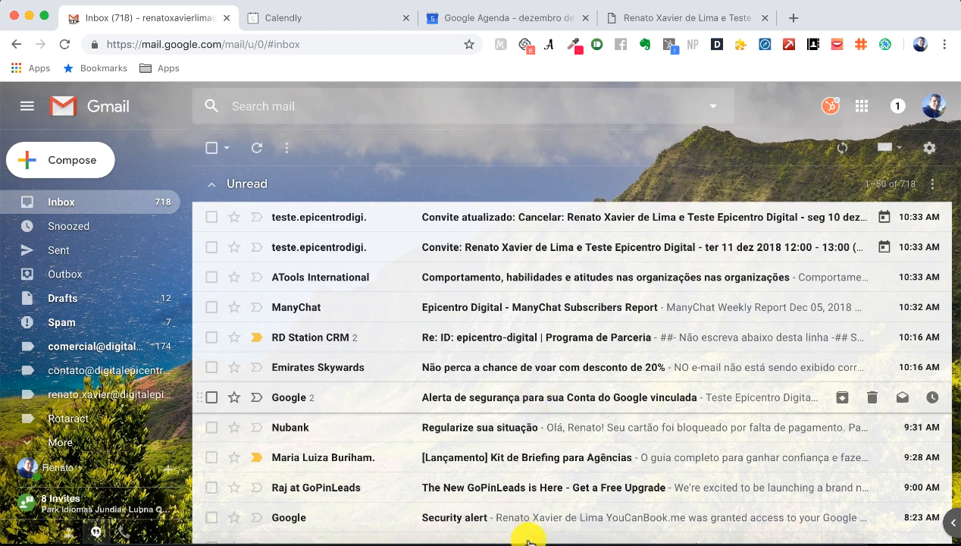
right_click(528, 540)
left_click(548, 388)
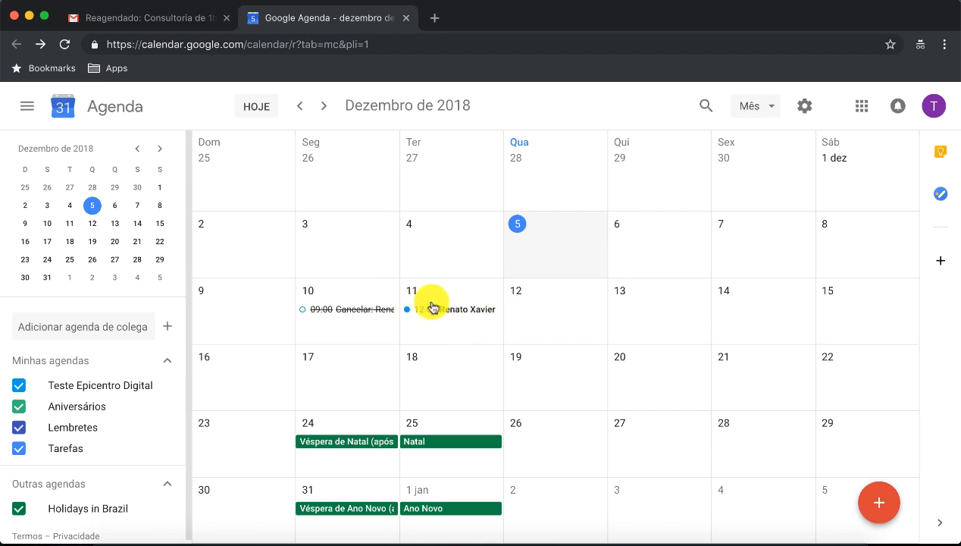
right_click(497, 540)
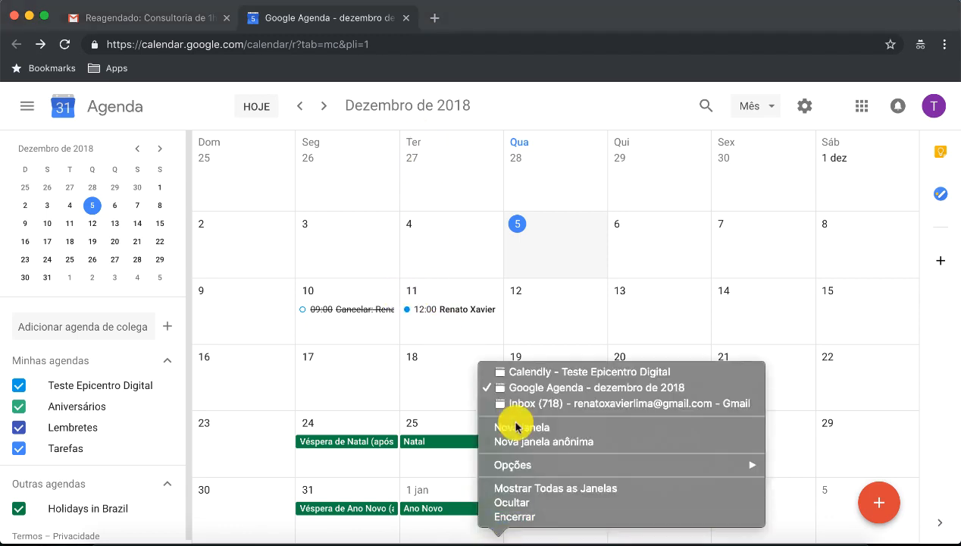
left_click(528, 374)
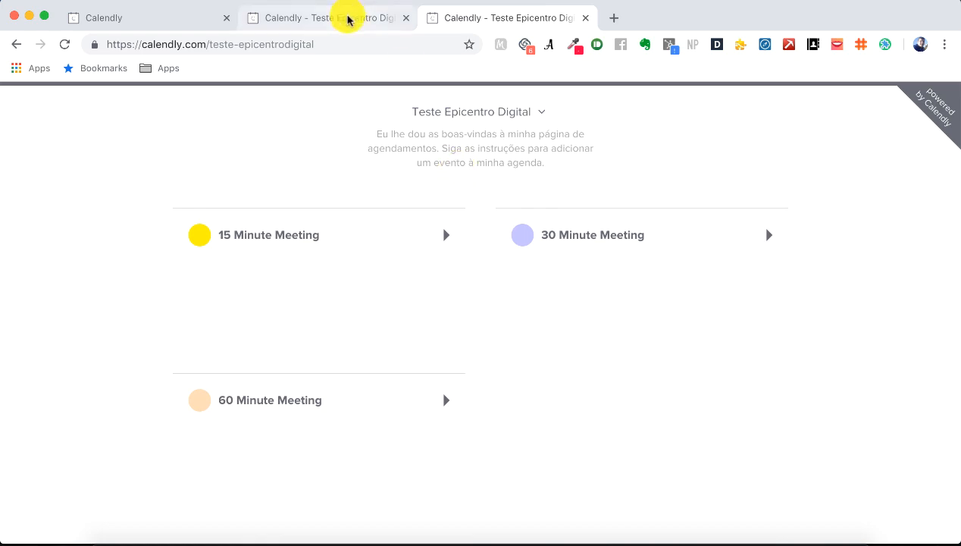
Step: Reload the booking page, view 11 December's remaining slots (08:00–10:00, 14:00–16:00), then return to Gmail
left_click(347, 19)
left_click(401, 44)
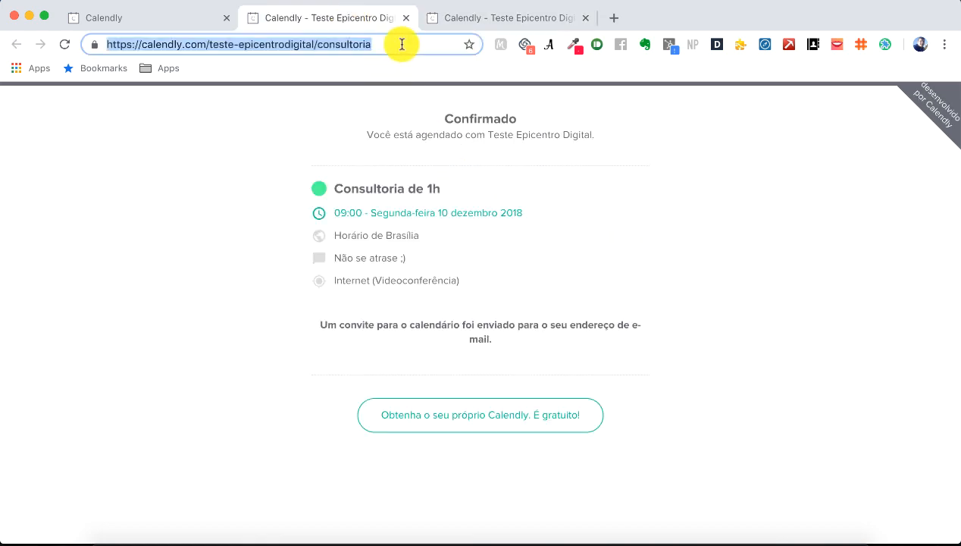
key("Return")
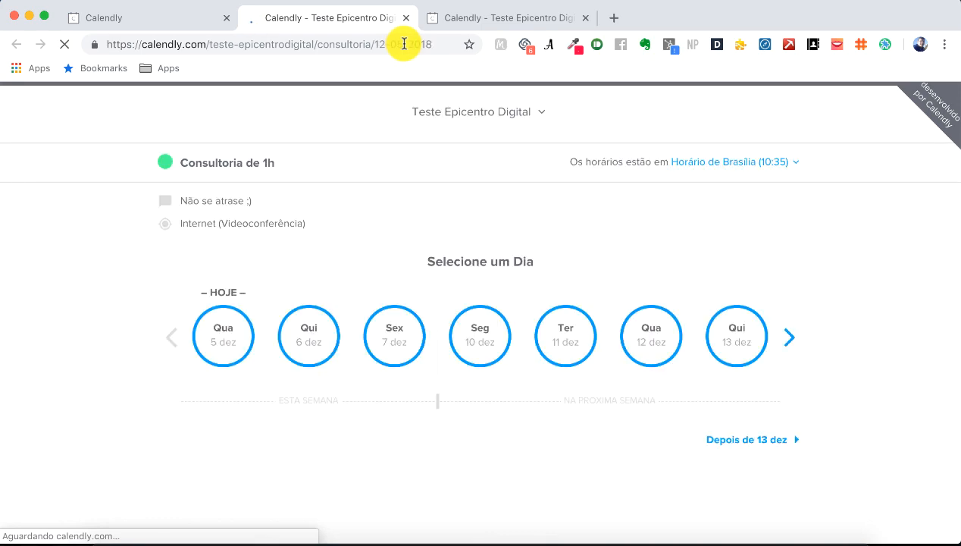
left_click(570, 337)
scroll(713, 326, "down", 1)
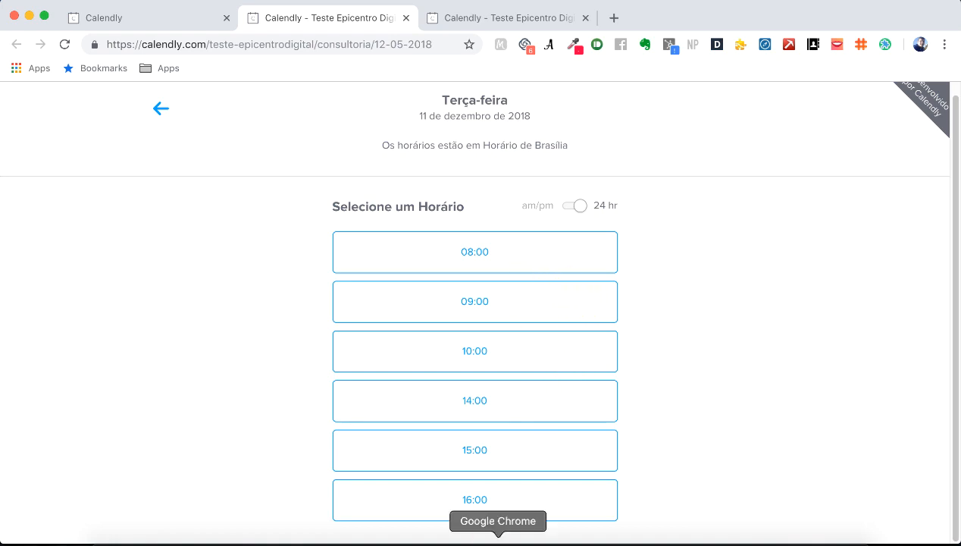
right_click(497, 542)
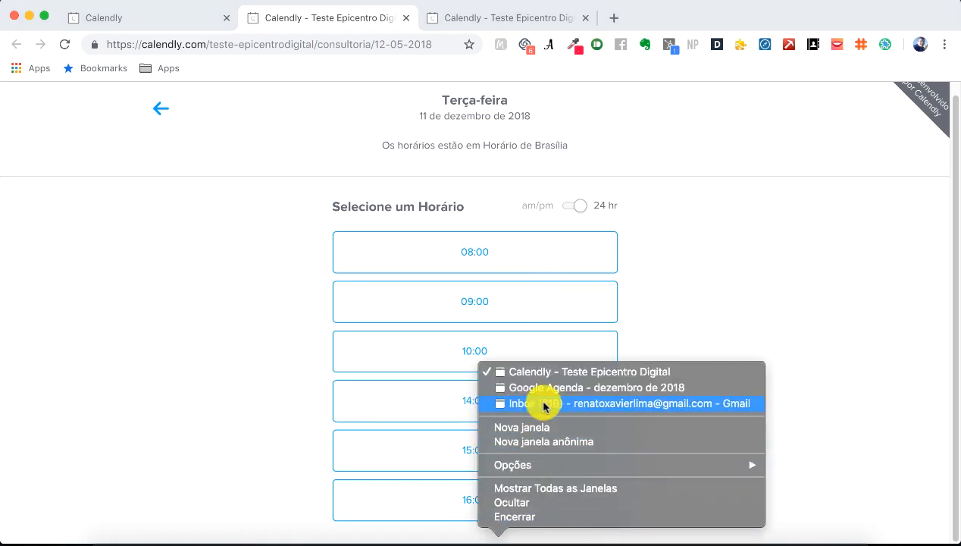
left_click(544, 404)
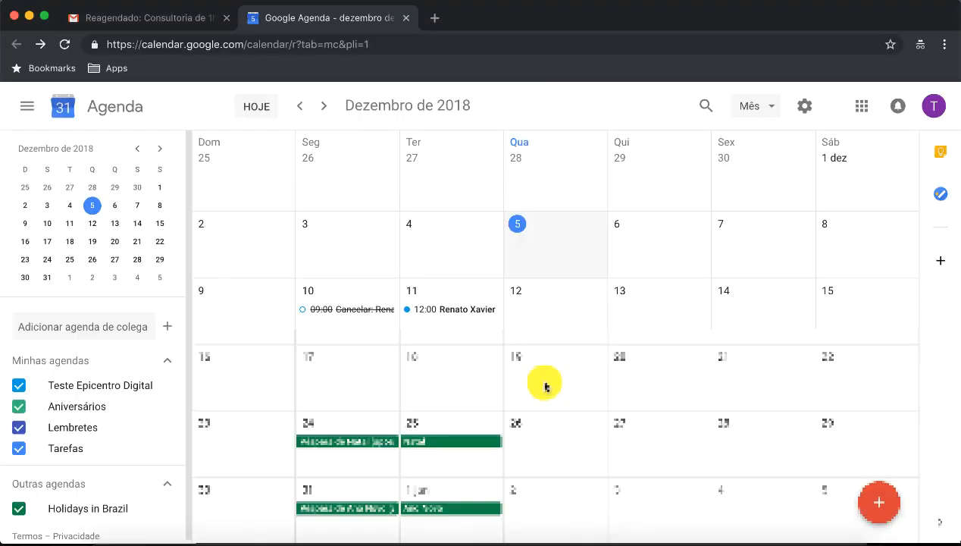
Step: Create and save a 'Reunião' event on Thursday 13 December from 09:00 to 12:00
left_click(658, 317)
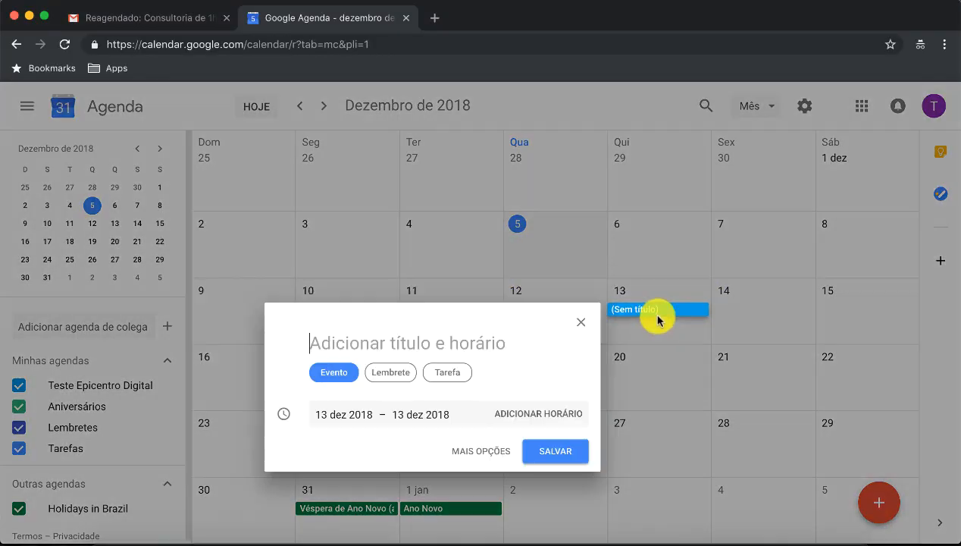
type("Reunião")
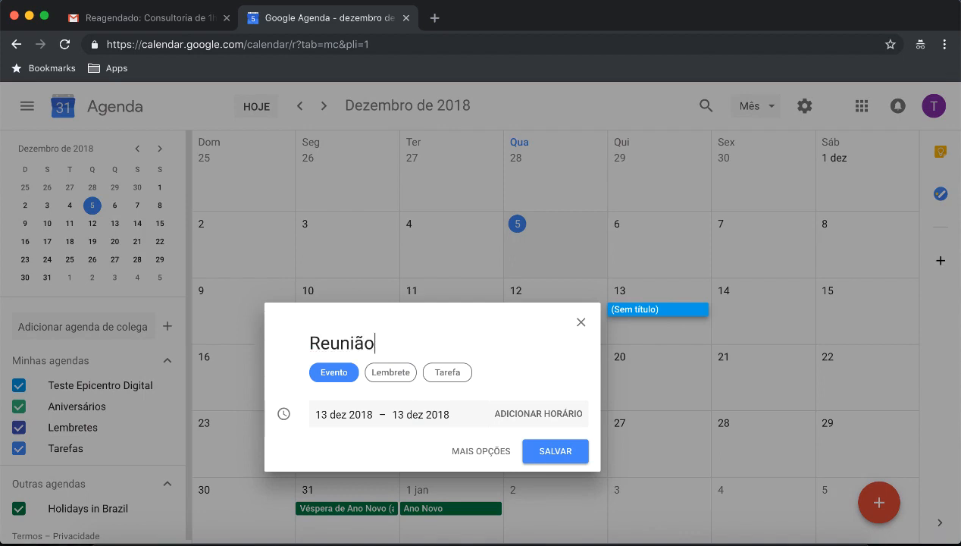
left_click(519, 415)
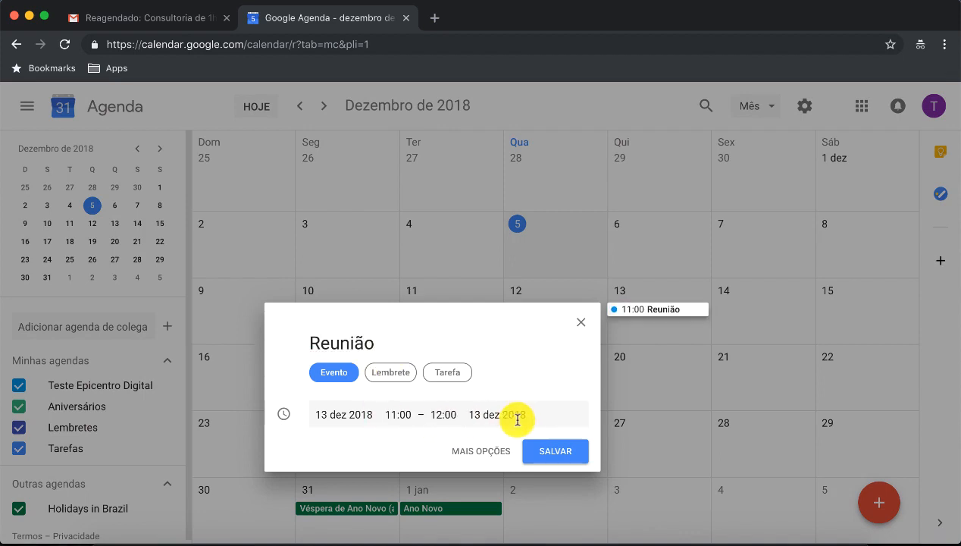
scroll(436, 276, "up", 2)
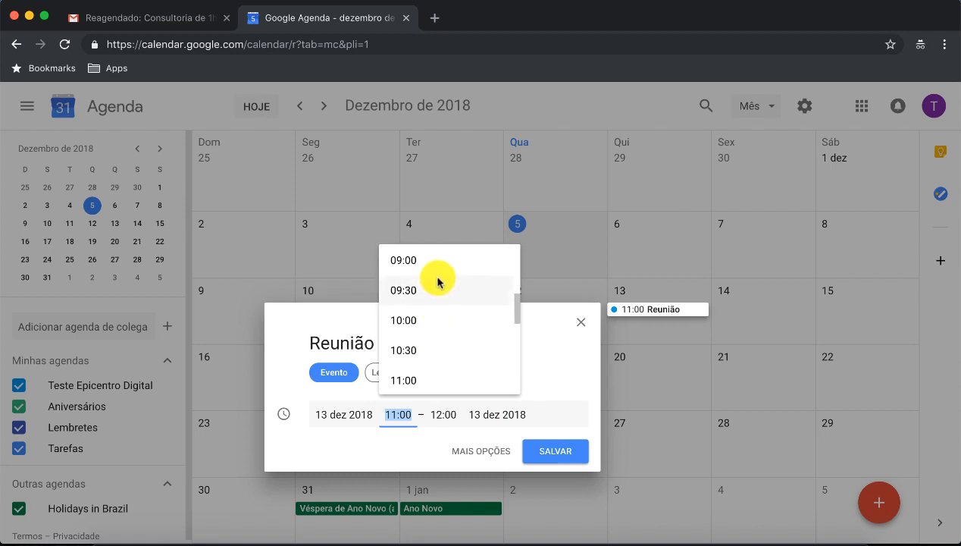
left_click(428, 260)
left_click(441, 415)
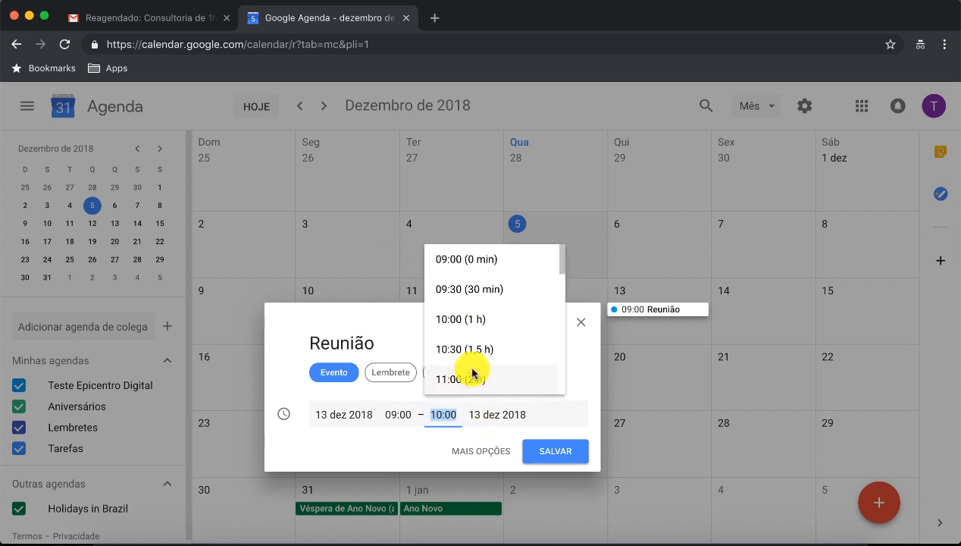
scroll(473, 363, "down", 3)
left_click(472, 330)
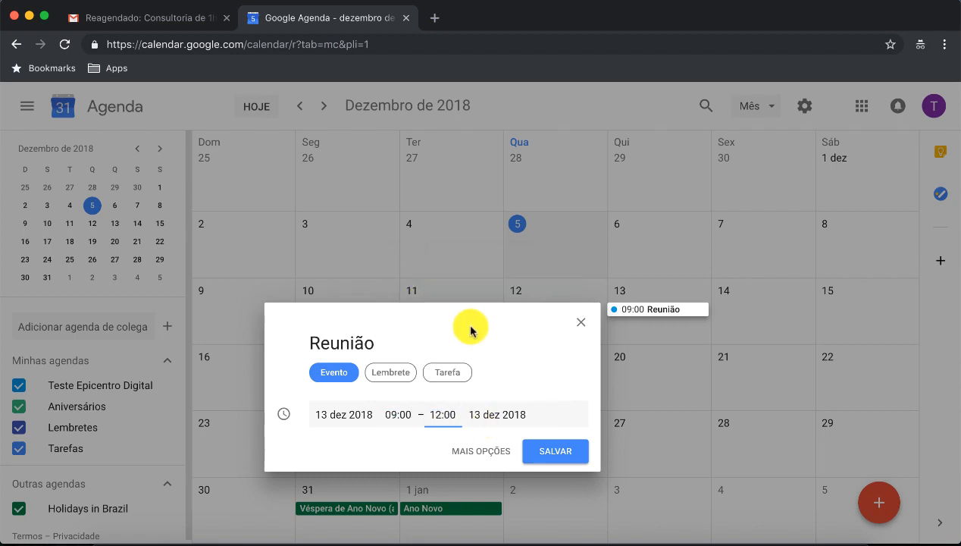
left_click(554, 451)
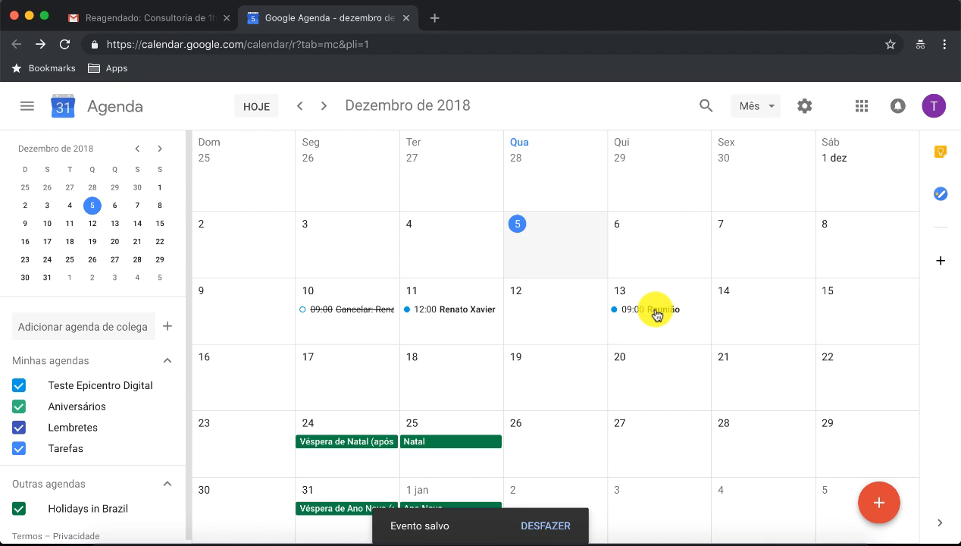
right_click(500, 534)
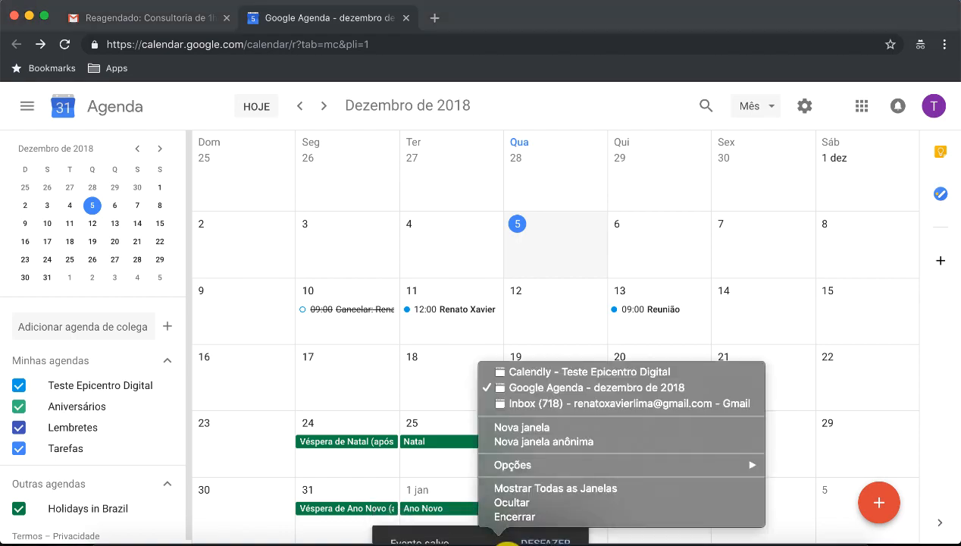
Step: Return to the Calendly booking page and reload it
left_click(548, 372)
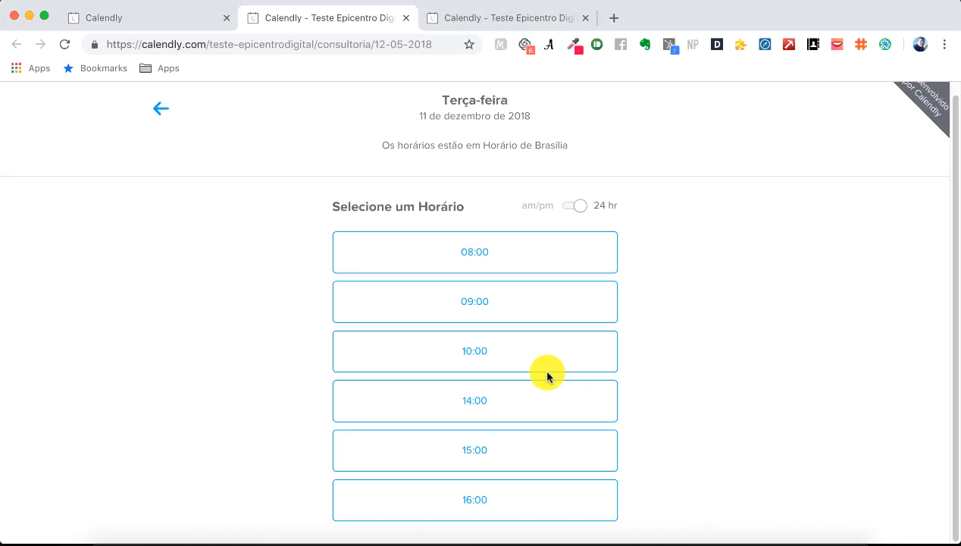
left_click(424, 45)
right_click(499, 535)
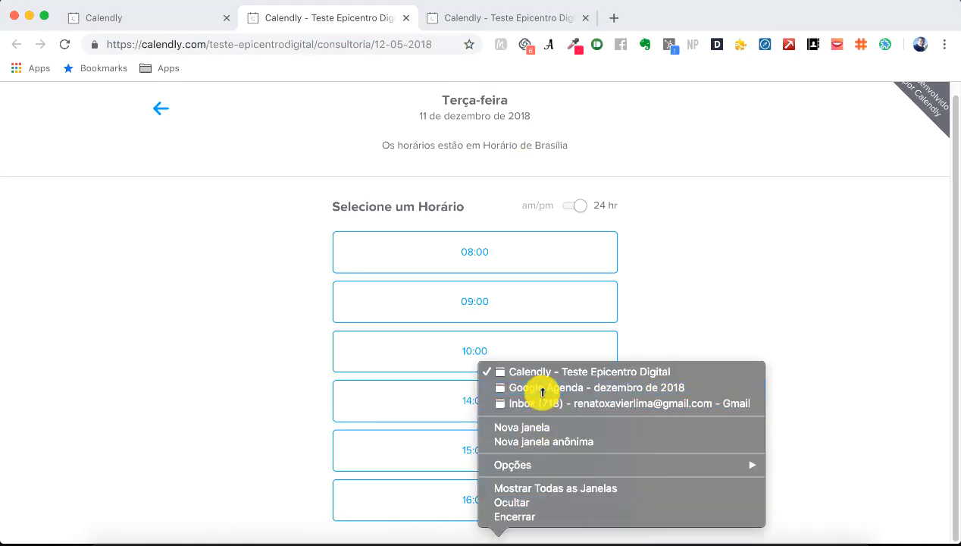
left_click(540, 387)
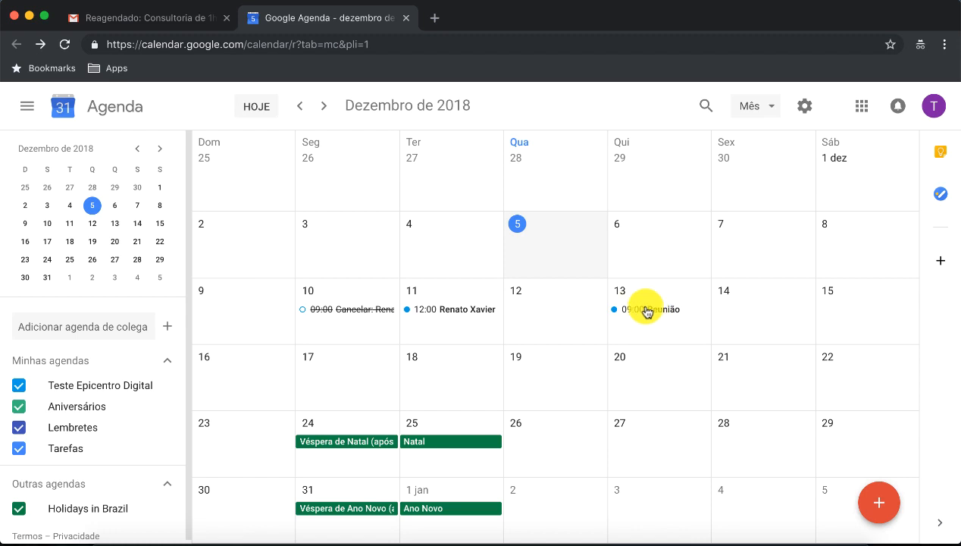
right_click(498, 539)
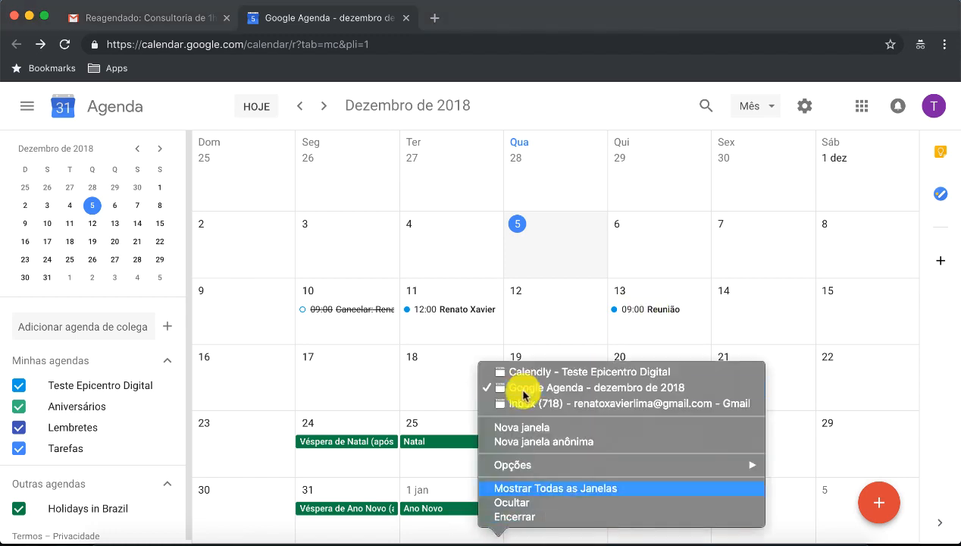
left_click(528, 372)
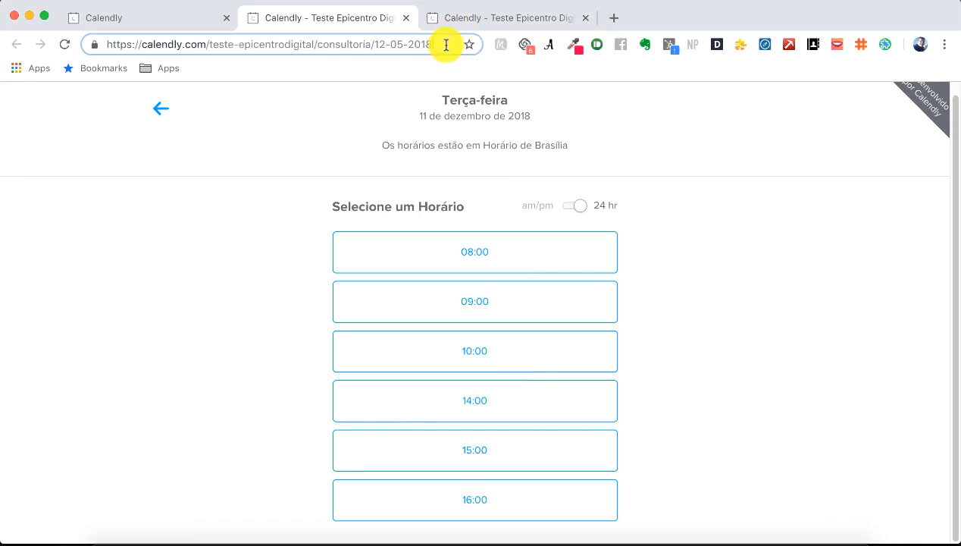
key("Return")
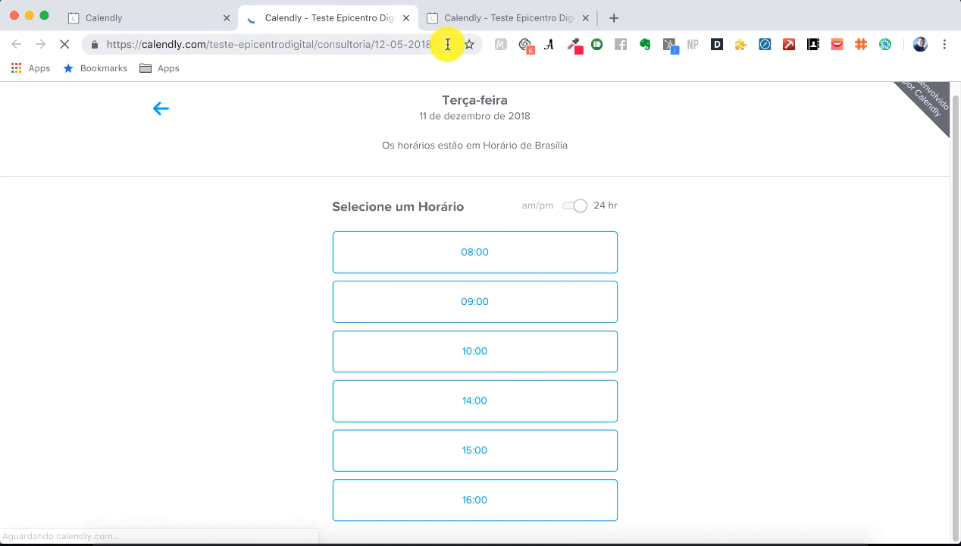
Step: Reload without the 12-05-2018 date, confirm 13 December offers only 13:00–16:00, and open event-type settings
left_click_drag(375, 44, 448, 41)
key("BackSpace")
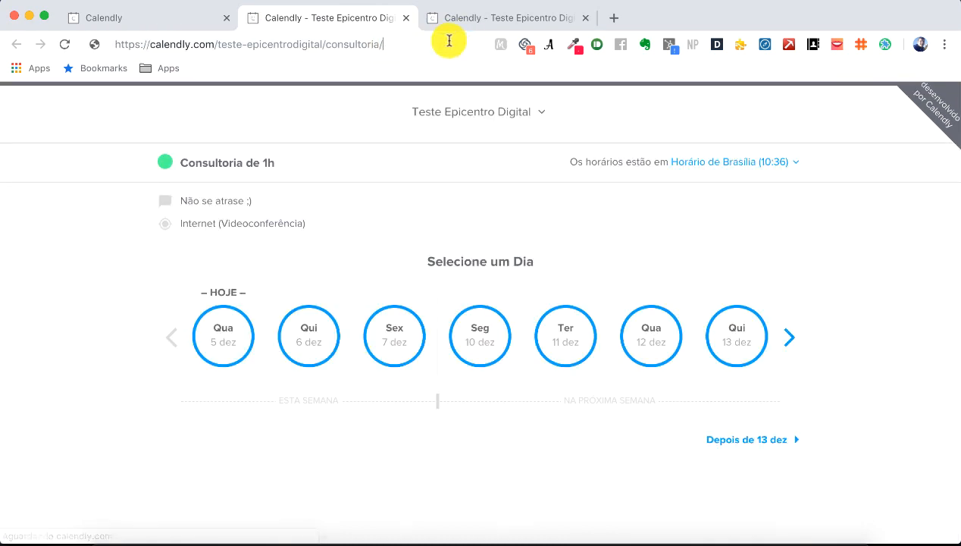
key("Return")
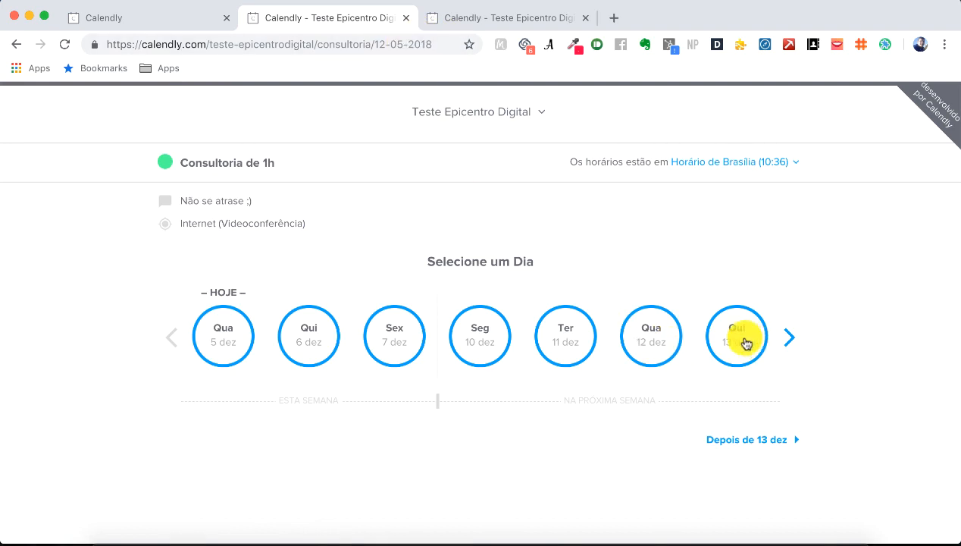
left_click(746, 343)
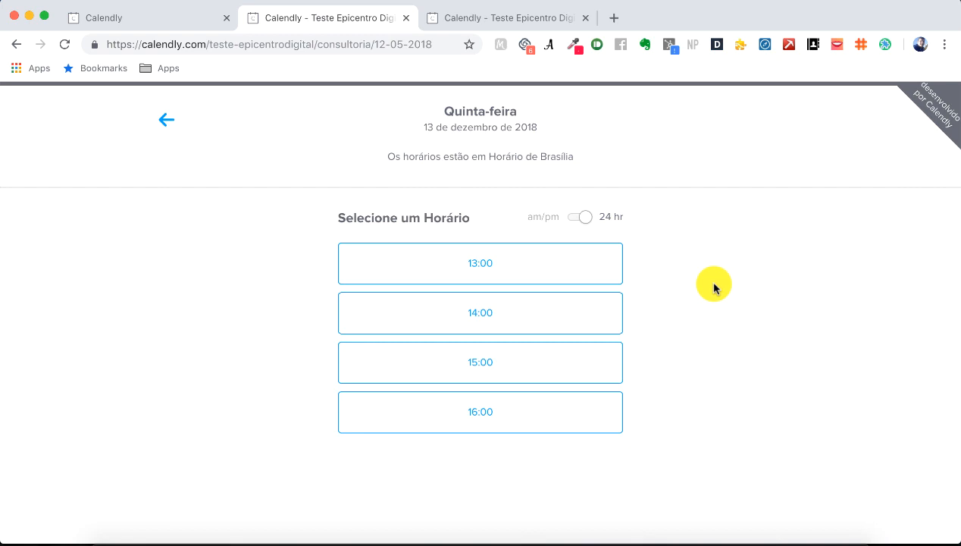
left_click(168, 19)
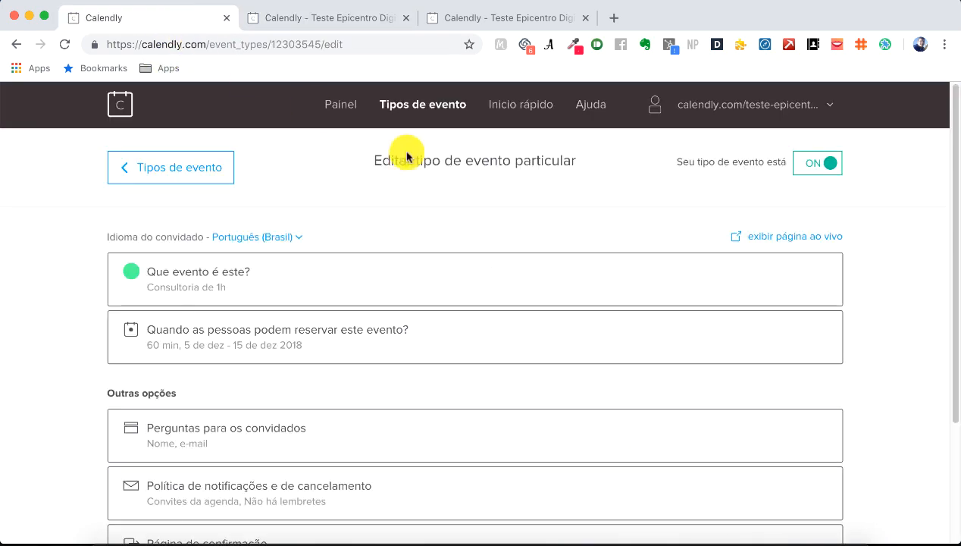